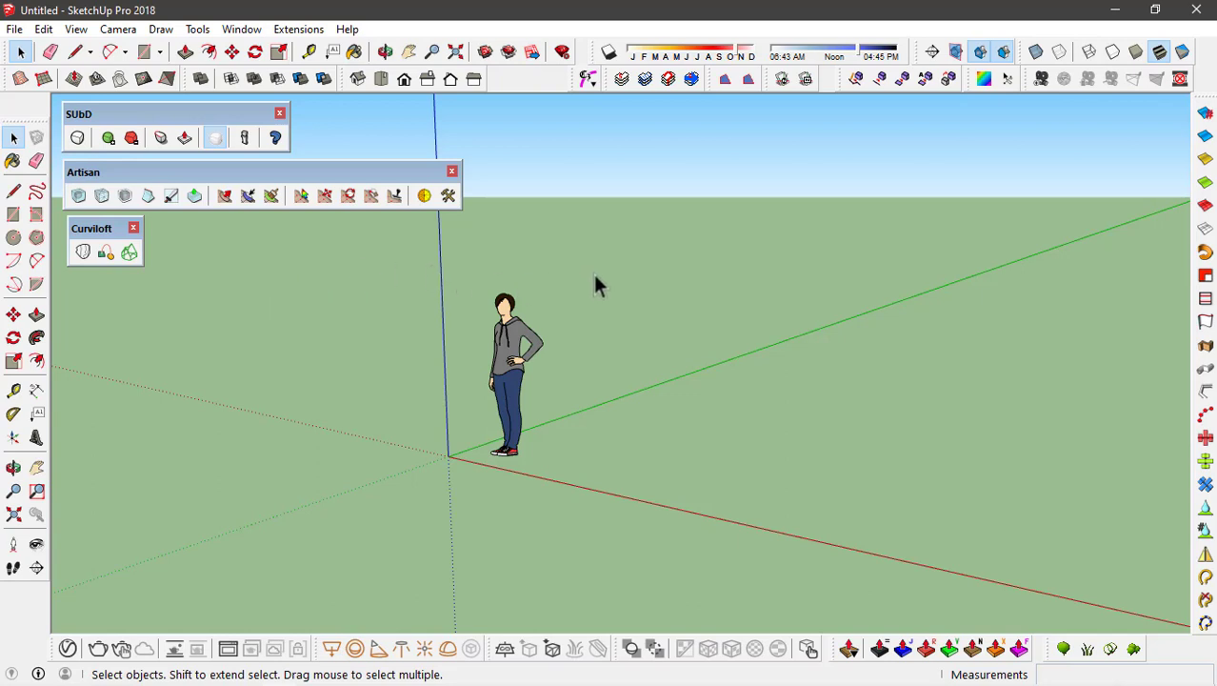
Select the standing figure and delete it from the scene
scroll(452, 310, down, 1)
scroll(419, 290, up, 2)
key(Delete)
drag(412, 275, 560, 514)
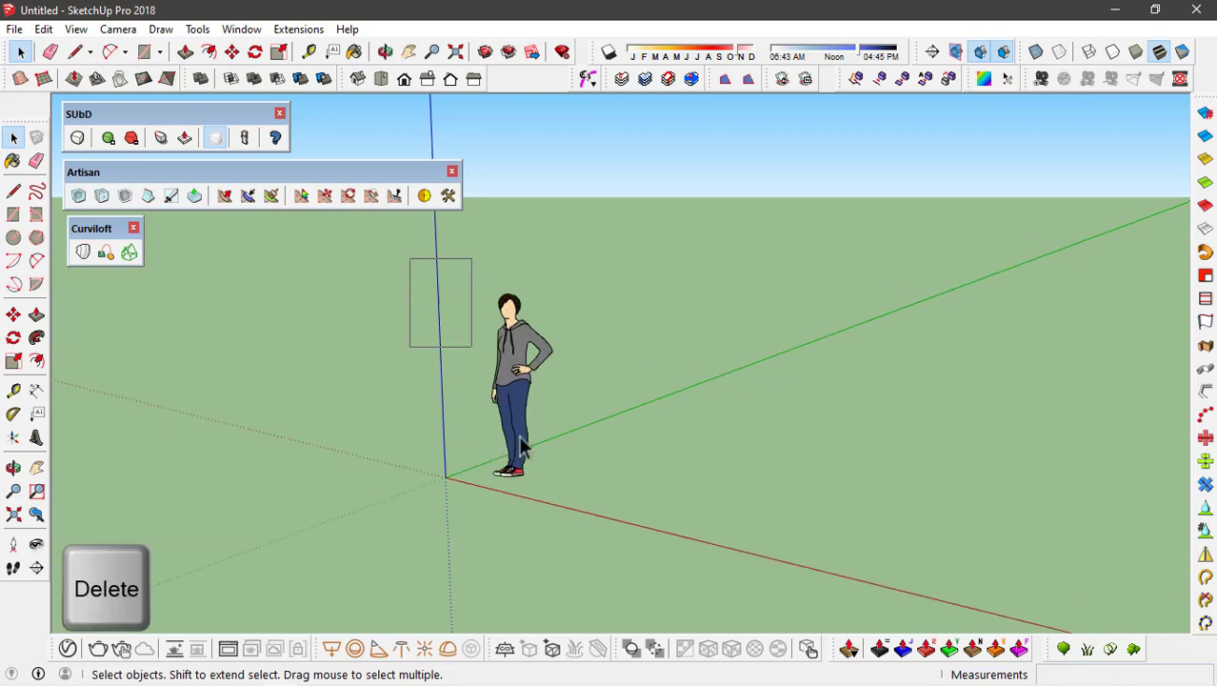
key(Delete)
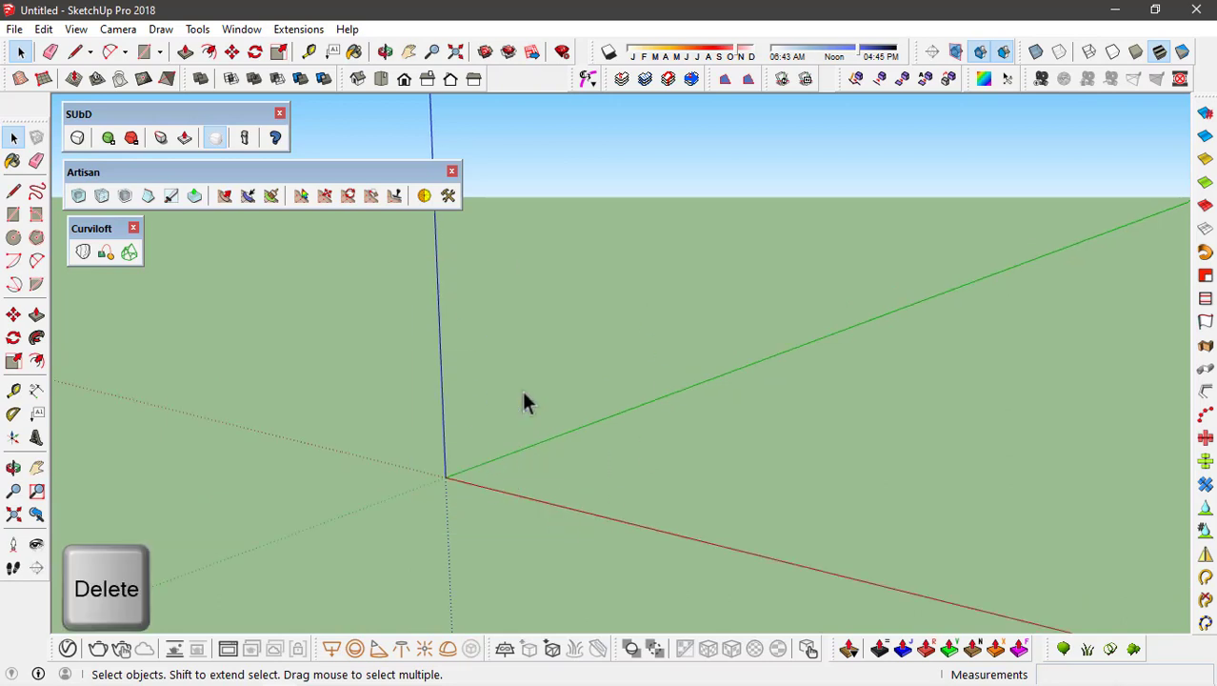
scroll(398, 289, down, 1)
Draw the first 2-point arc from the origin along the red axis, bulging upward
key(a)
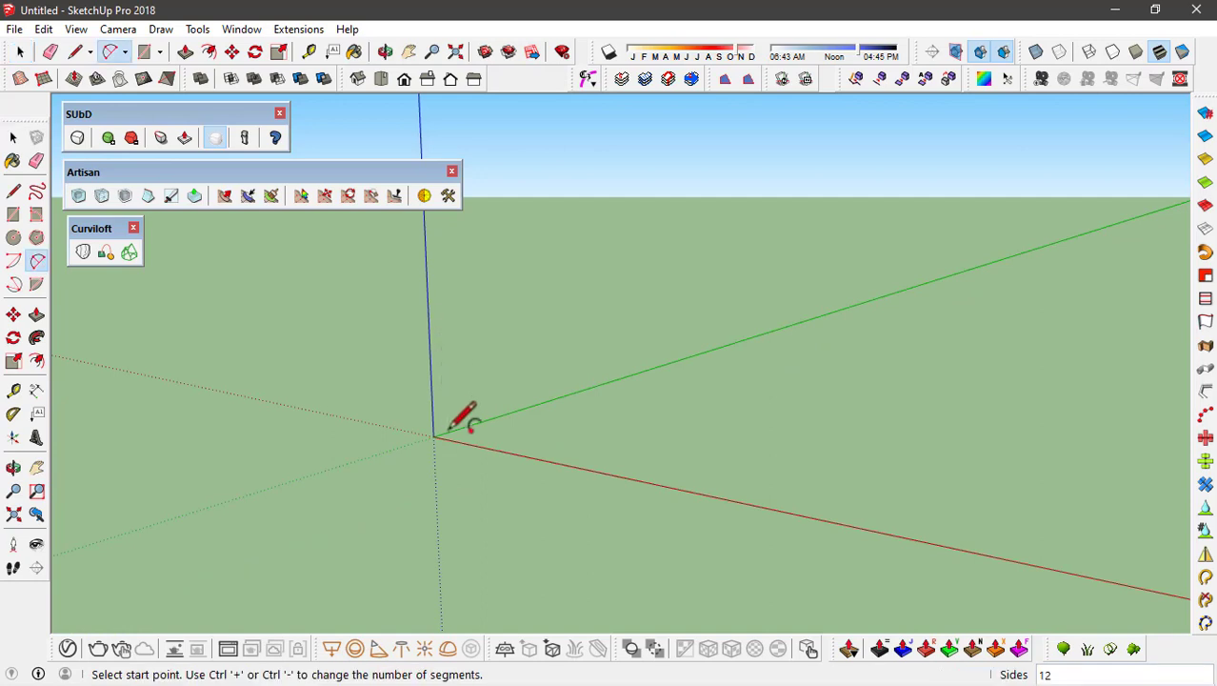
click(432, 435)
mouse_move(476, 358)
middle_down()
mouse_move(482, 415)
mouse_move(465, 378)
mouse_move(717, 530)
mouse_move(633, 379)
mouse_move(733, 478)
mouse_move(743, 462)
middle_up()
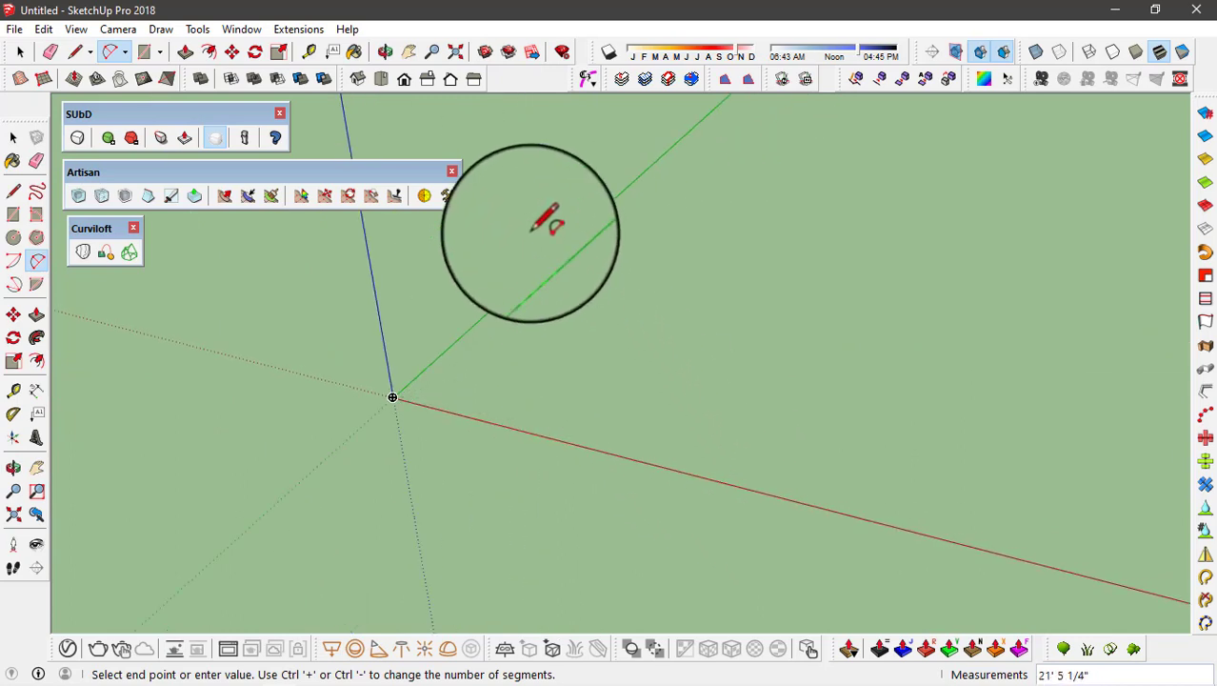
click(381, 78)
mouse_move(595, 468)
middle_down()
mouse_move(845, 400)
mouse_move(693, 415)
middle_up()
click(819, 415)
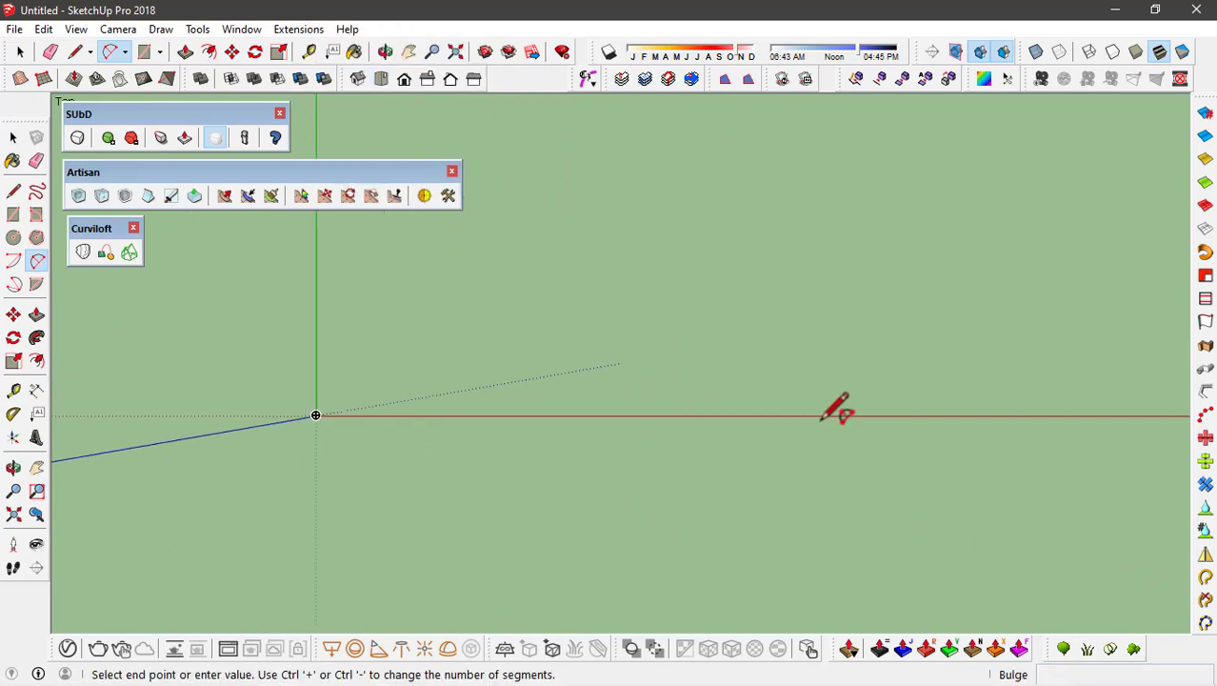
click(660, 317)
Draw a second arc from the first arc's end, bulging below the red axis
middle_drag(377, 305, 748, 360)
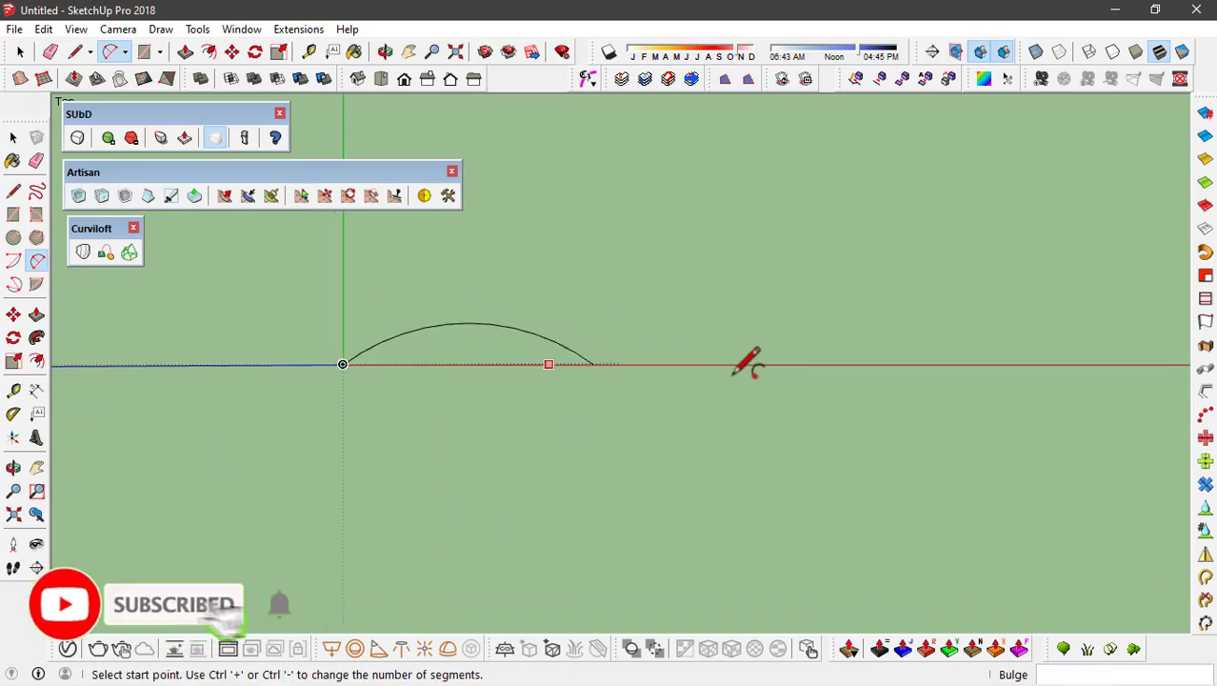
scroll(748, 361, up, 2)
click(526, 359)
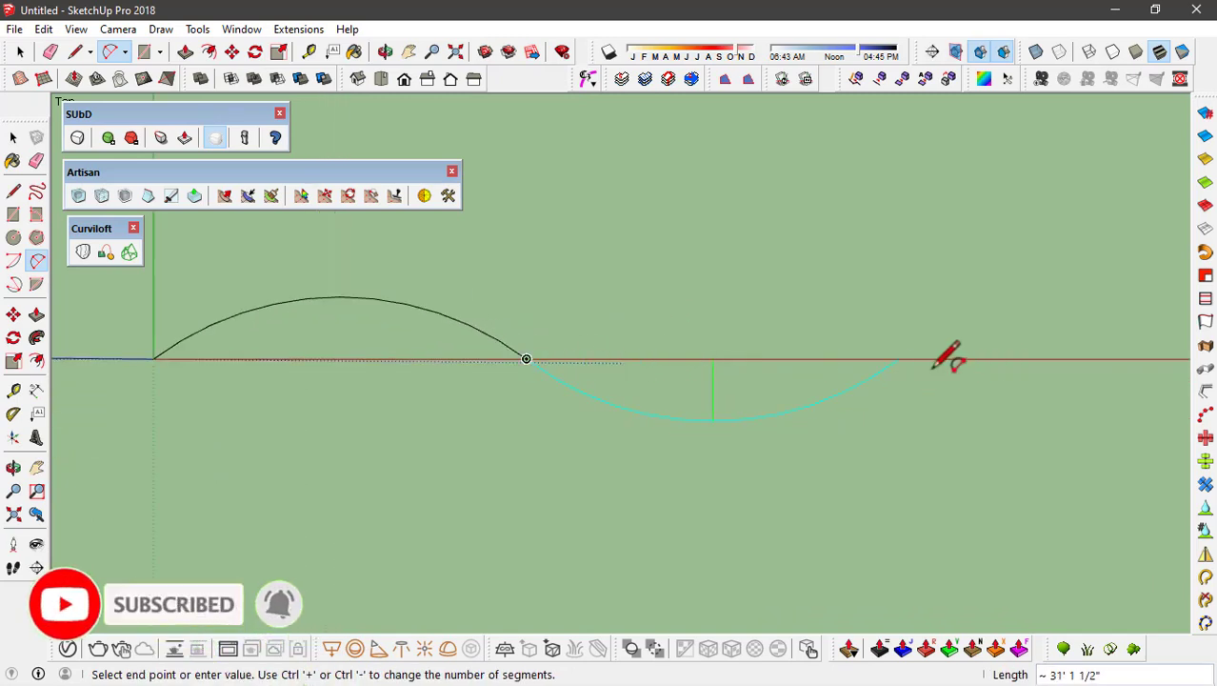
click(1006, 359)
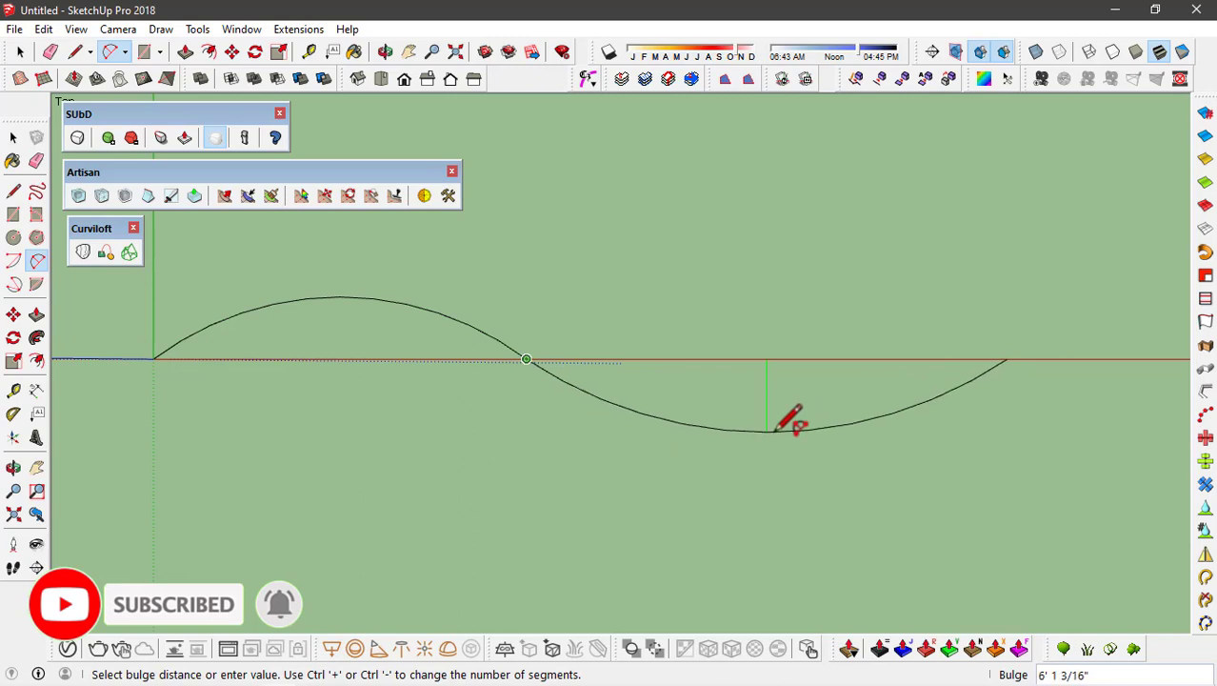
click(776, 427)
key(space)
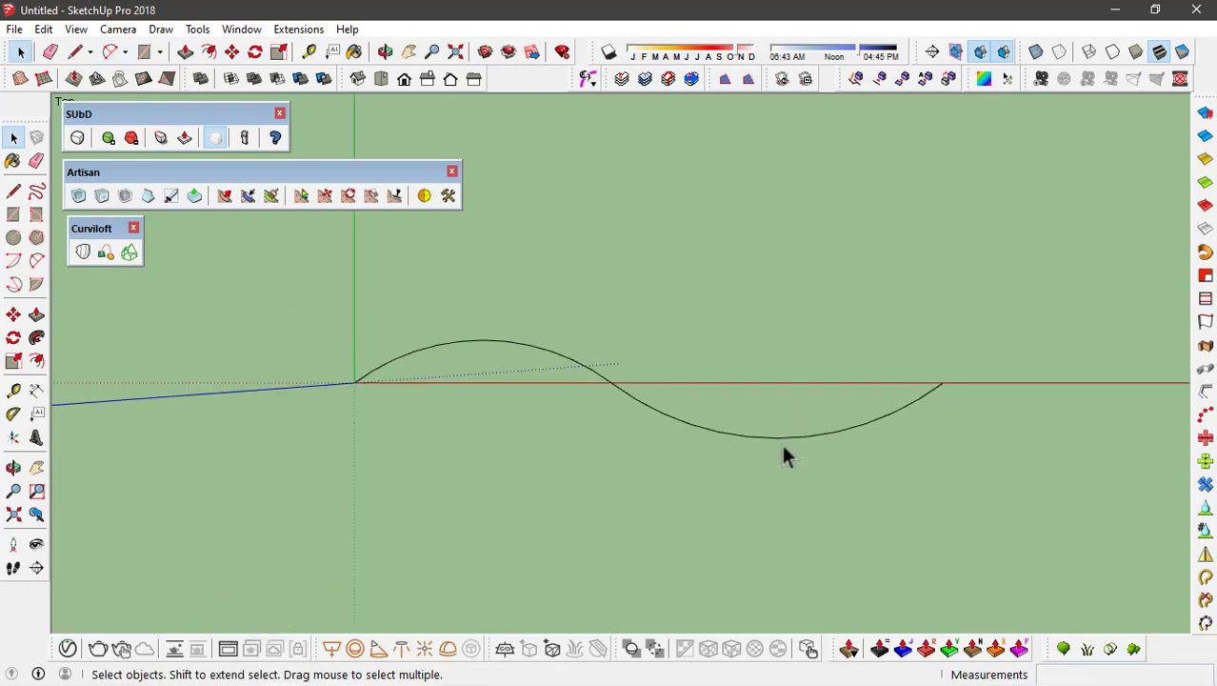
Copy both arcs of the S-curve from the origin straight up the blue axis
mouse_move(780, 435)
middle_down()
mouse_move(456, 440)
mouse_move(728, 306)
mouse_move(672, 366)
mouse_move(716, 314)
middle_up()
drag(537, 437, 539, 437)
mouse_move(318, 392)
middle_down()
mouse_move(675, 497)
mouse_move(122, 406)
mouse_move(473, 466)
mouse_move(526, 464)
middle_up()
key(m)
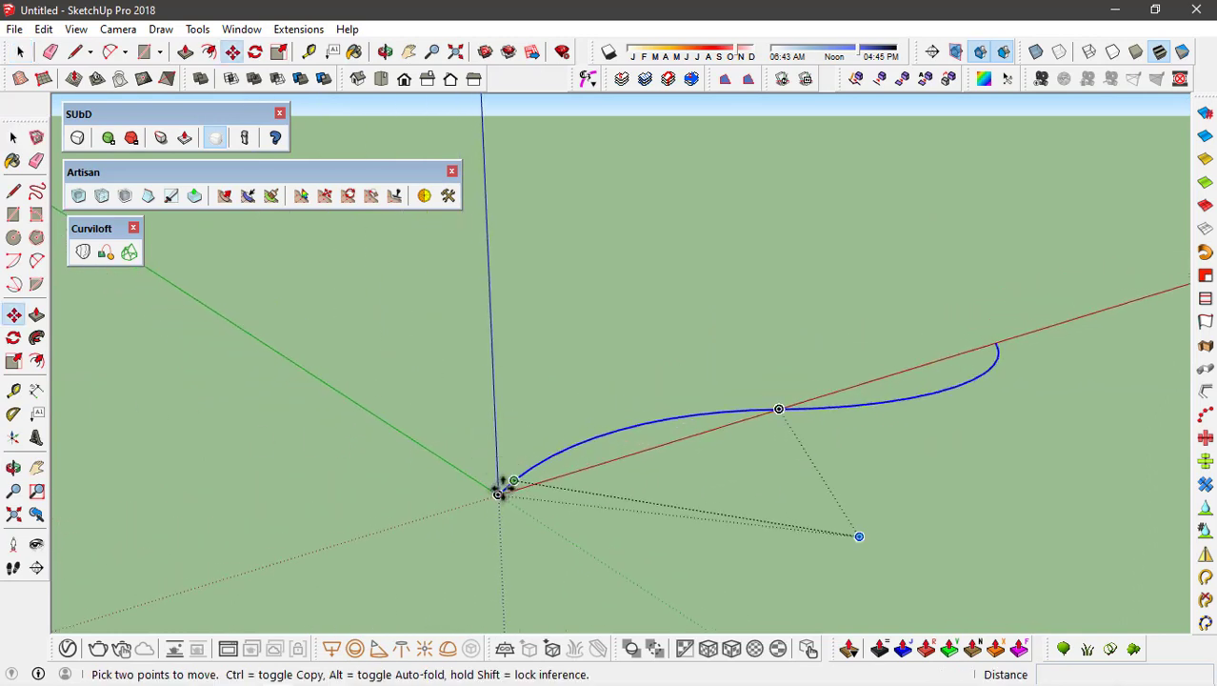
key(ctrl)
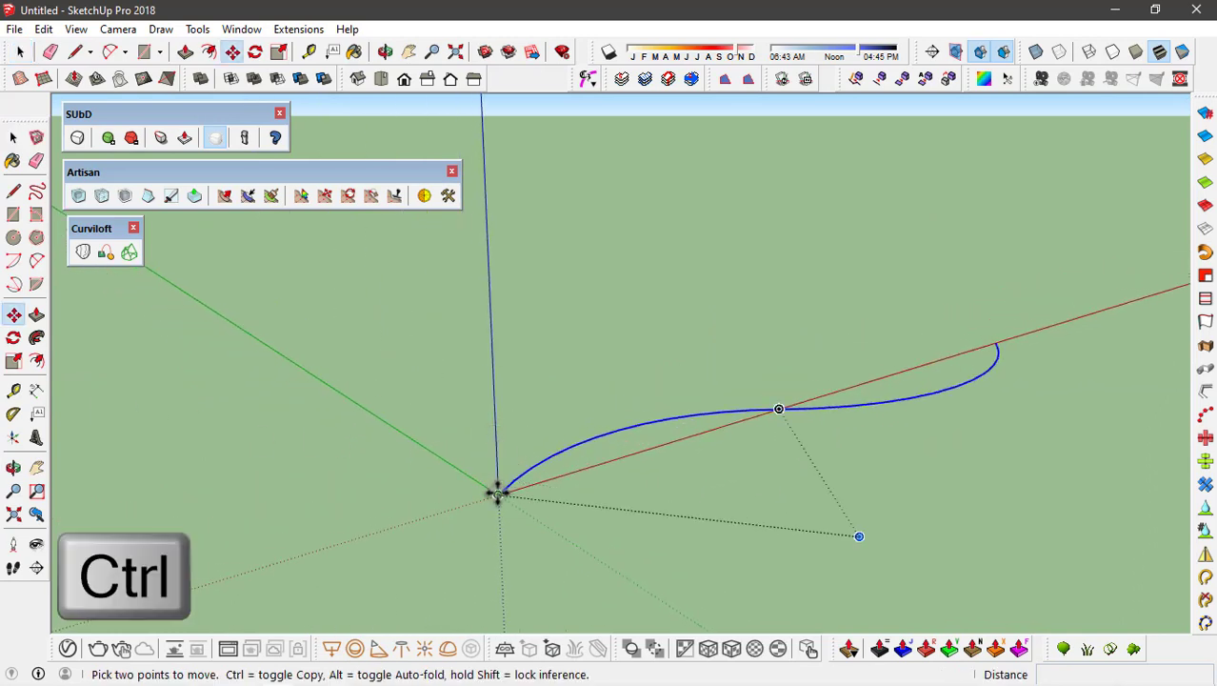
click(496, 493)
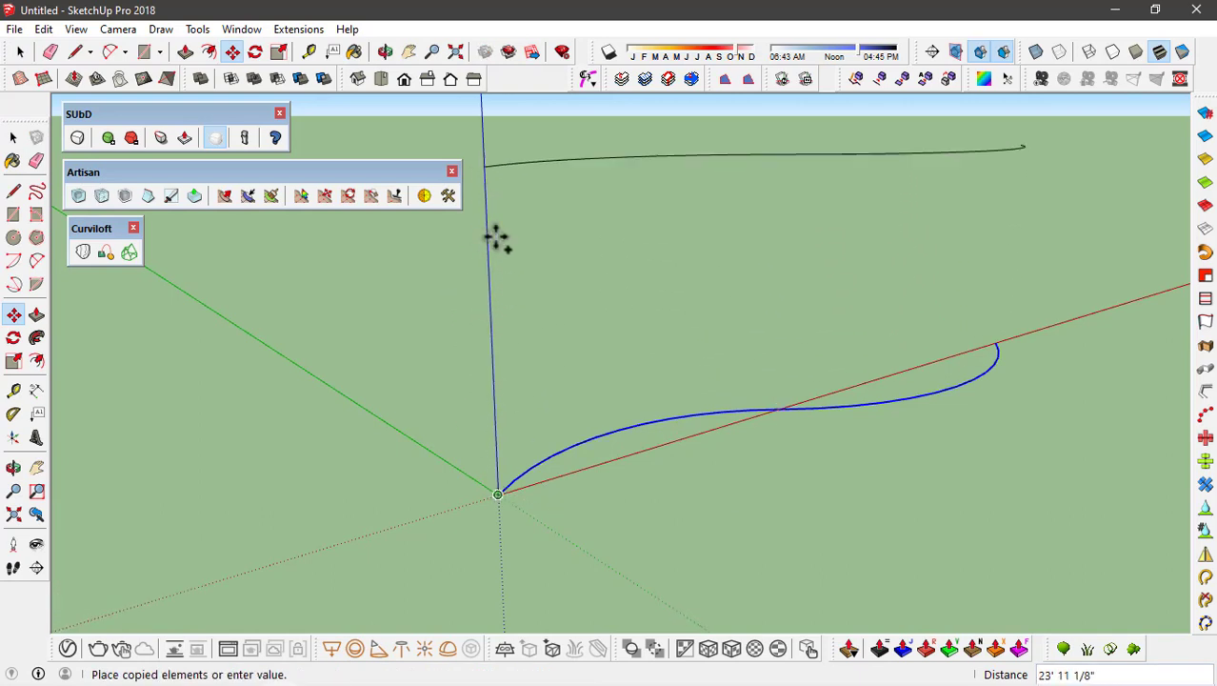
scroll(509, 300, down, 1)
scroll(514, 285, down, 1)
scroll(509, 181, down, 1)
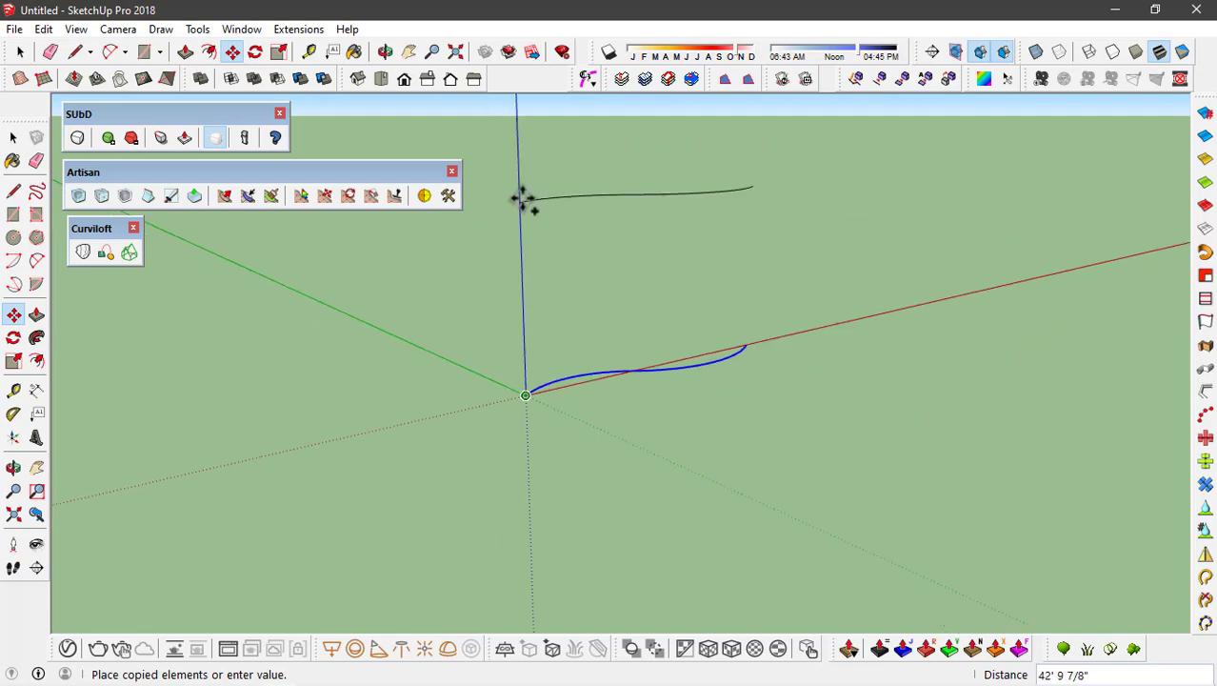
click(519, 173)
scroll(595, 152, up, 2)
middle_drag(609, 167, 668, 237)
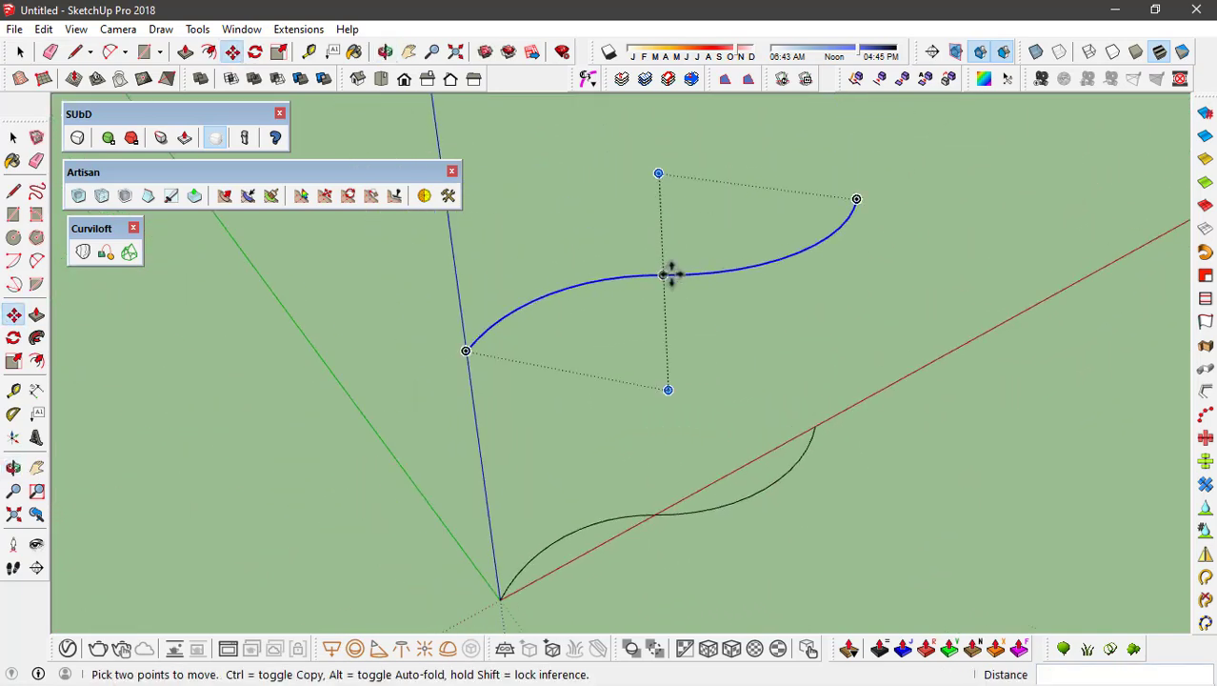
Flip the copied curve along the red direction so it mirrors the original
right_click(671, 275)
mouse_move(726, 476)
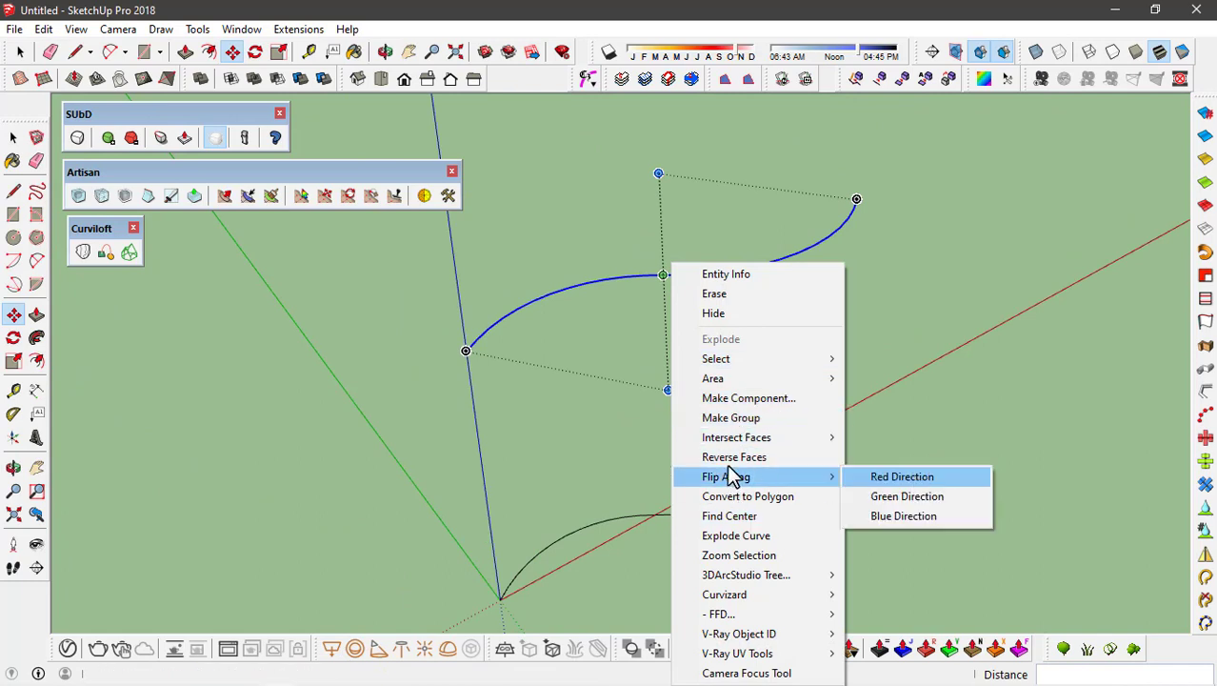
click(909, 479)
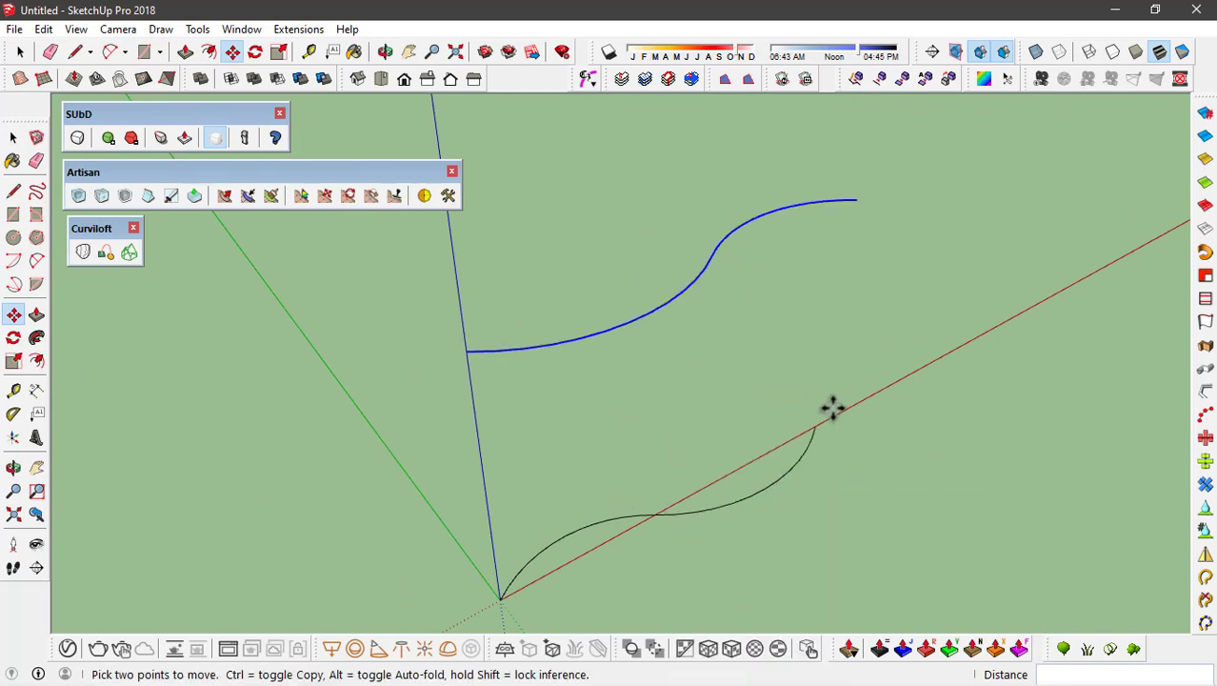
mouse_move(832, 407)
middle_down()
mouse_move(372, 326)
mouse_move(497, 318)
mouse_move(693, 430)
mouse_move(635, 467)
mouse_move(799, 446)
mouse_move(615, 505)
middle_up()
mouse_move(668, 393)
middle_down()
mouse_move(741, 415)
mouse_move(606, 301)
middle_up()
Select both S-curves and start a Curviloft Loft by Spline between them
key(space)
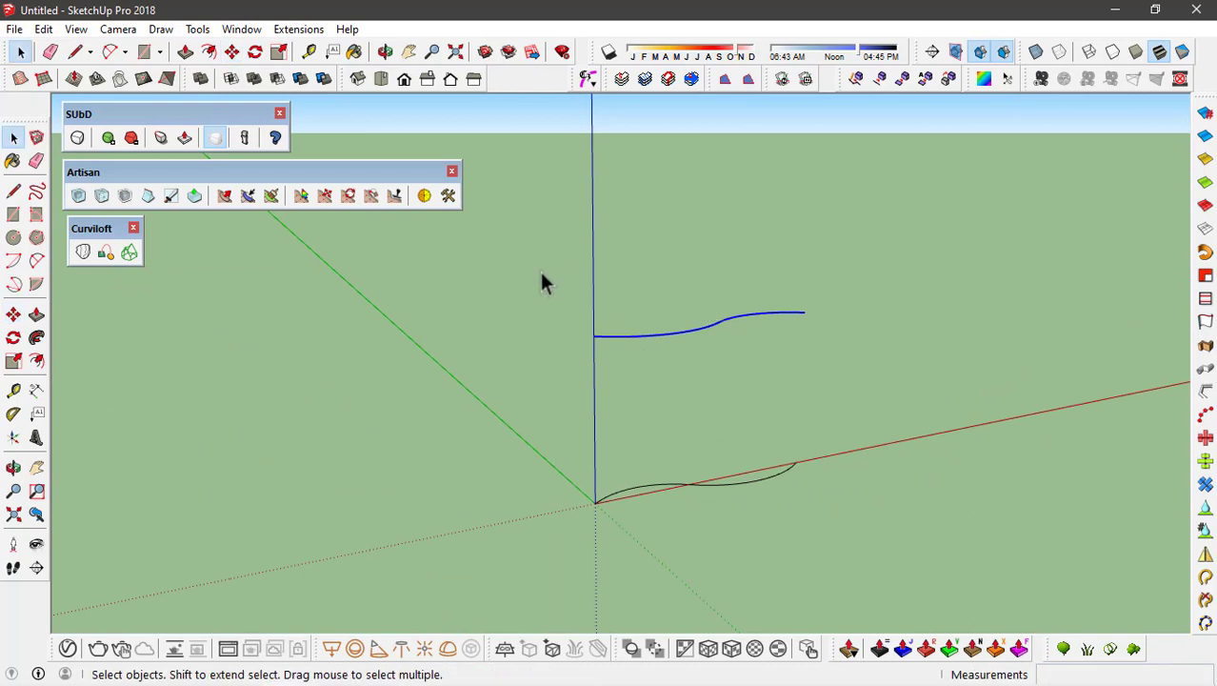
drag(541, 268, 926, 575)
middle_drag(804, 488, 545, 264)
drag(543, 251, 959, 574)
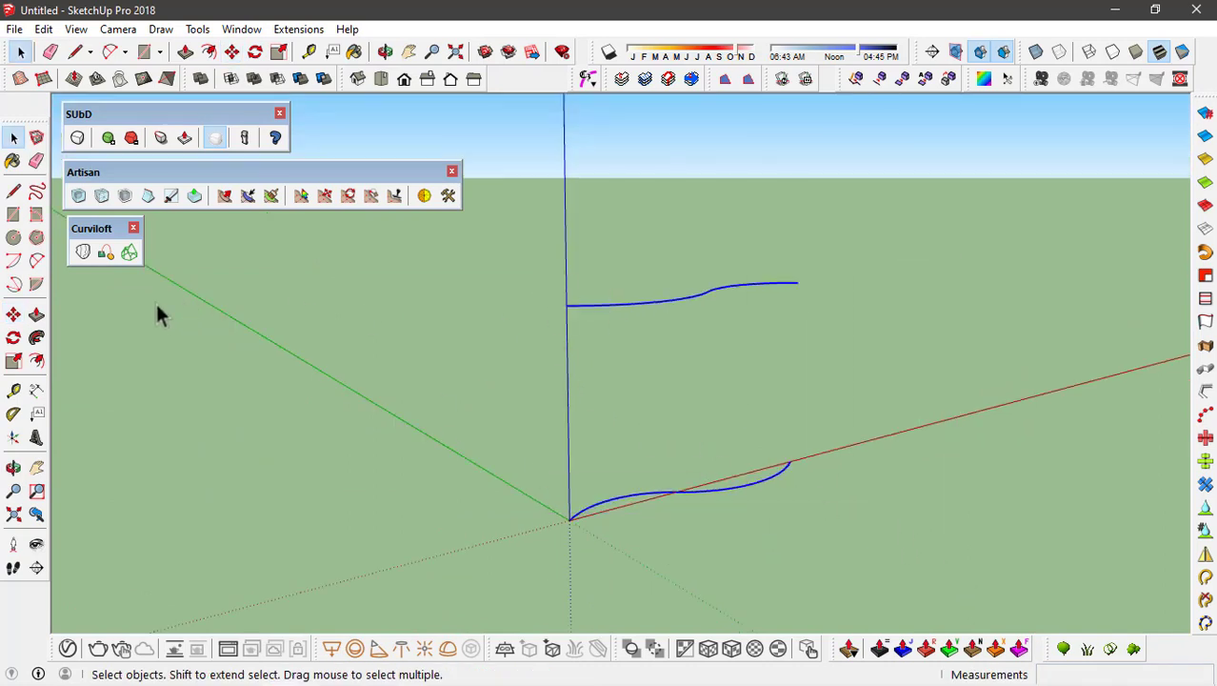
click(82, 254)
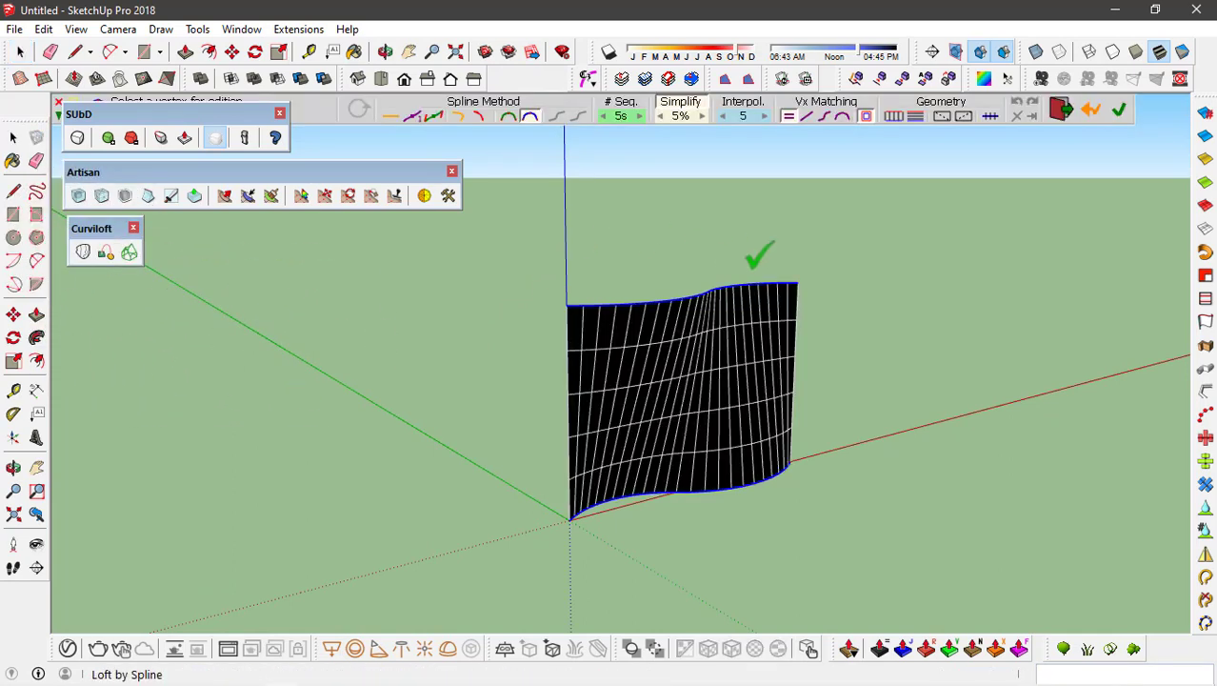
middle_drag(609, 239, 725, 395)
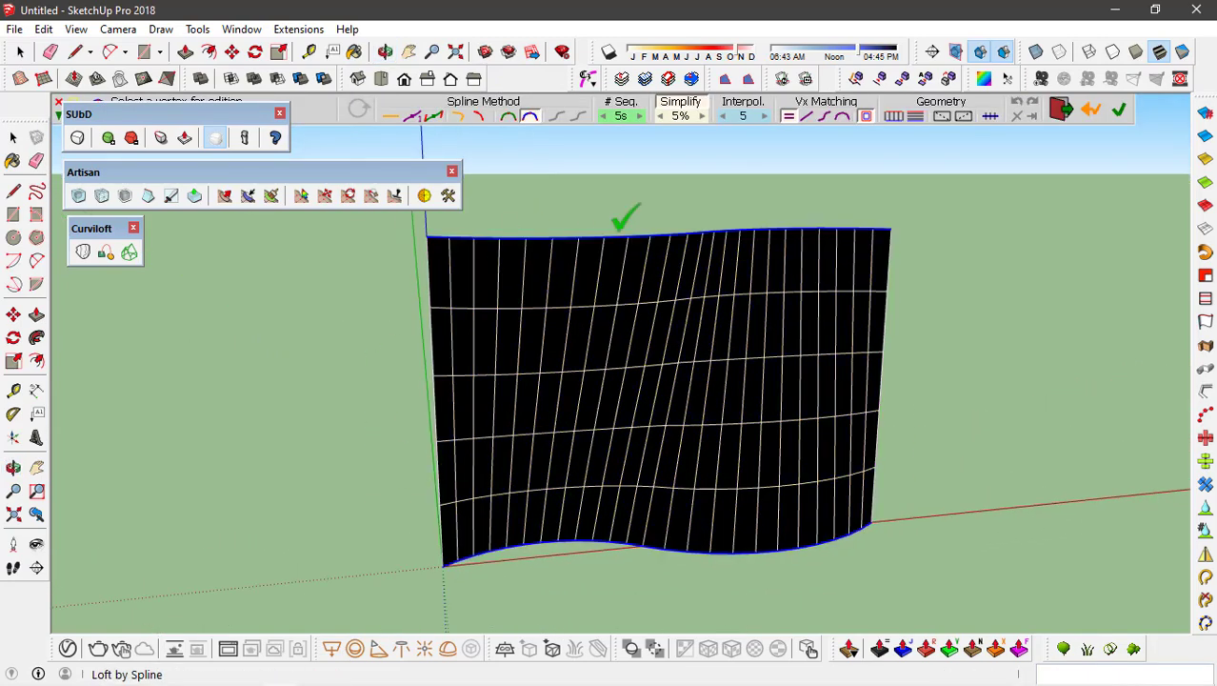
mouse_move(472, 286)
middle_down()
mouse_move(965, 349)
mouse_move(417, 163)
mouse_move(389, 134)
middle_up()
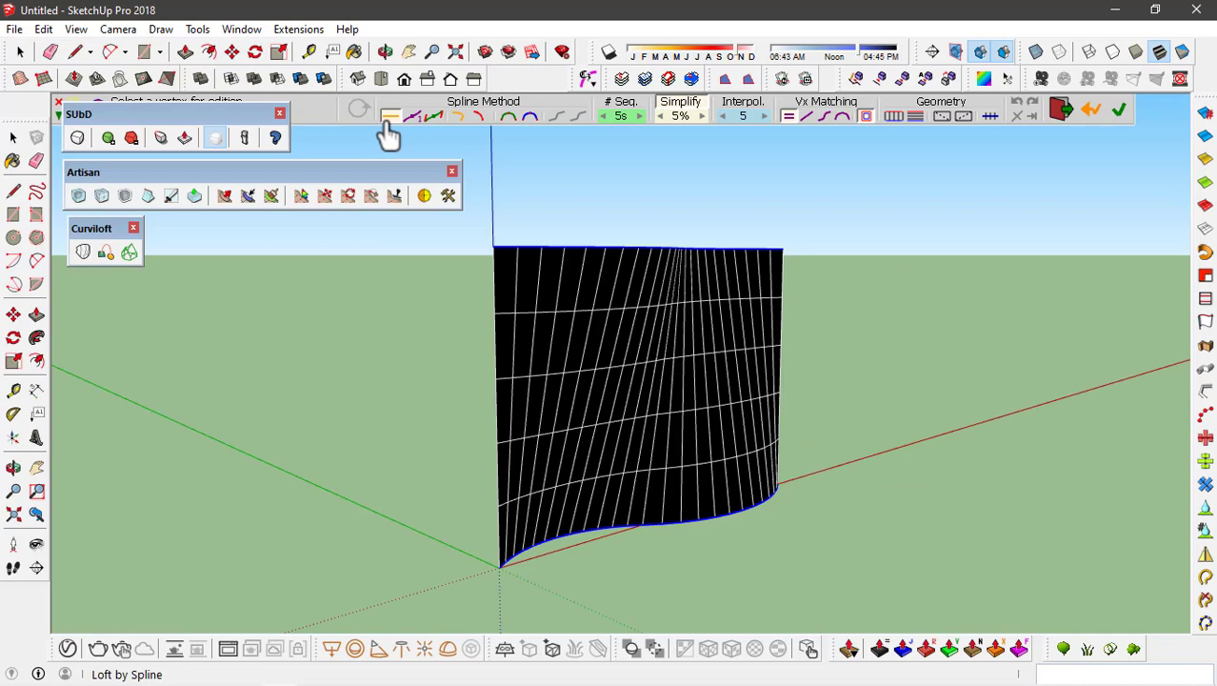
Switch the loft's spline method to Orthogonal Bezier for a denser ten-segment grid
click(433, 118)
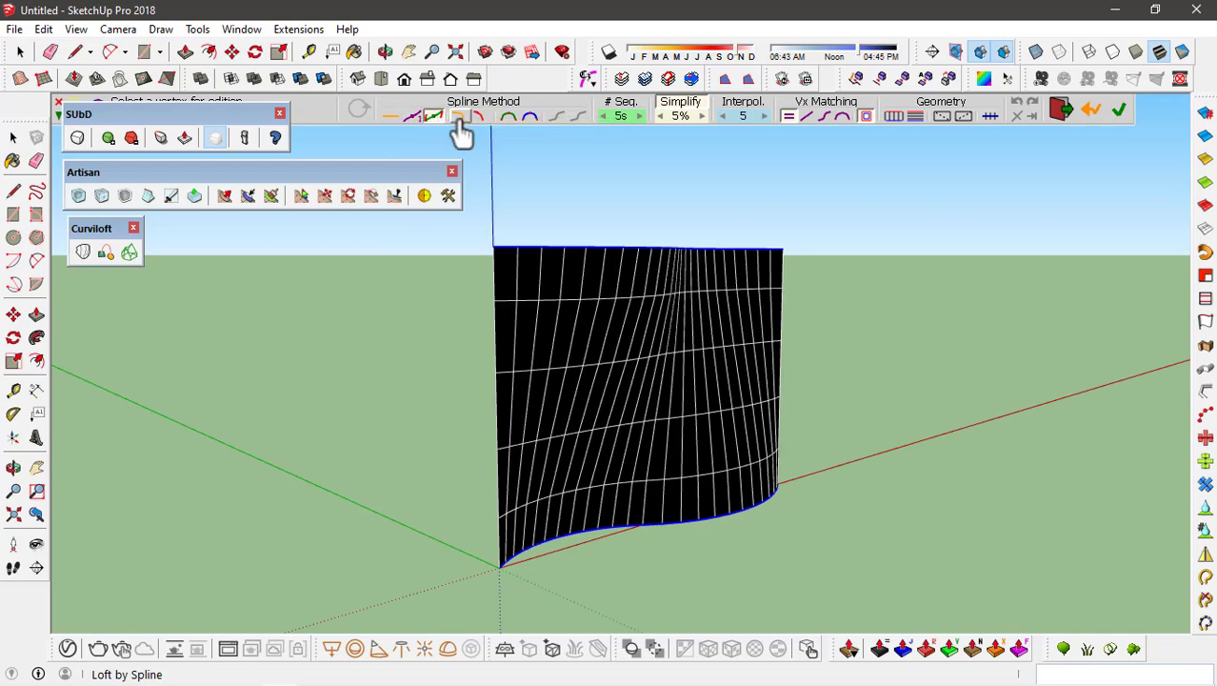
click(459, 117)
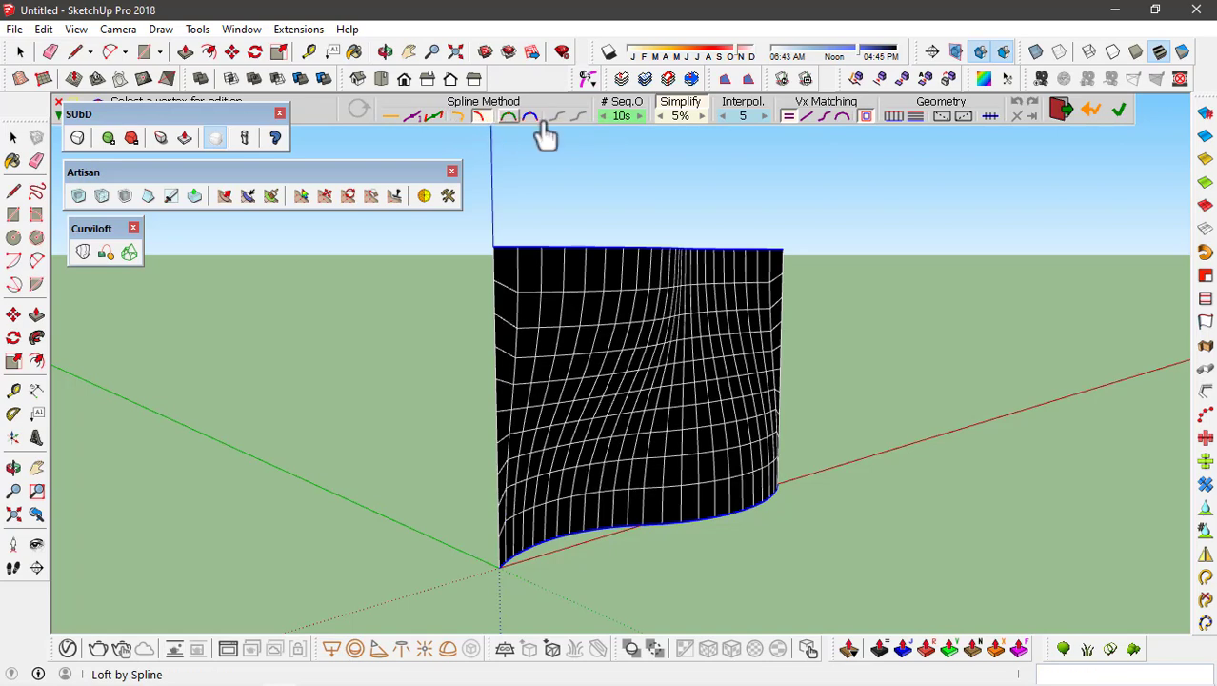
mouse_move(729, 240)
middle_down()
mouse_move(572, 255)
mouse_move(484, 119)
middle_up()
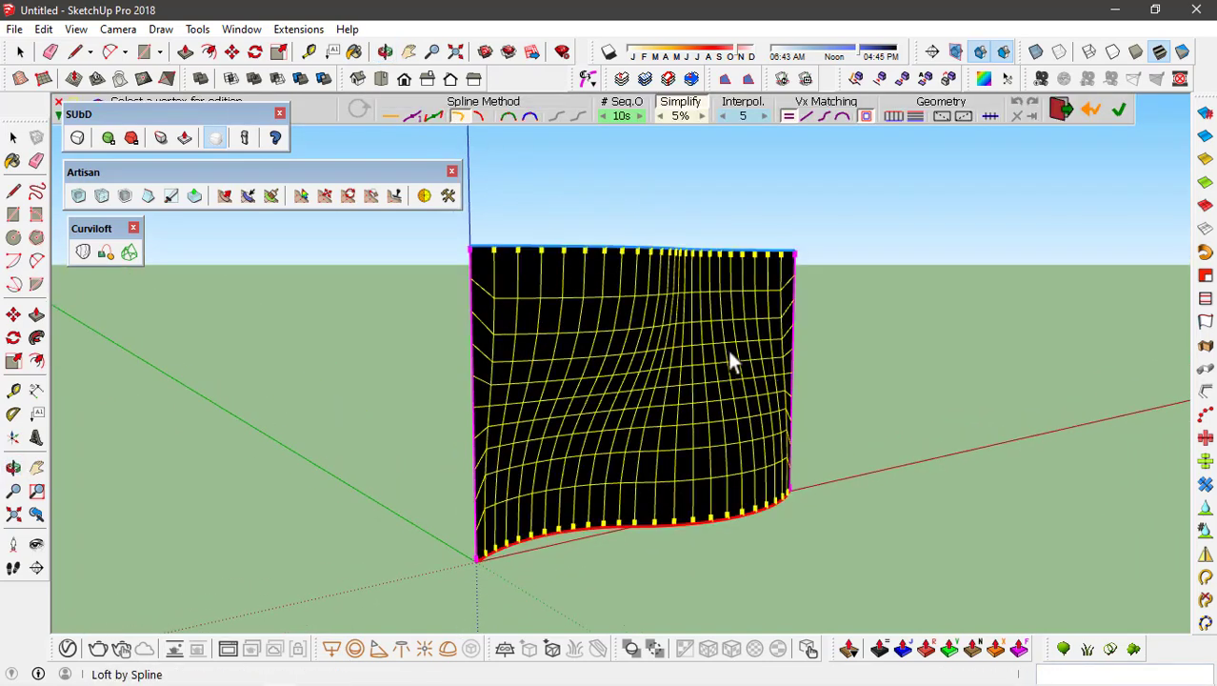
mouse_move(680, 341)
middle_down()
mouse_move(766, 327)
mouse_move(805, 296)
middle_up()
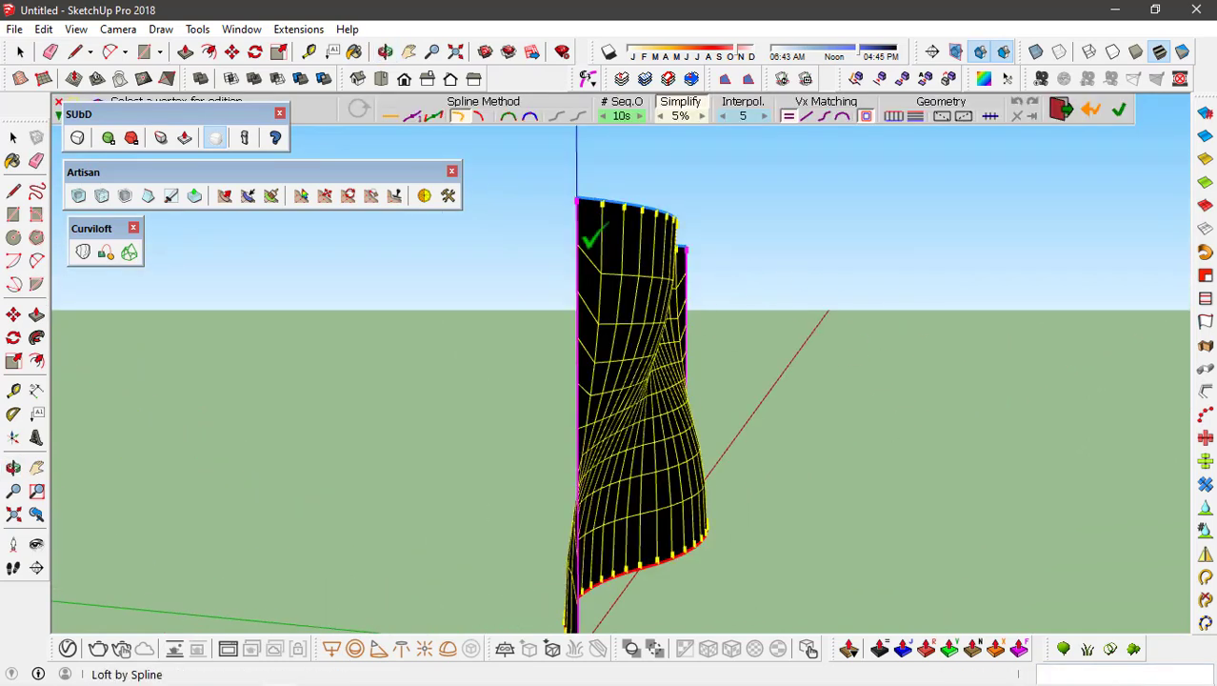
mouse_move(871, 357)
middle_down()
mouse_move(612, 343)
mouse_move(570, 356)
middle_up()
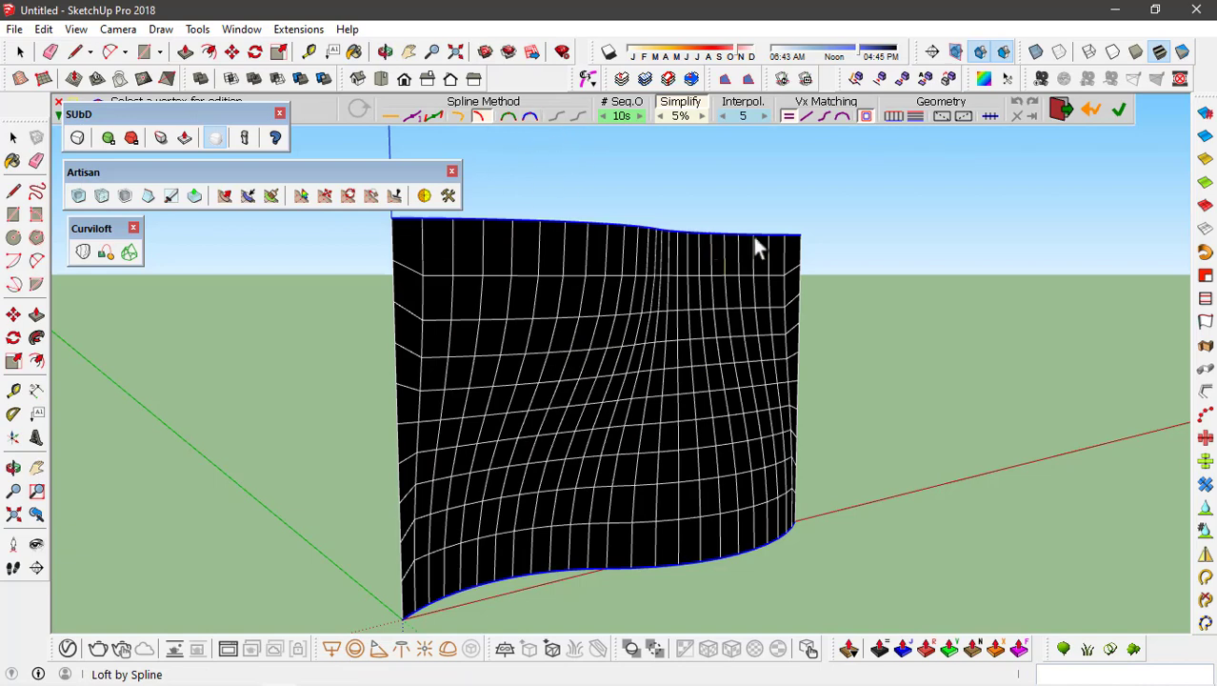
Generate the lofted surface and turn on Hidden Geometry to show its triangulated mesh
click(1014, 230)
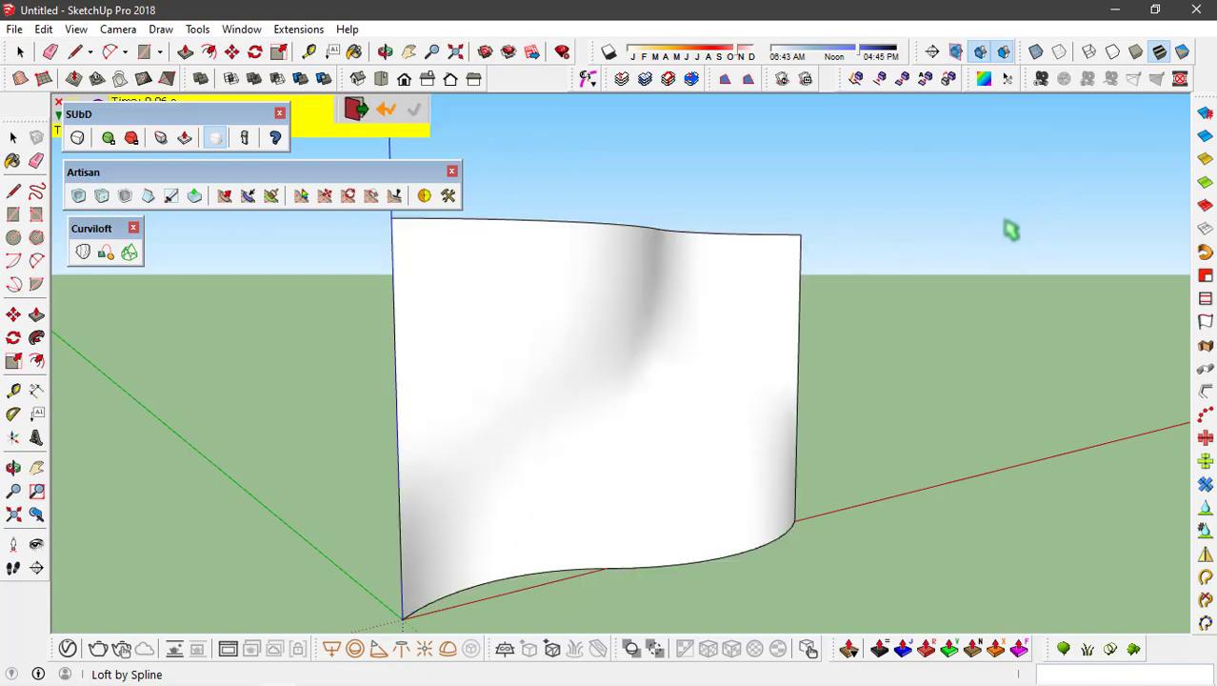
mouse_move(707, 274)
middle_down()
mouse_move(1157, 270)
mouse_move(535, 307)
mouse_move(692, 394)
mouse_move(690, 554)
mouse_move(397, 155)
middle_up()
click(76, 28)
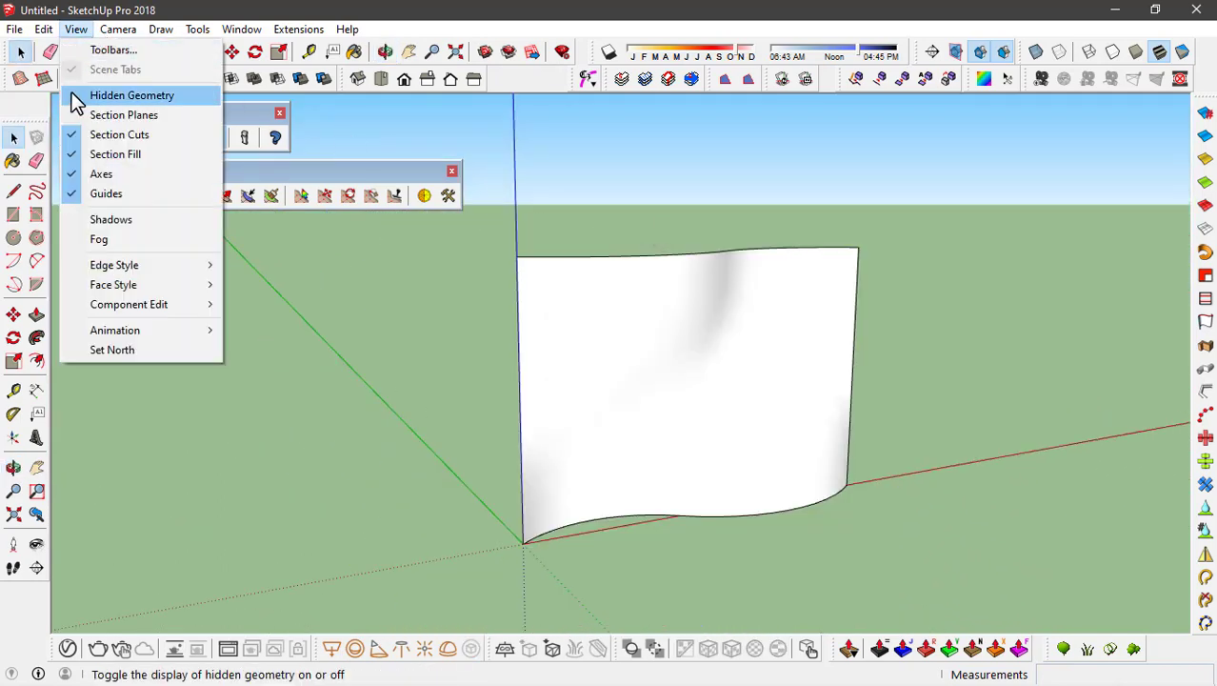
click(190, 88)
scroll(601, 333, up, 3)
mouse_move(821, 358)
middle_down()
mouse_move(312, 297)
mouse_move(934, 287)
mouse_move(1113, 319)
mouse_move(735, 371)
middle_up()
mouse_move(861, 344)
middle_down()
mouse_move(787, 335)
mouse_move(705, 360)
middle_up()
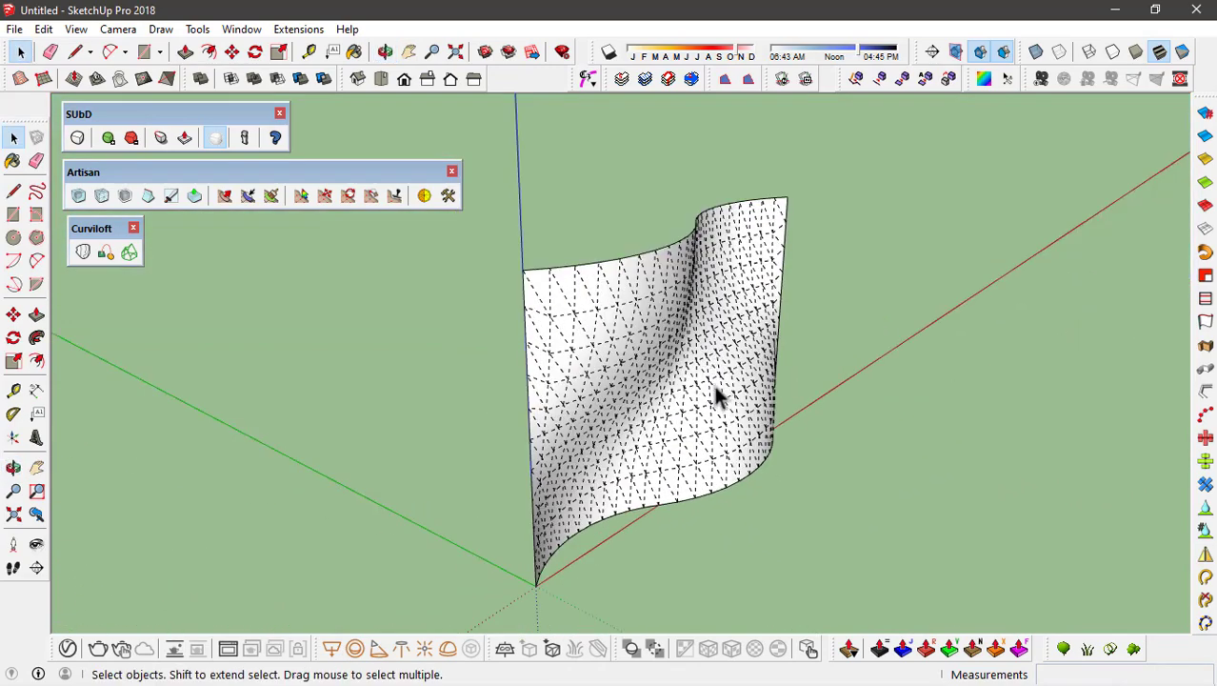
Copy the lofted surface group from its bounding-box corner to a spot beside the original
click(651, 357)
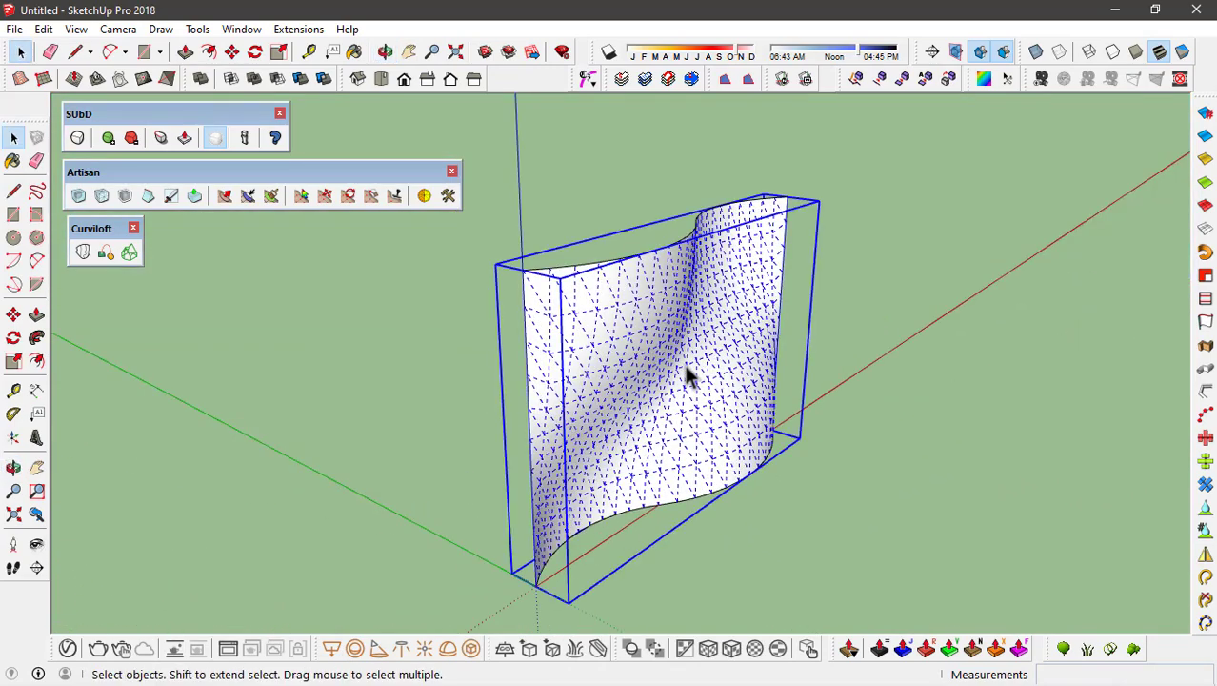
key(m)
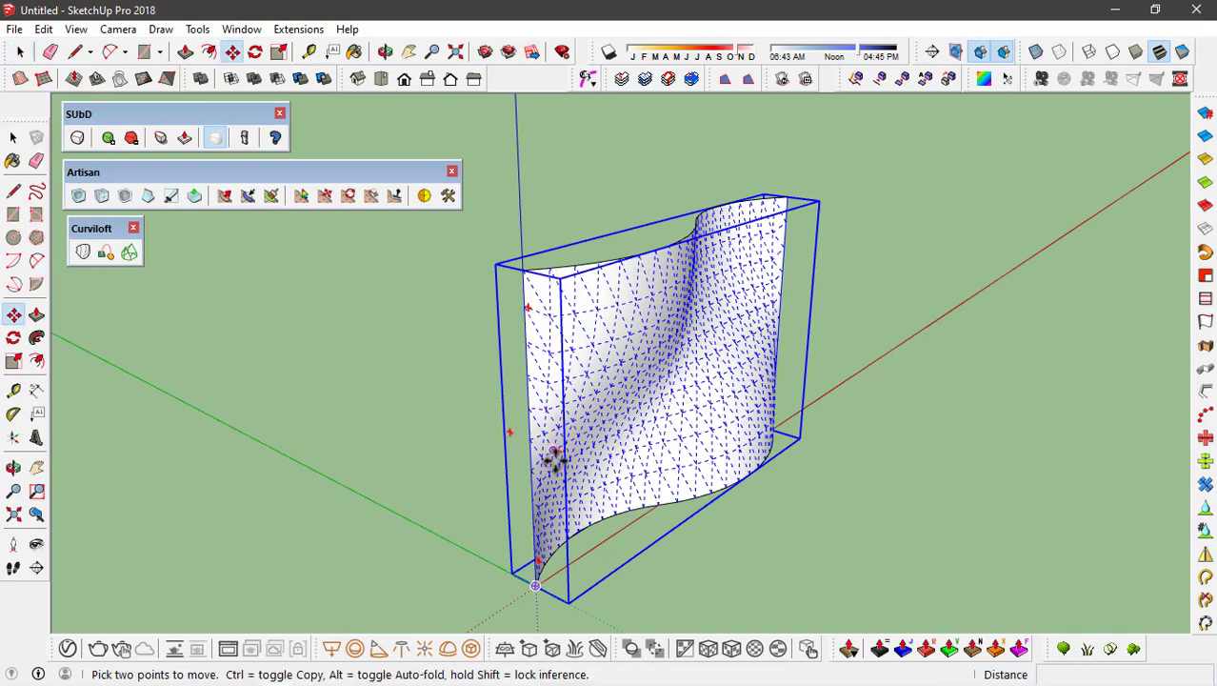
click(536, 586)
key(ctrl)
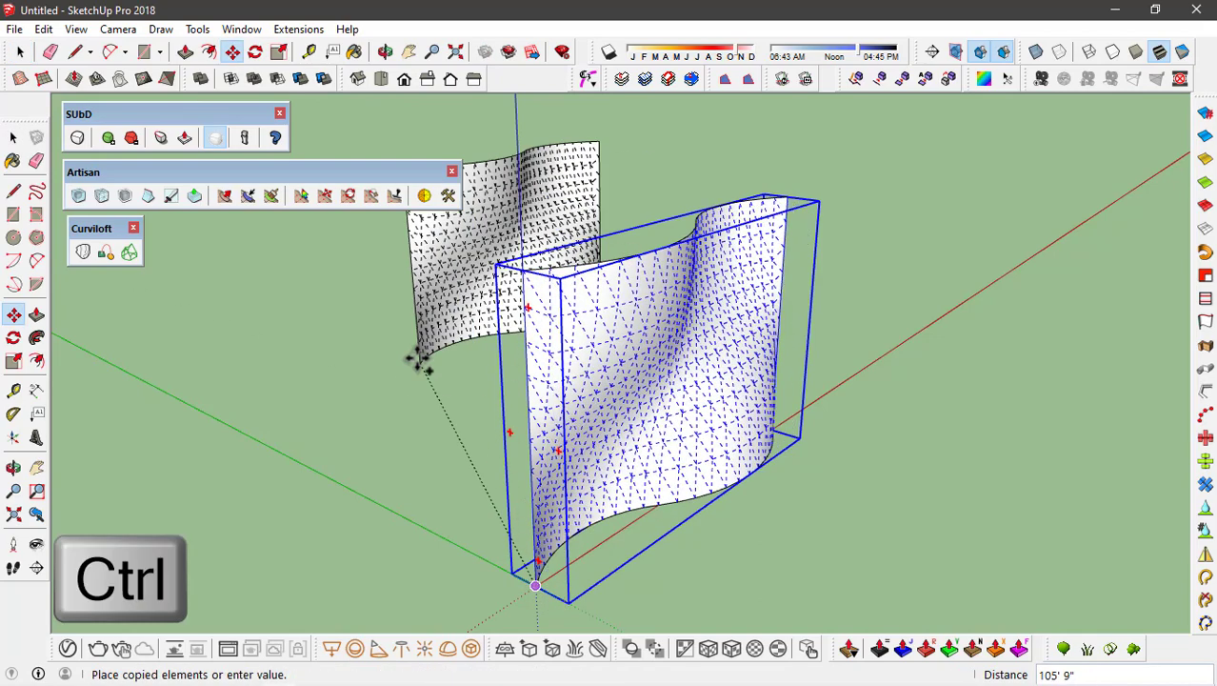
scroll(416, 353, down, 2)
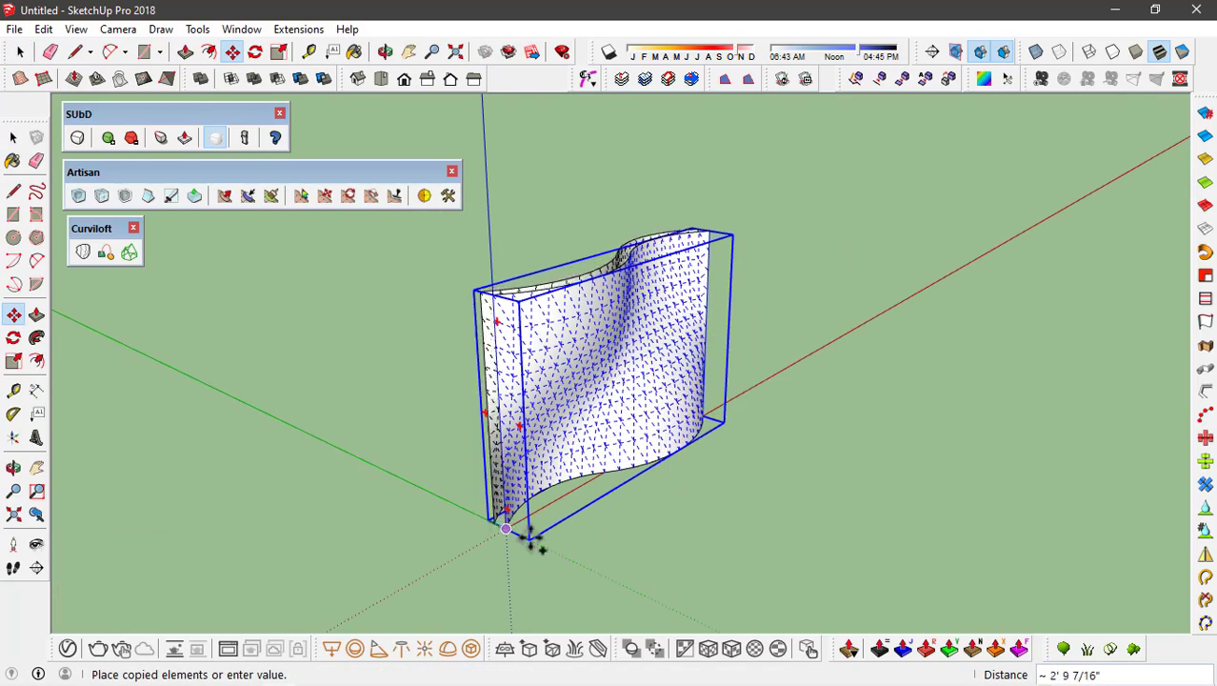
click(689, 609)
key(space)
Orbit around both twisted walls and select the copied one on the right
mouse_move(674, 381)
middle_down()
mouse_move(747, 261)
mouse_move(660, 271)
middle_up()
middle_drag(721, 233, 578, 334)
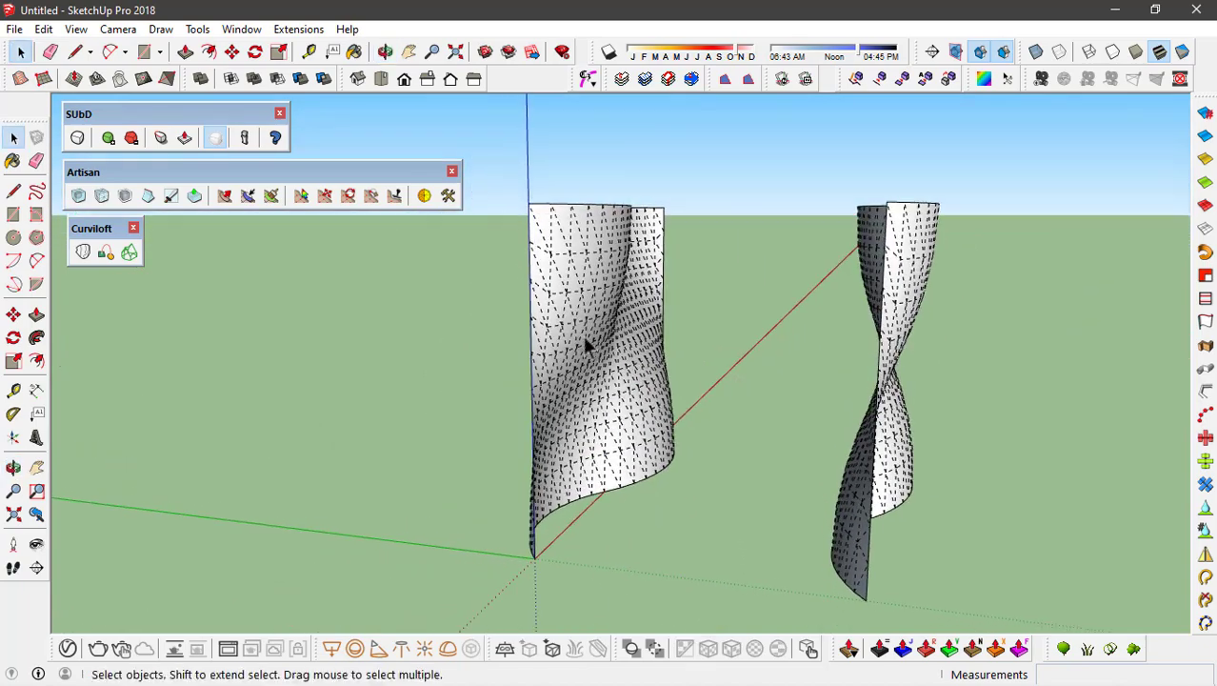
click(578, 333)
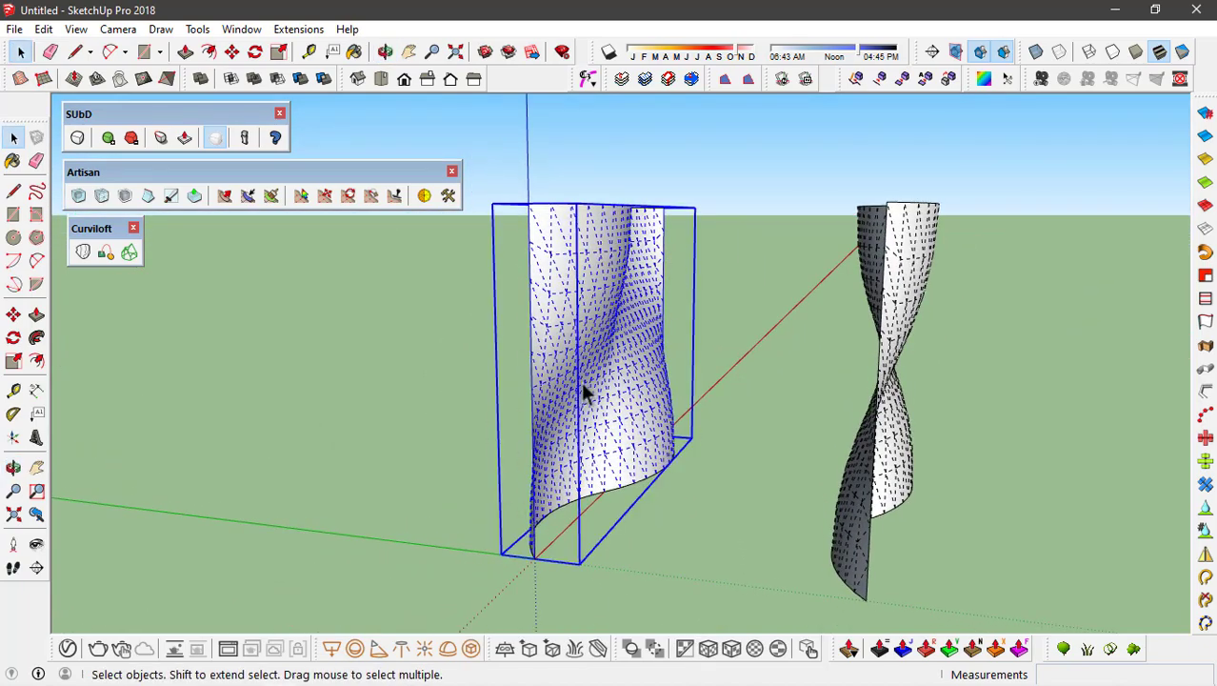
mouse_move(706, 312)
middle_down()
mouse_move(822, 390)
mouse_move(593, 358)
middle_up()
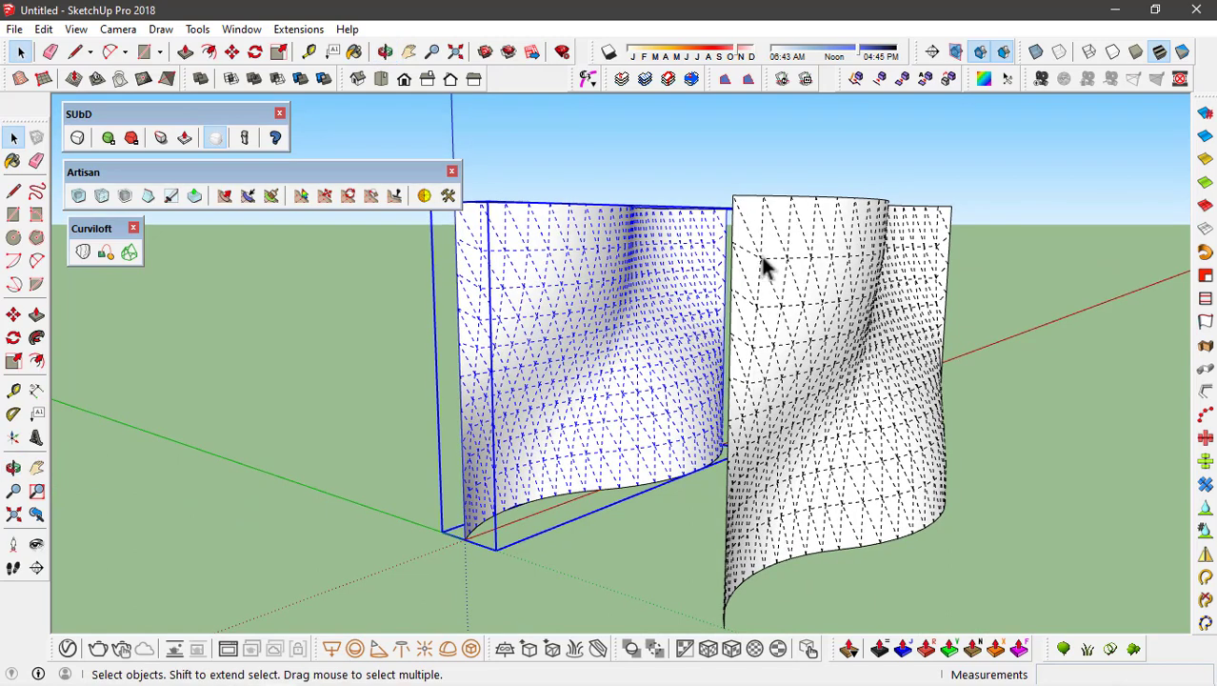
mouse_move(810, 328)
middle_down()
mouse_move(988, 340)
mouse_move(742, 316)
middle_up()
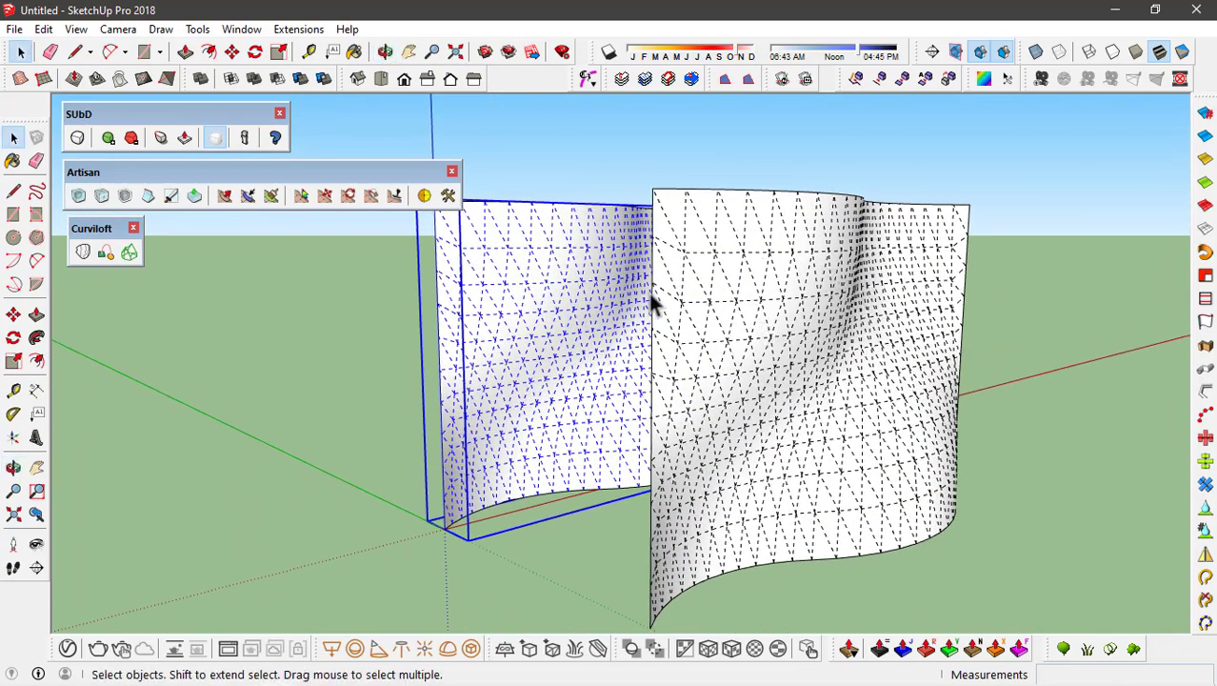
mouse_move(540, 365)
middle_down()
mouse_move(538, 353)
mouse_move(701, 361)
mouse_move(862, 440)
middle_up()
scroll(619, 312, up, 3)
scroll(538, 334, up, 3)
scroll(531, 405, down, 3)
scroll(762, 452, down, 2)
click(895, 404)
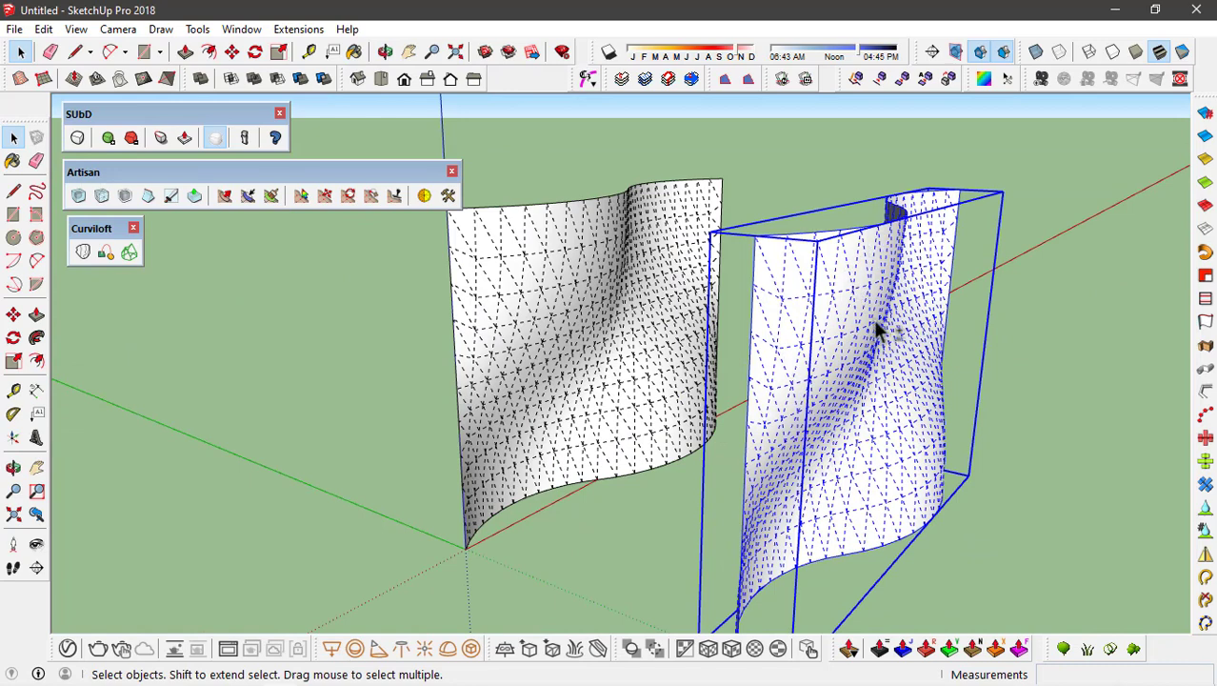
middle_drag(874, 318, 833, 274)
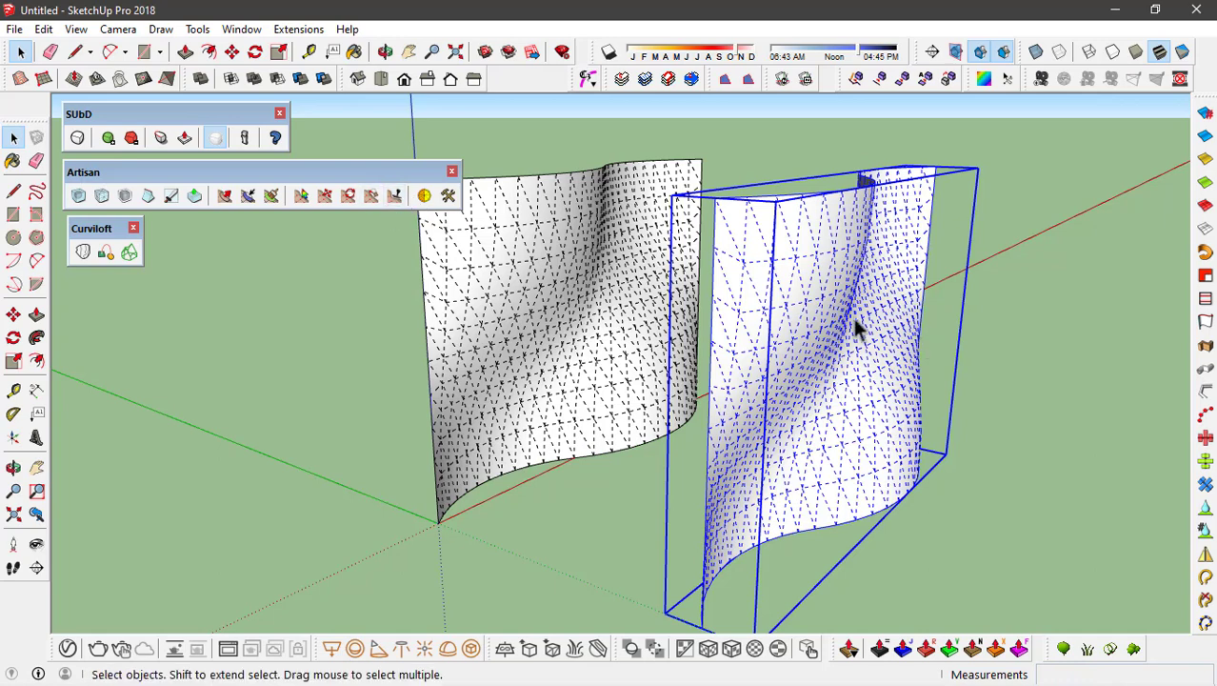
Edit the copied group, select all its mesh, and pick XZ in Artisan's Make Planar dialog
double_click(798, 264)
drag(707, 138, 1078, 634)
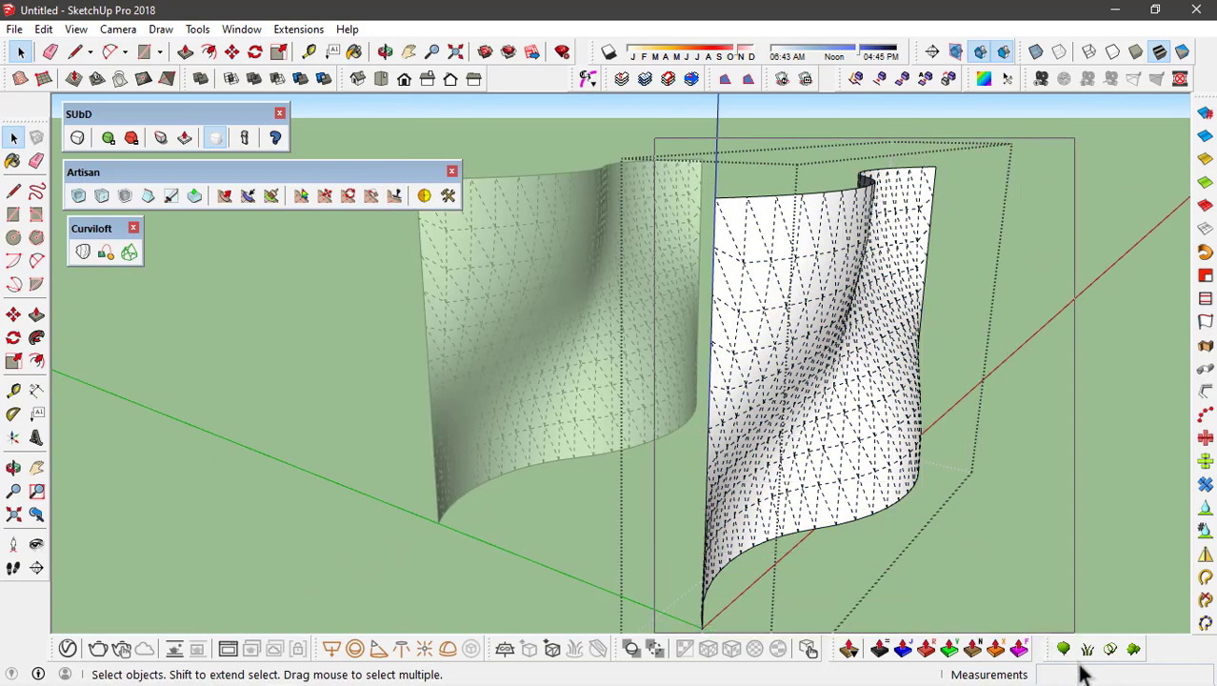
scroll(893, 353, down, 1)
drag(655, 133, 1076, 648)
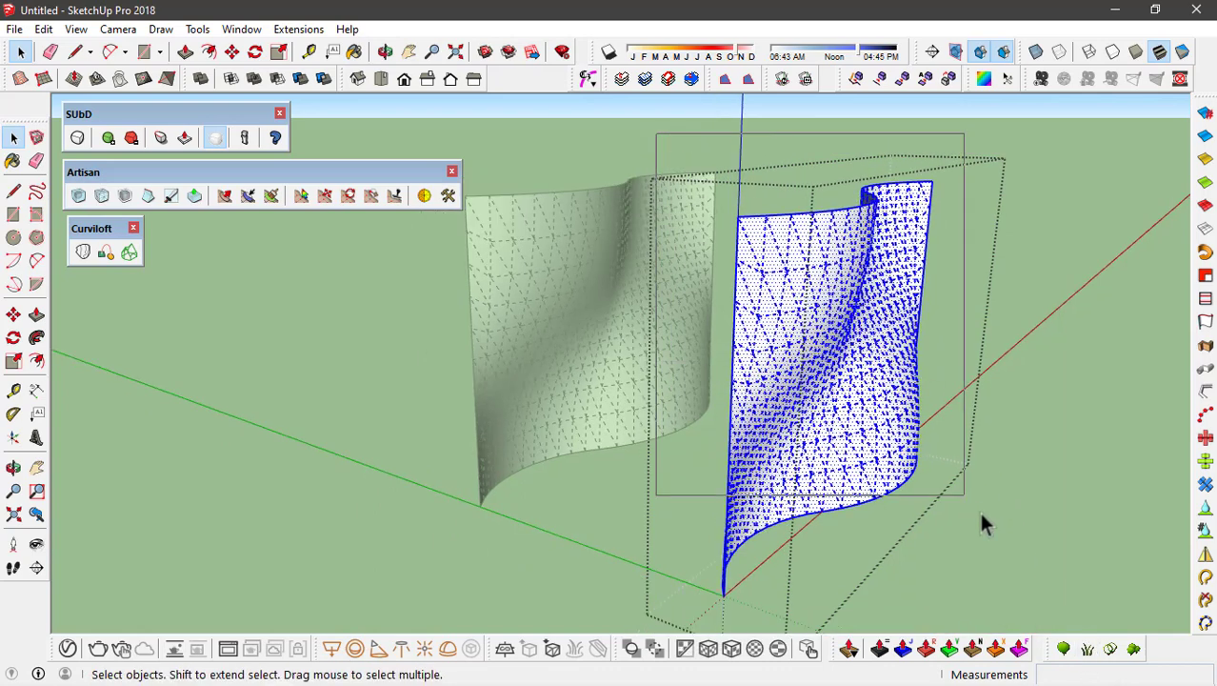
click(394, 197)
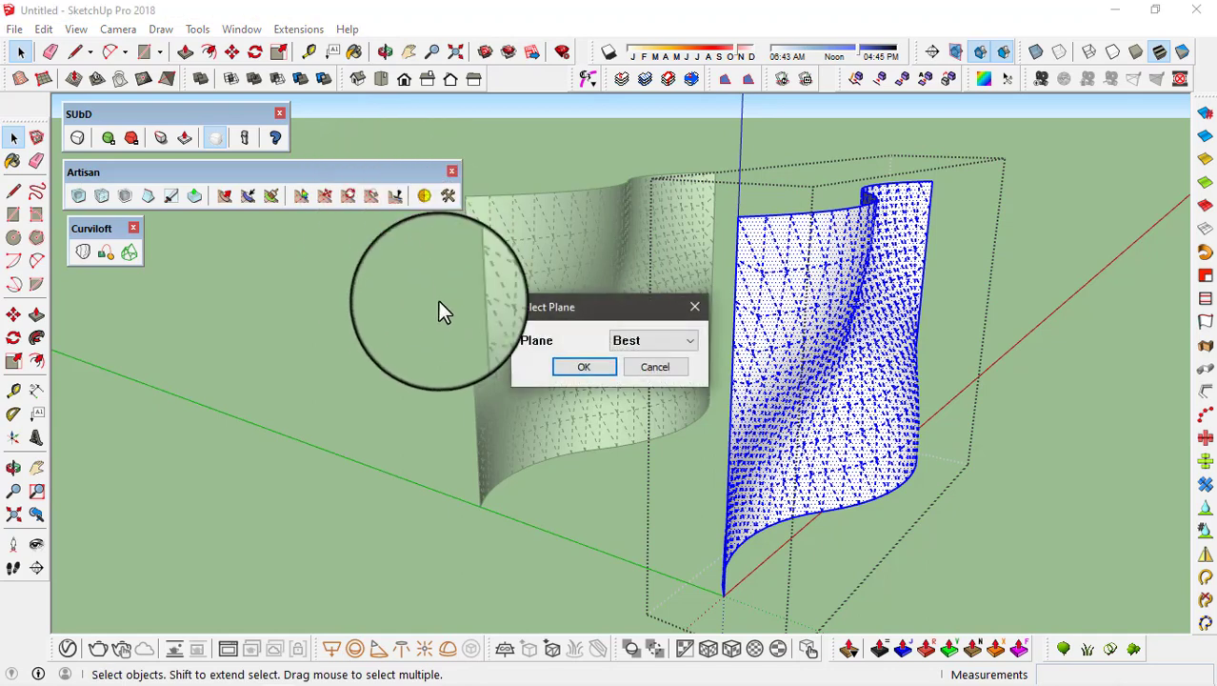
click(635, 345)
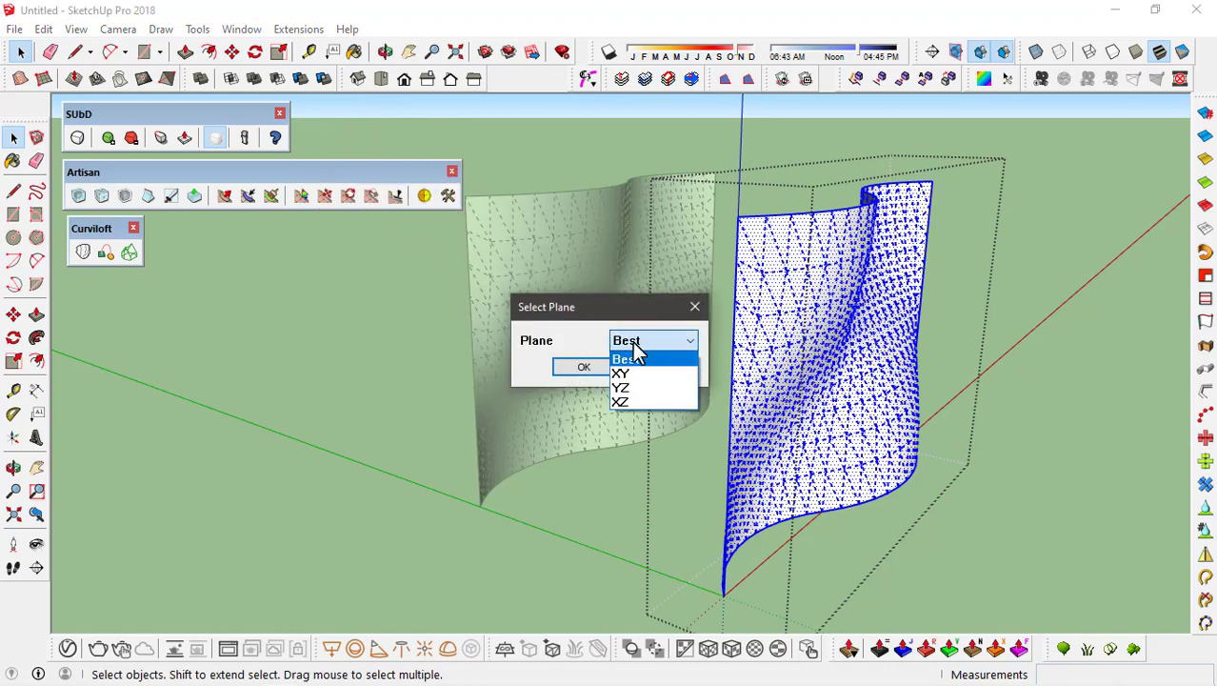
click(647, 403)
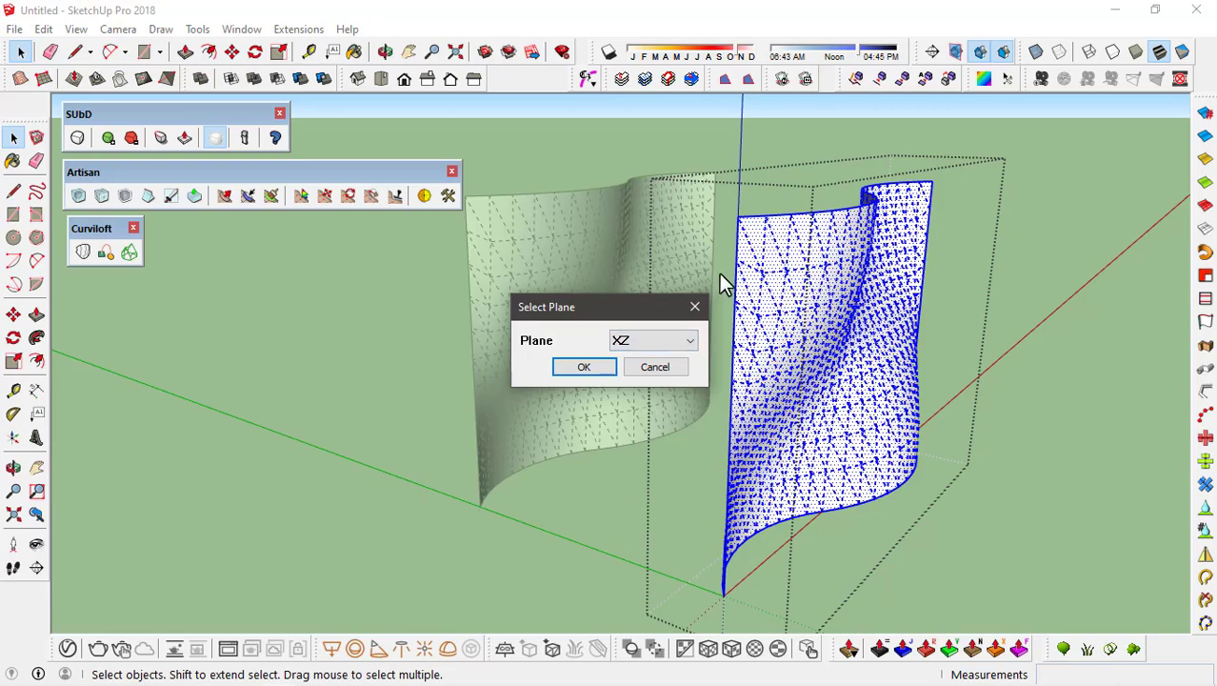
Confirm Make Planar, flattening the copied mesh onto the XZ plane
click(589, 370)
middle_drag(682, 388, 831, 373)
scroll(831, 374, up, 5)
middle_drag(692, 359, 497, 349)
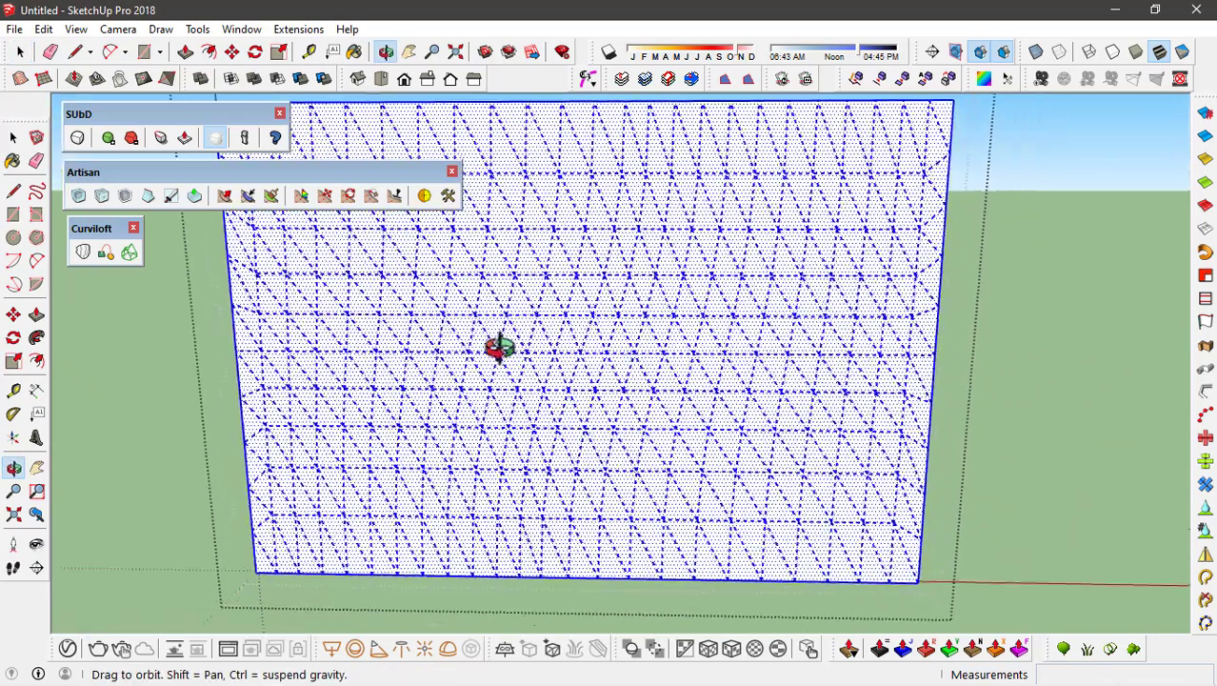
scroll(755, 331, down, 3)
middle_drag(755, 331, 470, 337)
scroll(488, 417, up, 3)
mouse_move(489, 418)
middle_down()
mouse_move(603, 399)
mouse_move(544, 427)
mouse_move(620, 408)
mouse_move(785, 419)
middle_up()
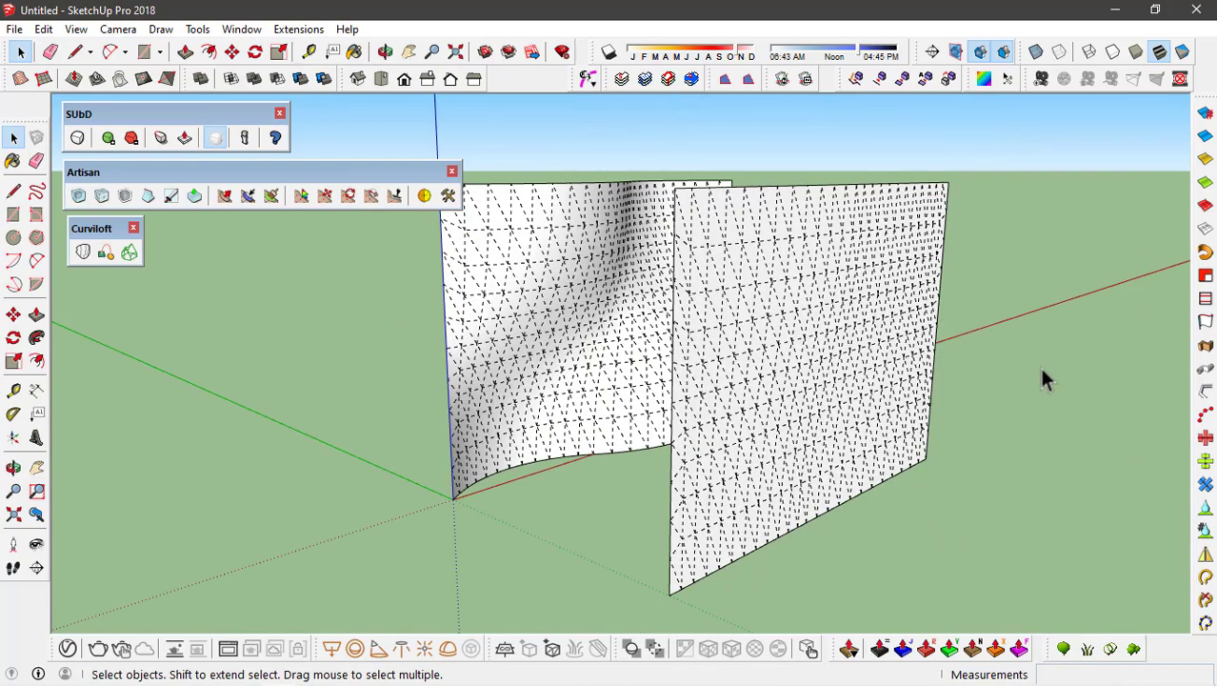
mouse_move(1040, 379)
middle_down()
mouse_move(667, 411)
mouse_move(580, 310)
mouse_move(867, 301)
middle_up()
Select the flat wall and orbit to face it squarely up close
click(667, 411)
mouse_move(834, 416)
middle_down()
mouse_move(717, 354)
mouse_move(650, 345)
middle_up()
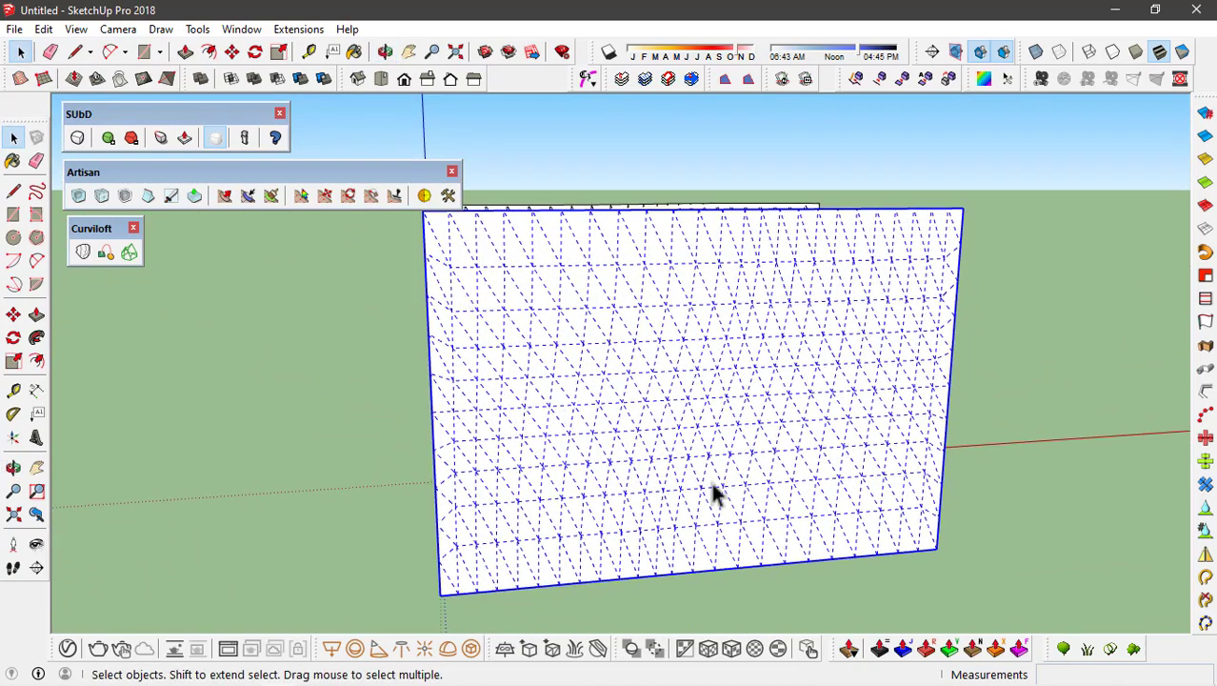
mouse_move(610, 312)
middle_down()
mouse_move(702, 416)
mouse_move(553, 283)
mouse_move(413, 283)
mouse_move(452, 268)
mouse_move(505, 414)
middle_up()
mouse_move(780, 374)
middle_down()
mouse_move(473, 296)
mouse_move(478, 275)
mouse_move(324, 267)
middle_up()
Draw a six-sided polygon centred at the flat wall's top-left corner
click(197, 298)
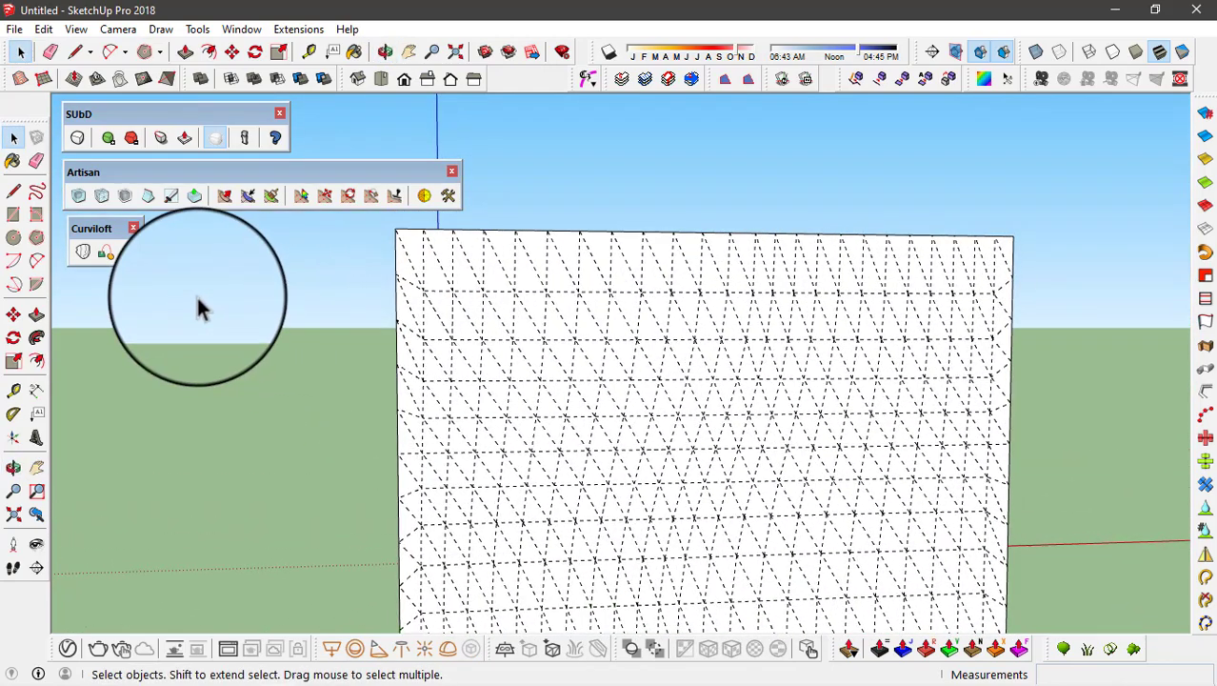
click(36, 238)
scroll(408, 235, down, 1)
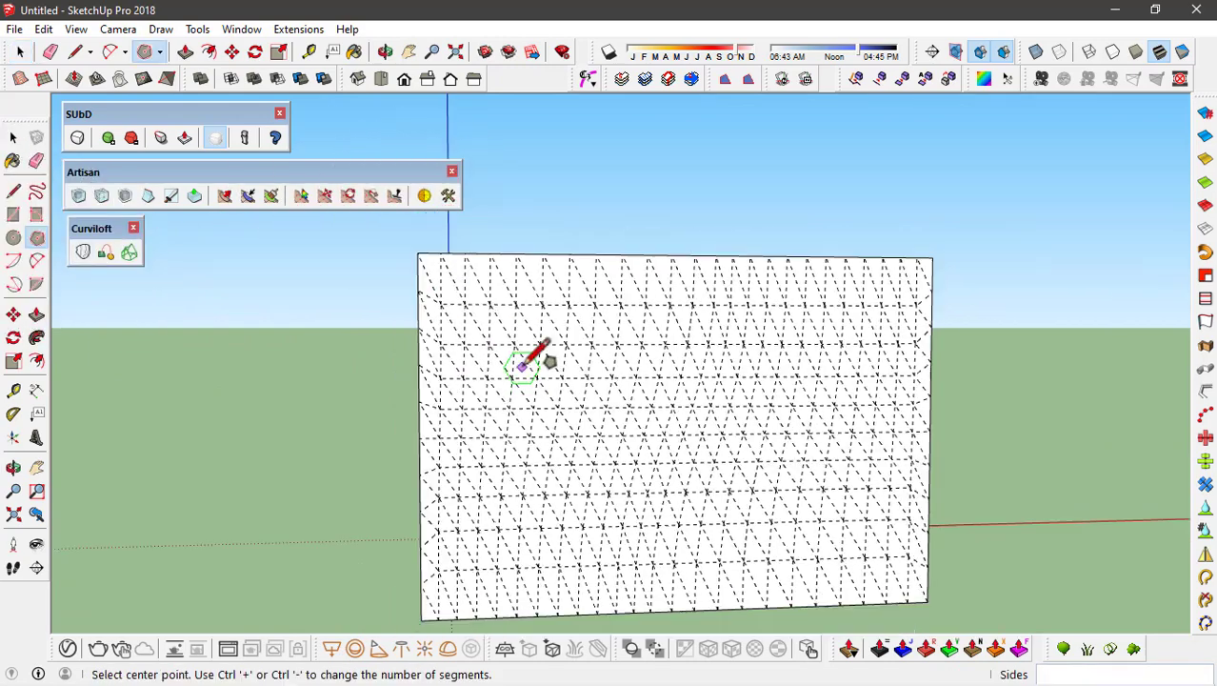
scroll(532, 352, up, 2)
click(435, 303)
scroll(453, 233, up, 1)
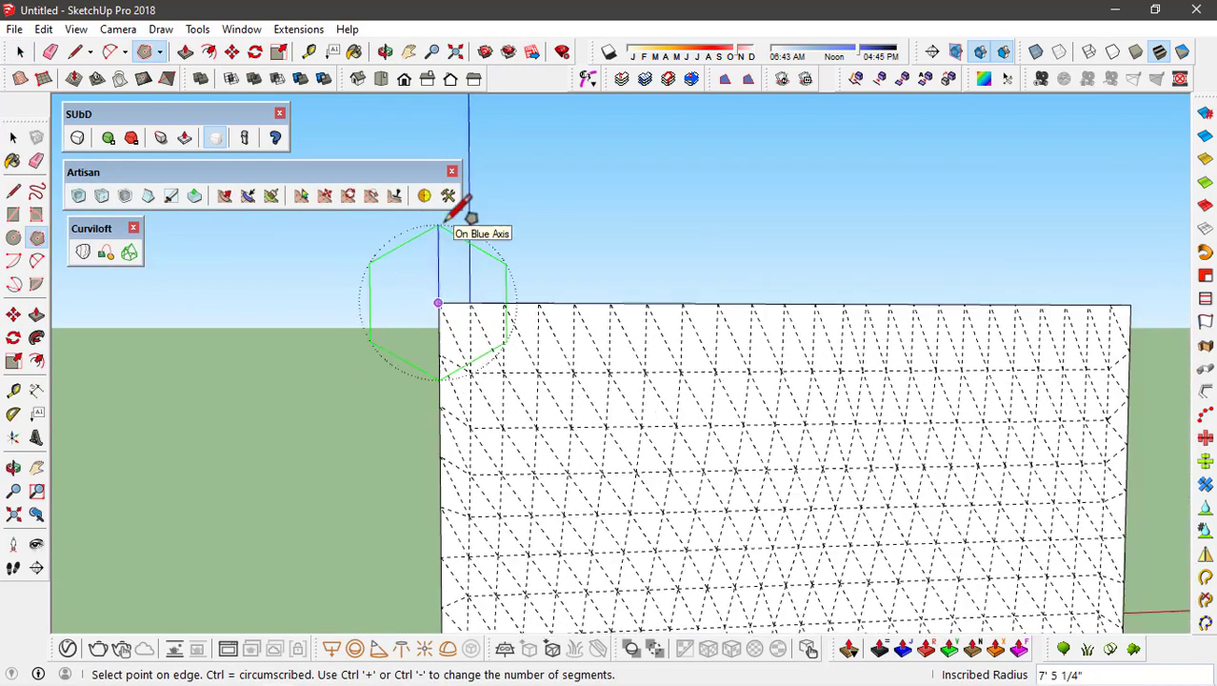
click(505, 238)
Offset the hexagon inward and delete the inner face, leaving a hexagonal ring
key(space)
scroll(492, 266, up, 1)
scroll(486, 266, up, 1)
click(482, 269)
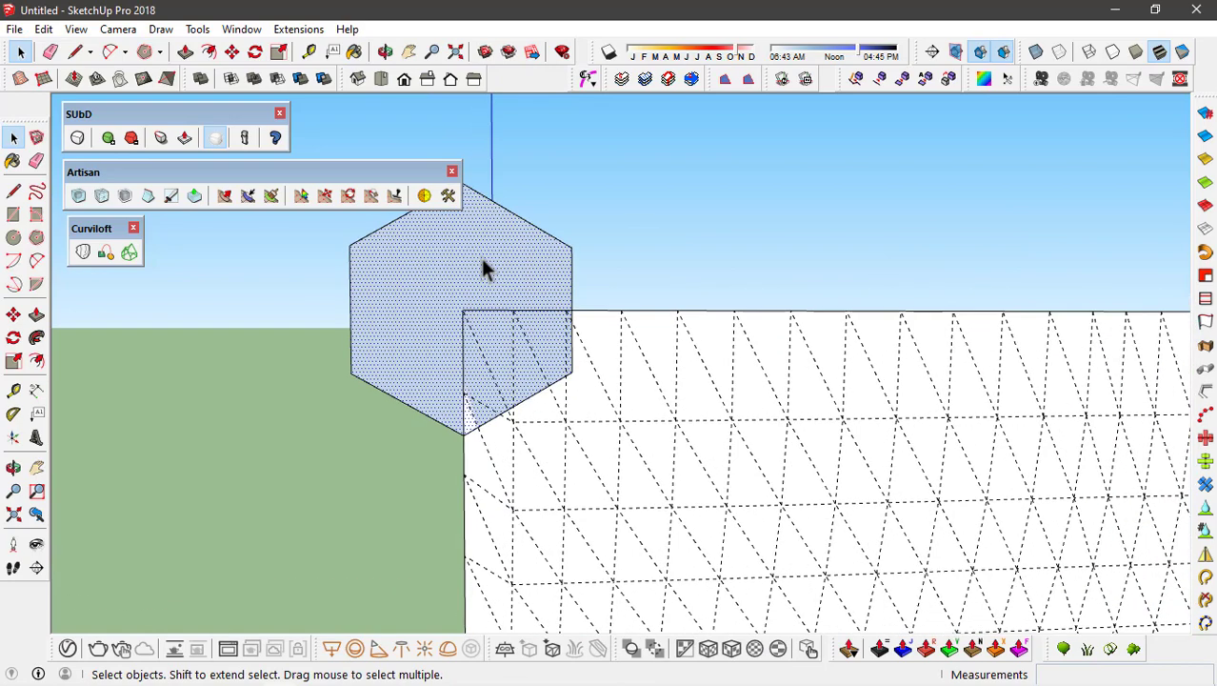
key(f)
click(514, 251)
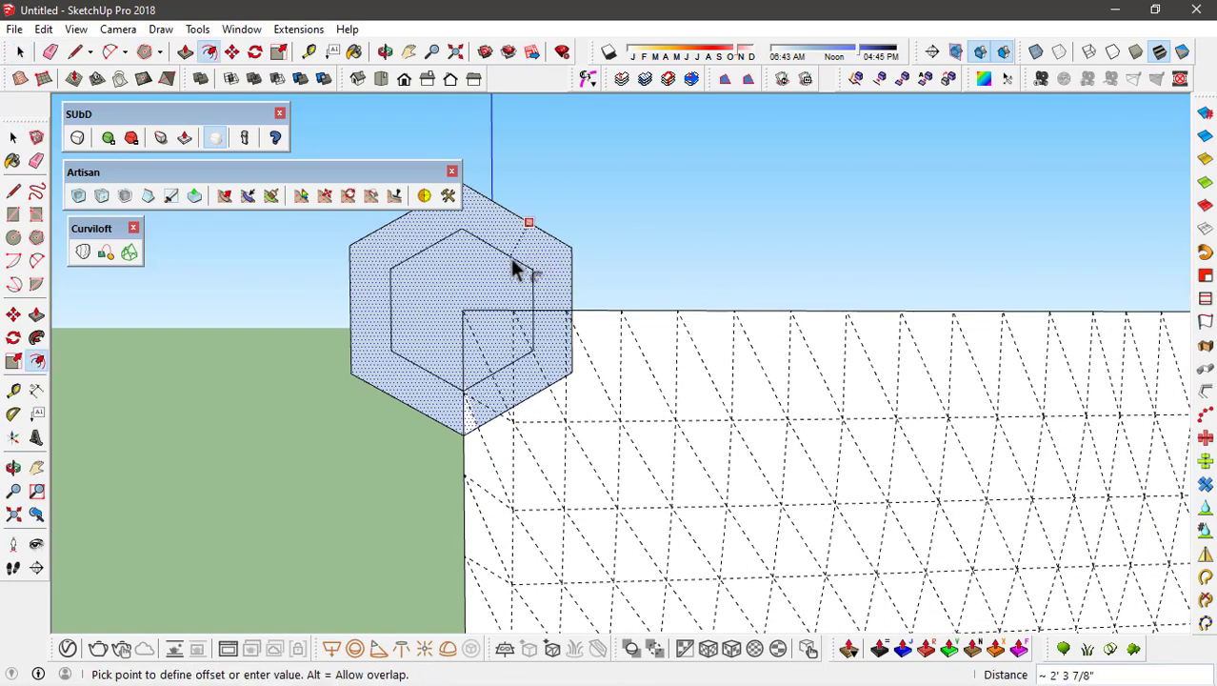
click(512, 268)
key(space)
click(424, 283)
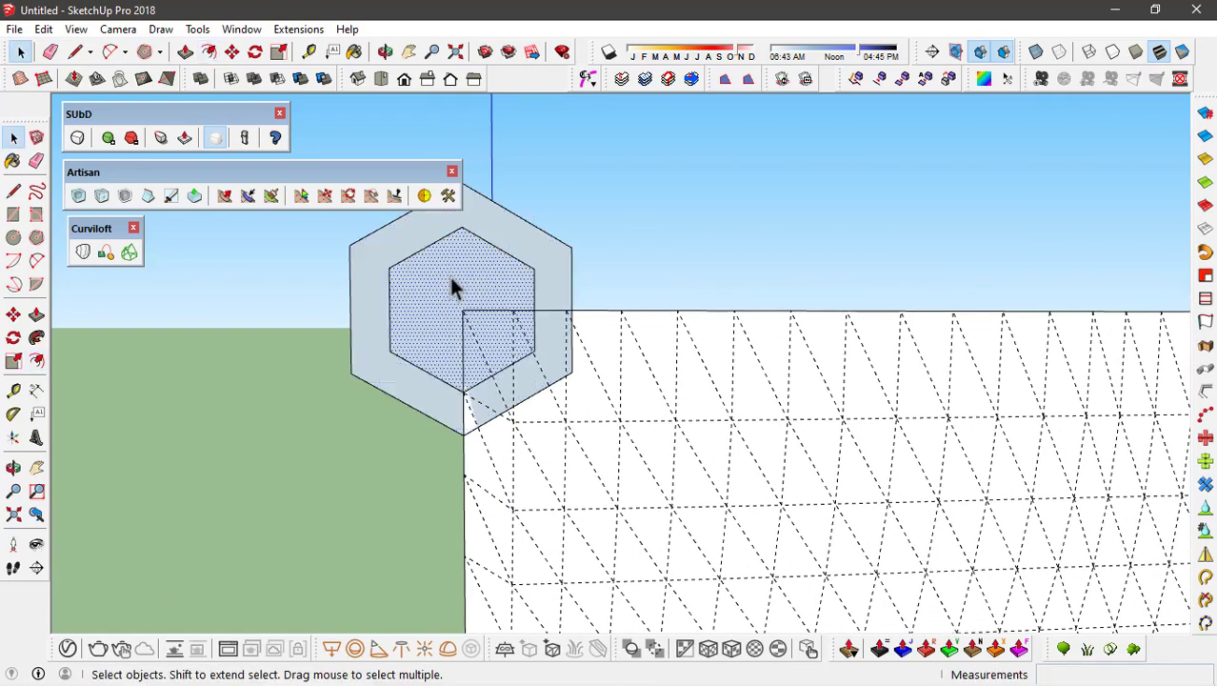
key(Delete)
Push/Pull the hexagonal ring into a thick frame and select the whole frame to move it
middle_drag(428, 306, 609, 299)
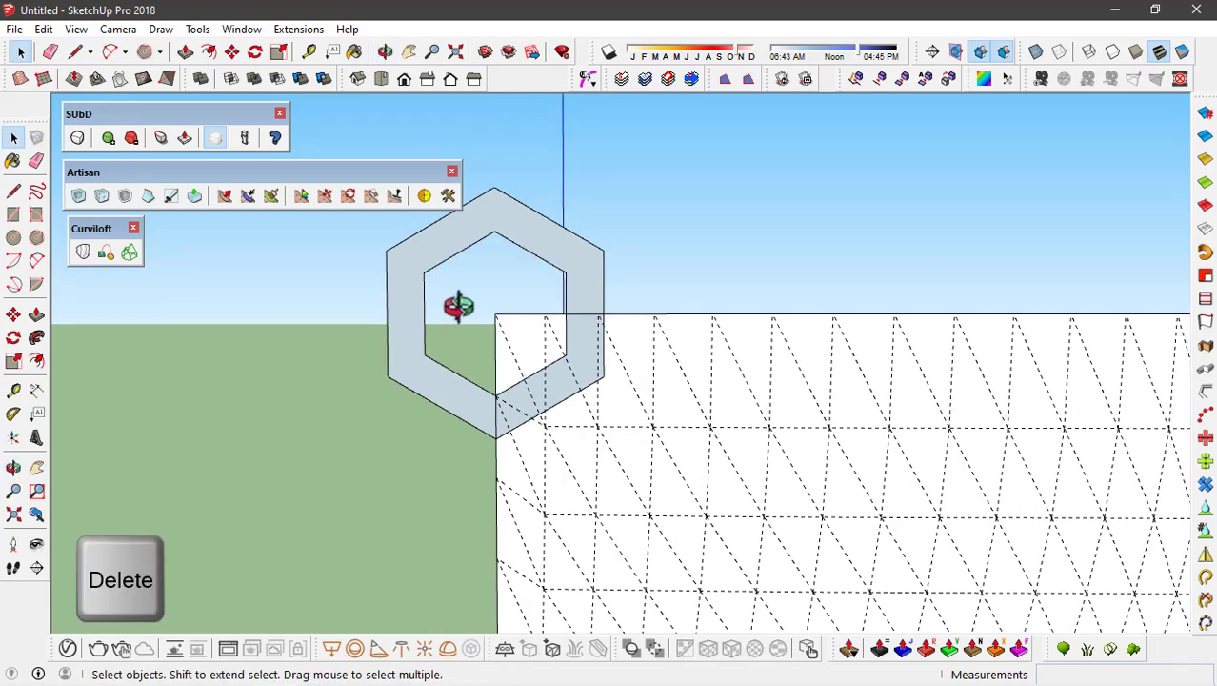
key(p)
drag(622, 264, 653, 277)
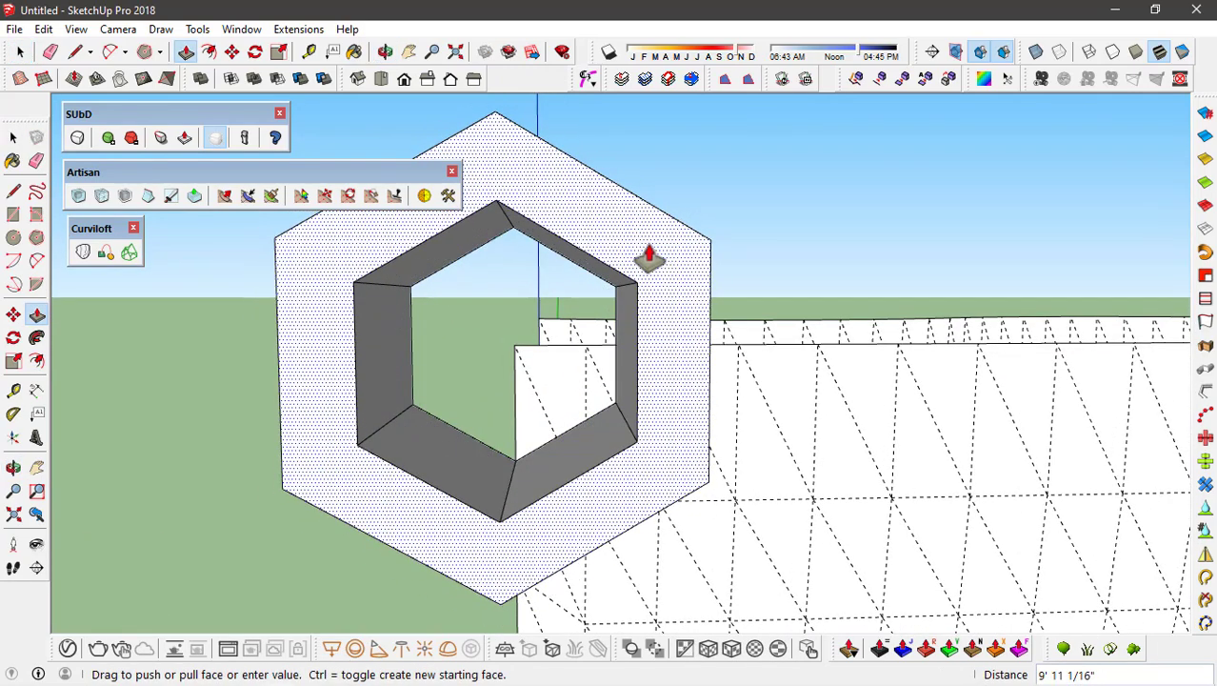
middle_drag(653, 258, 739, 275)
mouse_move(659, 311)
middle_down()
mouse_move(622, 306)
mouse_move(629, 173)
middle_up()
click(622, 307)
key(space)
triple_click(621, 275)
key(m)
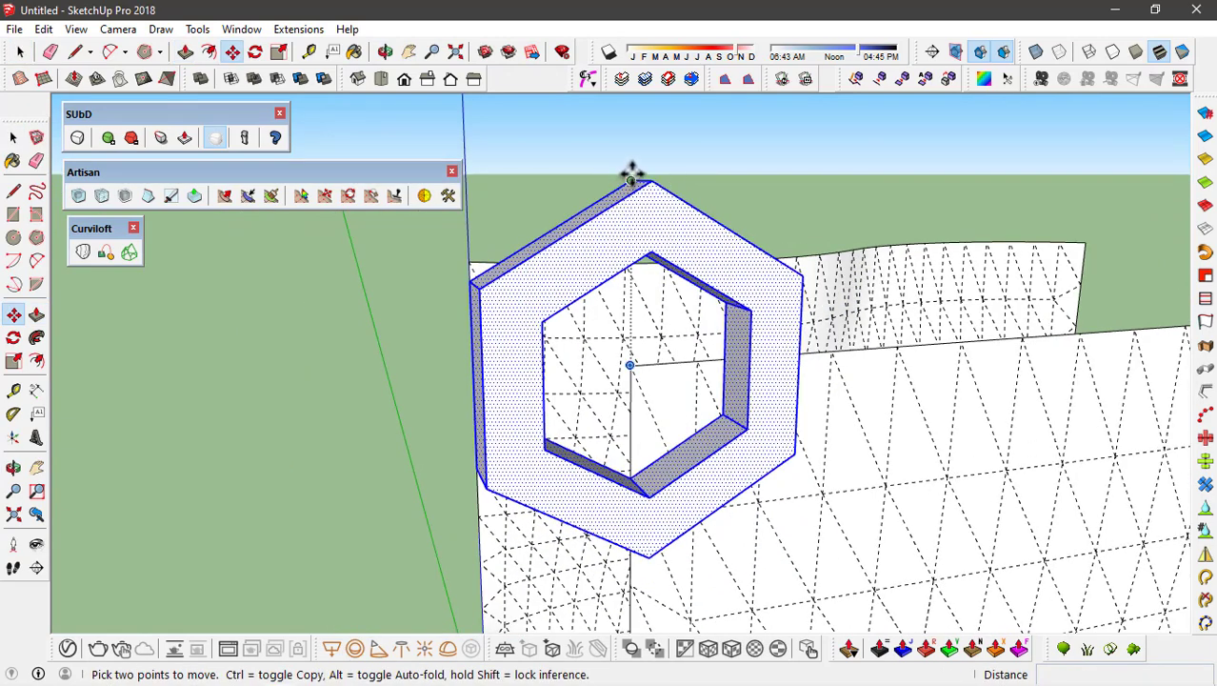
Move the hexagon ring by its corner onto the flat wall's top edge
scroll(632, 173, up, 2)
scroll(631, 190, down, 2)
scroll(430, 286, down, 2)
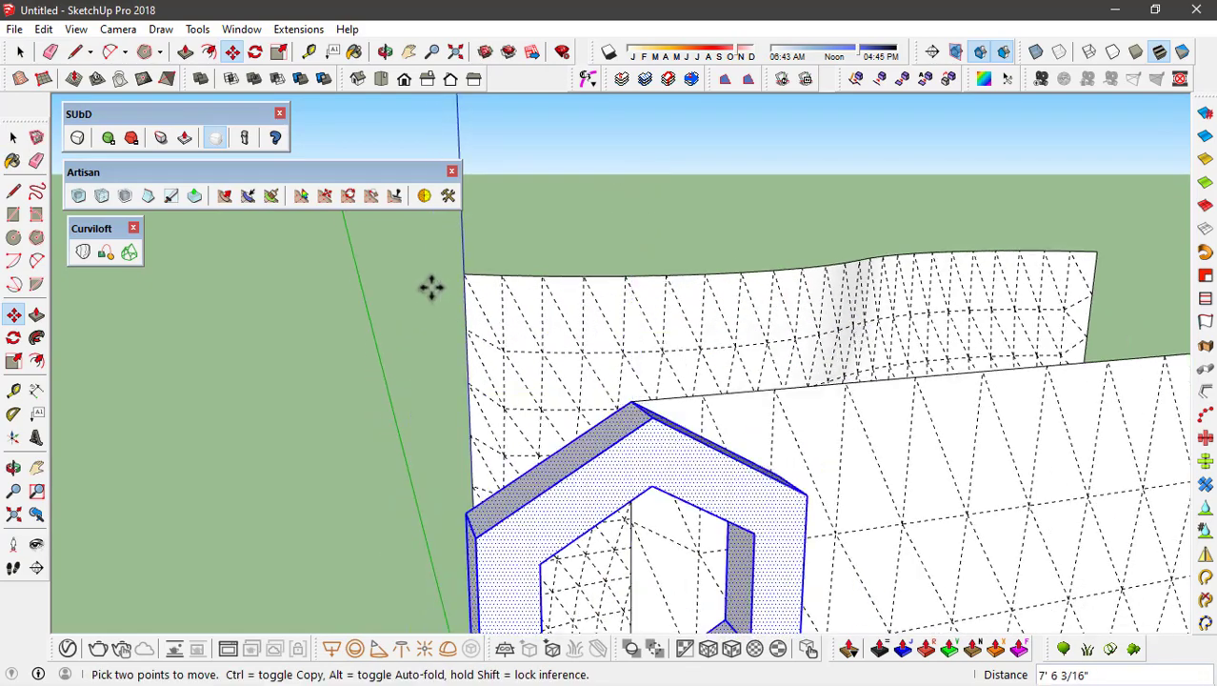
scroll(774, 329, down, 3)
scroll(669, 334, down, 1)
scroll(488, 340, up, 2)
scroll(464, 371, up, 2)
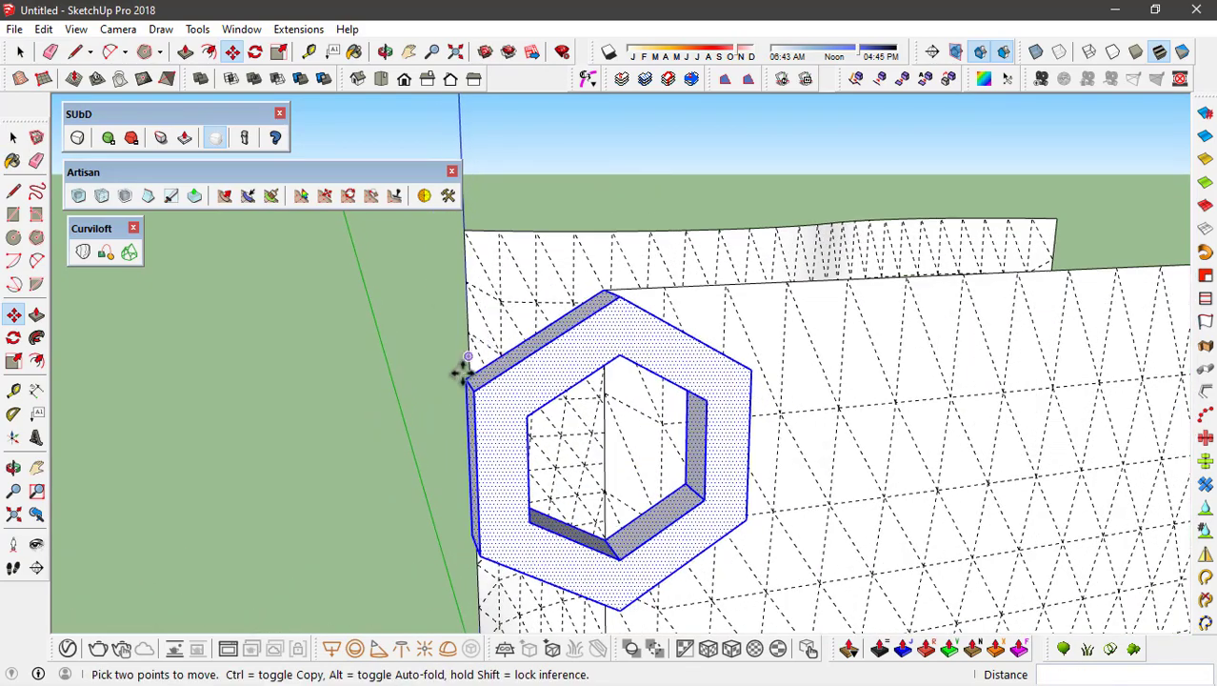
click(464, 376)
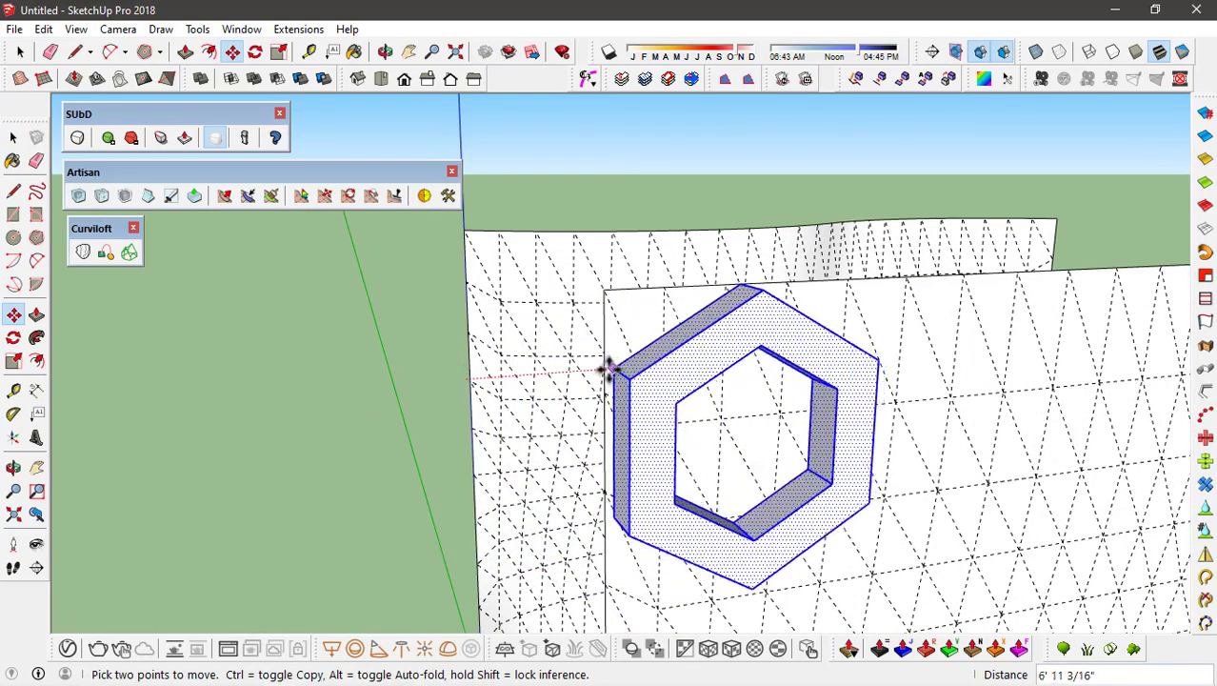
click(606, 369)
scroll(648, 351, down, 3)
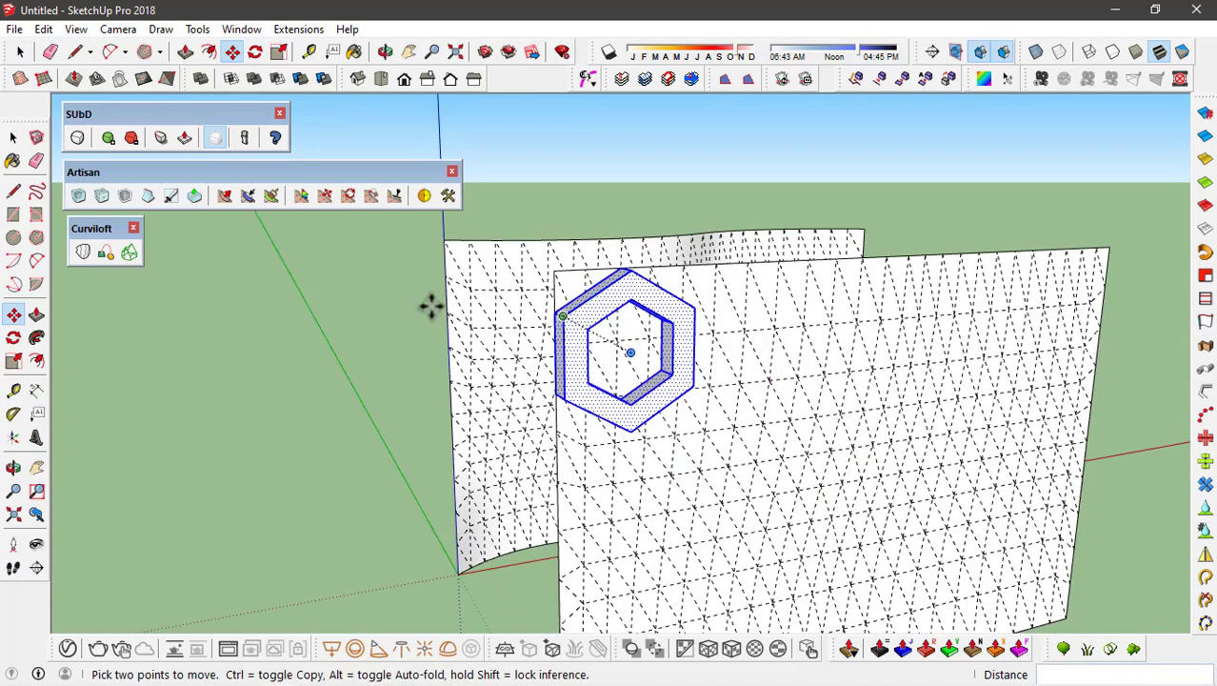
scroll(374, 292, up, 3)
middle_drag(456, 318, 579, 348)
scroll(583, 290, down, 2)
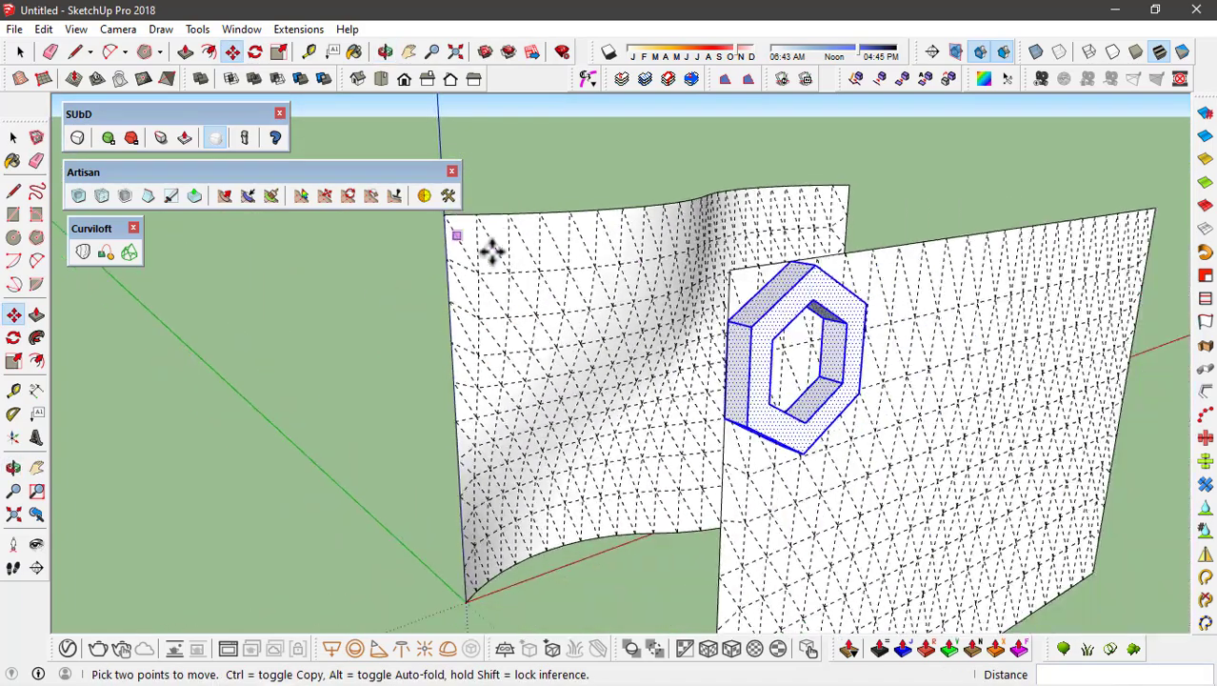
scroll(608, 294, down, 2)
scroll(640, 280, up, 3)
key(space)
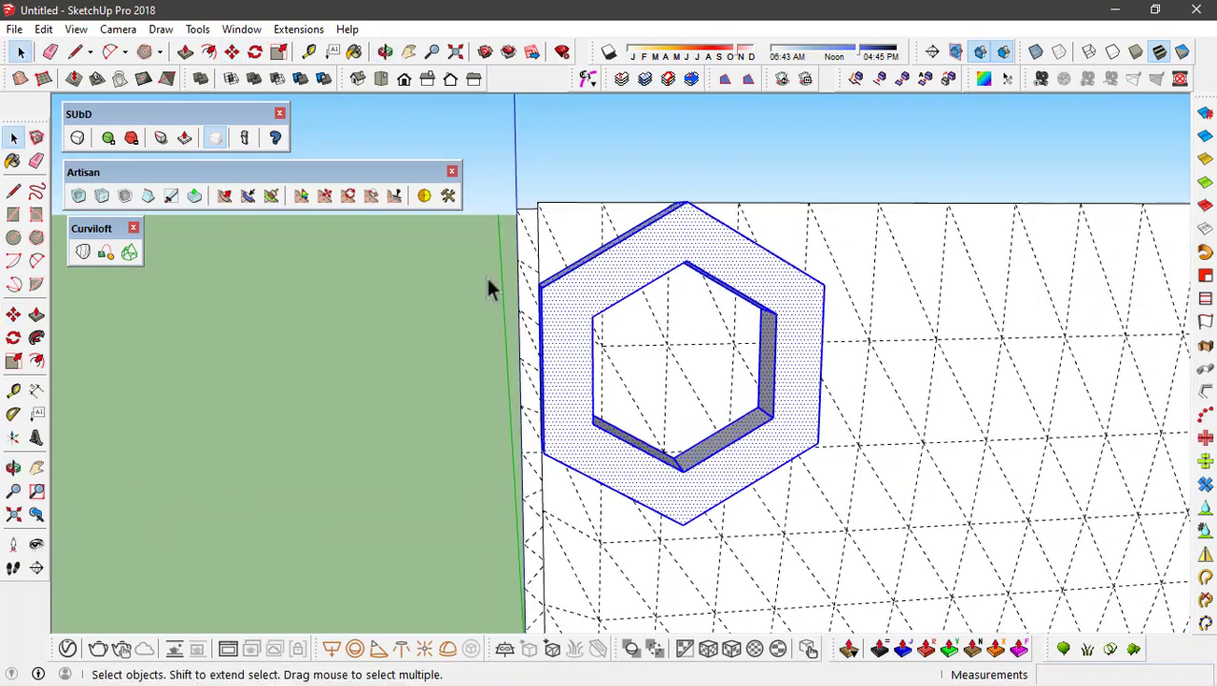
middle_drag(729, 314, 631, 291)
scroll(631, 291, down, 1)
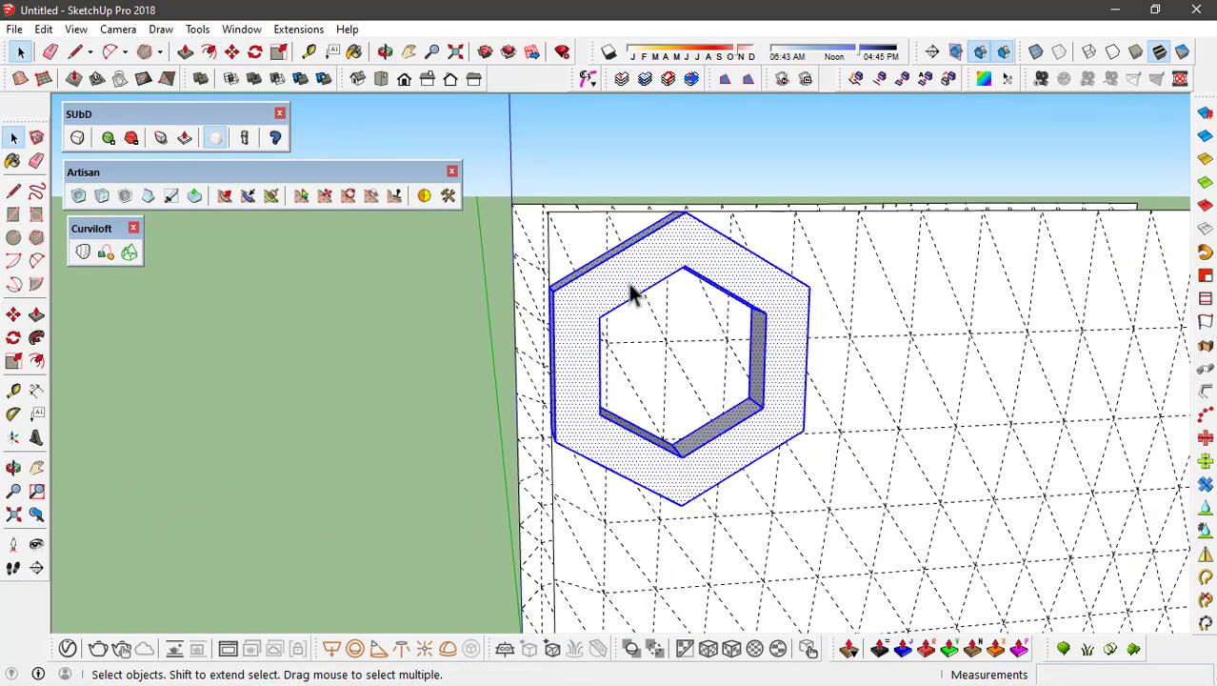
Copy the ring beside itself and array it 6x into a row of seven rings
key(m)
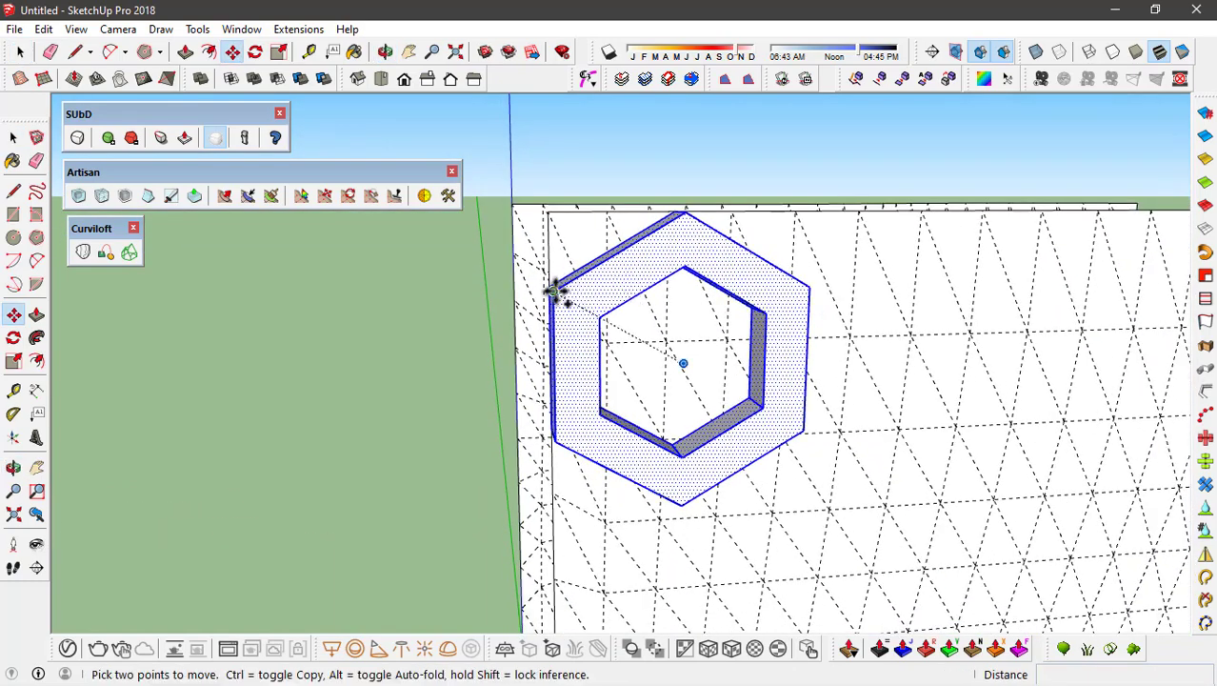
click(562, 292)
key(ctrl)
click(812, 283)
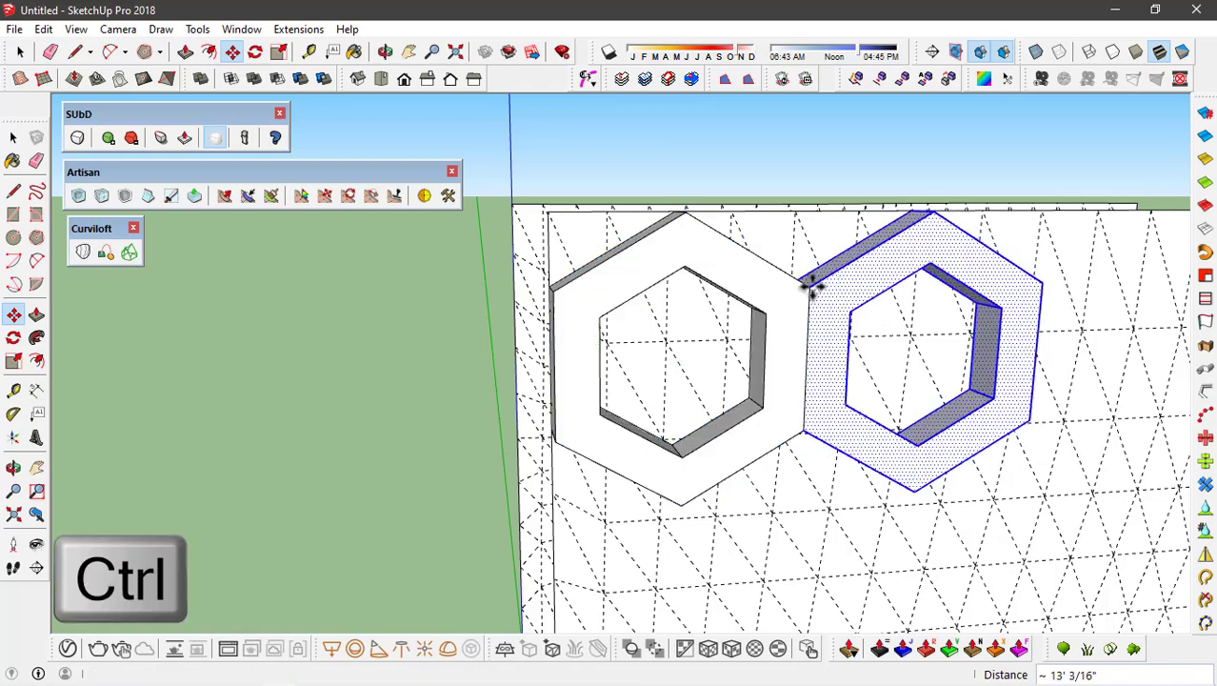
scroll(427, 264, down, 3)
middle_drag(707, 274, 1045, 595)
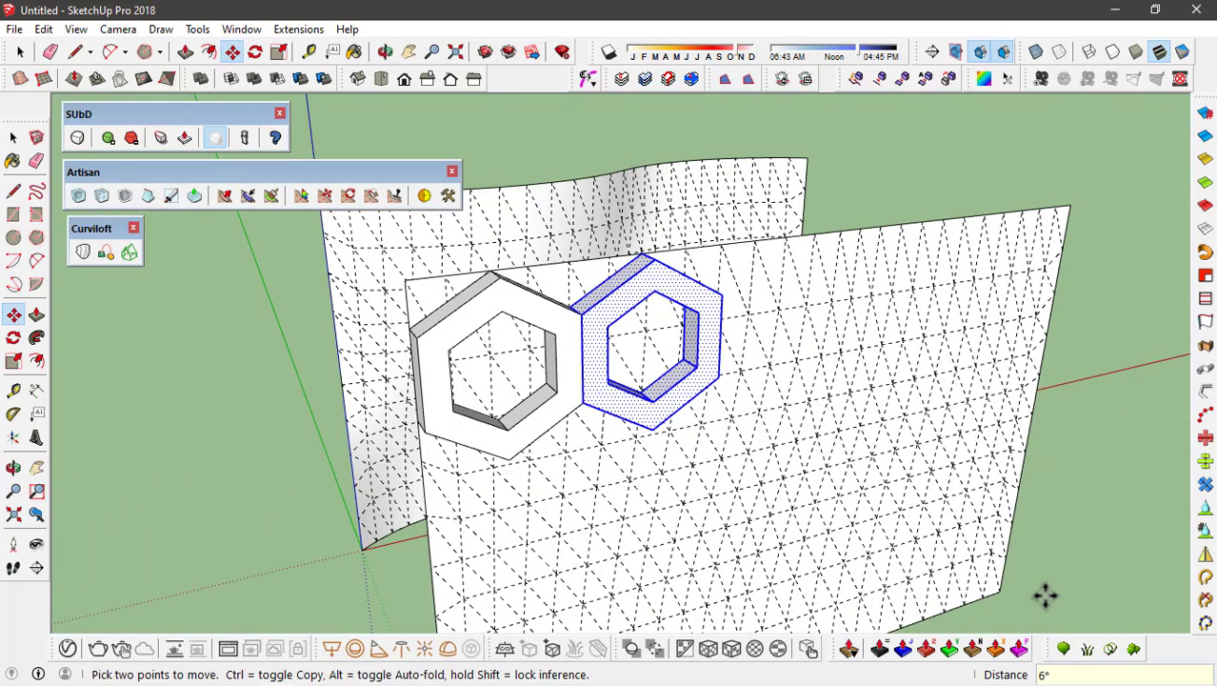
text(6x)
key(Return)
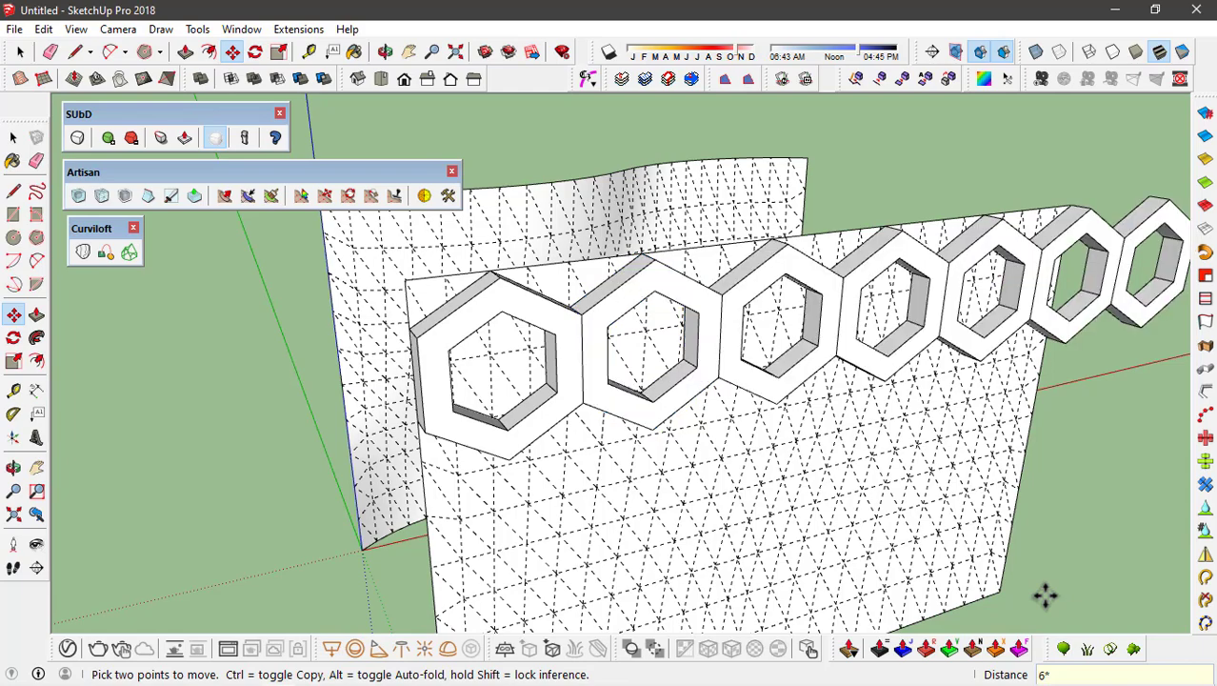
middle_drag(1045, 595, 572, 413)
key(space)
mouse_move(923, 315)
middle_down()
mouse_move(786, 293)
mouse_move(888, 274)
middle_up()
Delete the extra rightmost hexagon ring from the row
middle_drag(753, 262, 576, 307)
scroll(786, 273, up, 3)
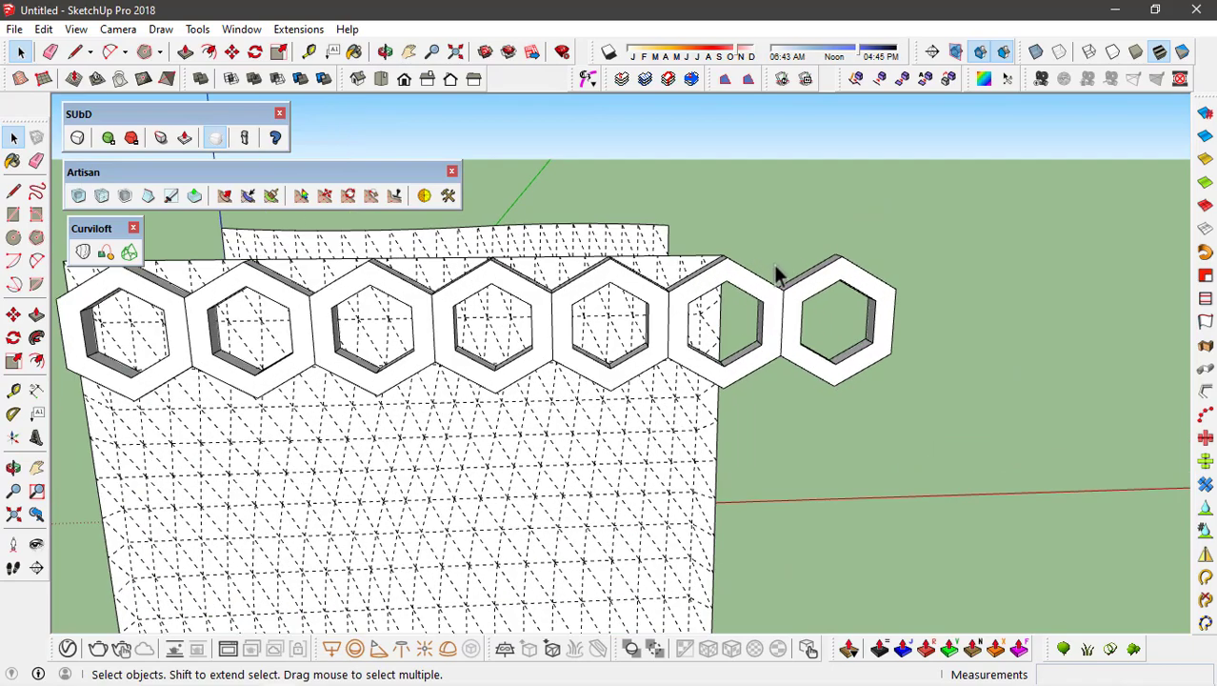
scroll(786, 273, up, 2)
drag(821, 522, 823, 520)
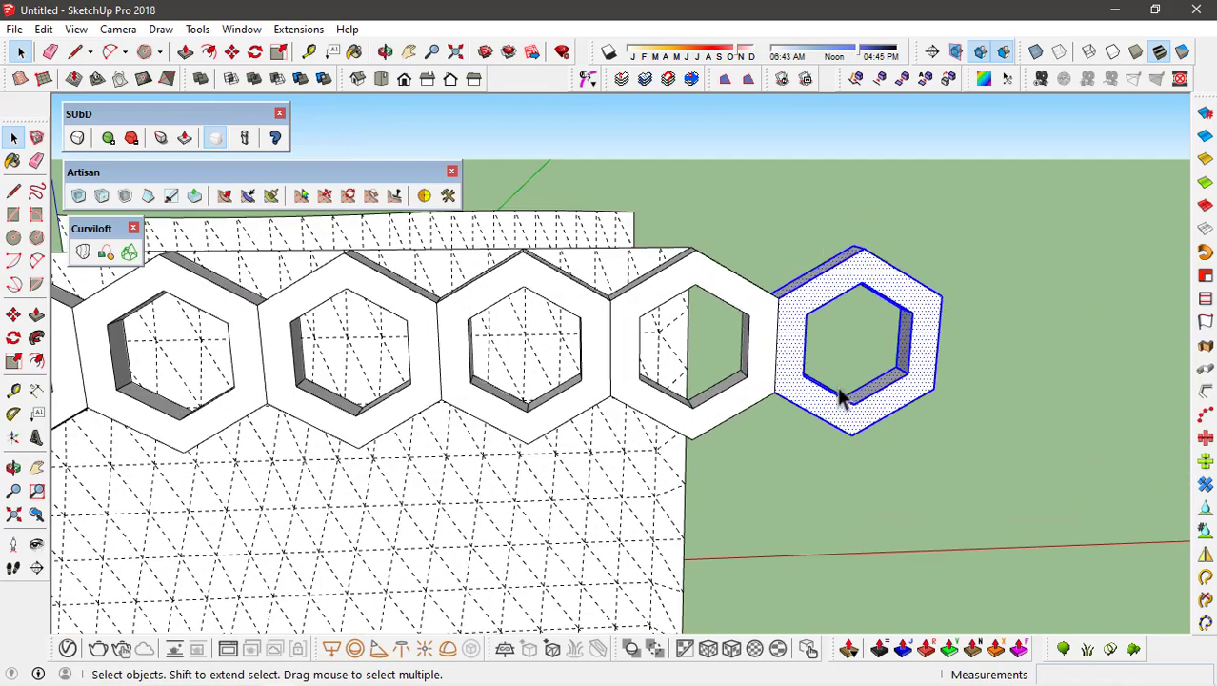
key(Delete)
scroll(987, 272, down, 3)
scroll(884, 360, up, 3)
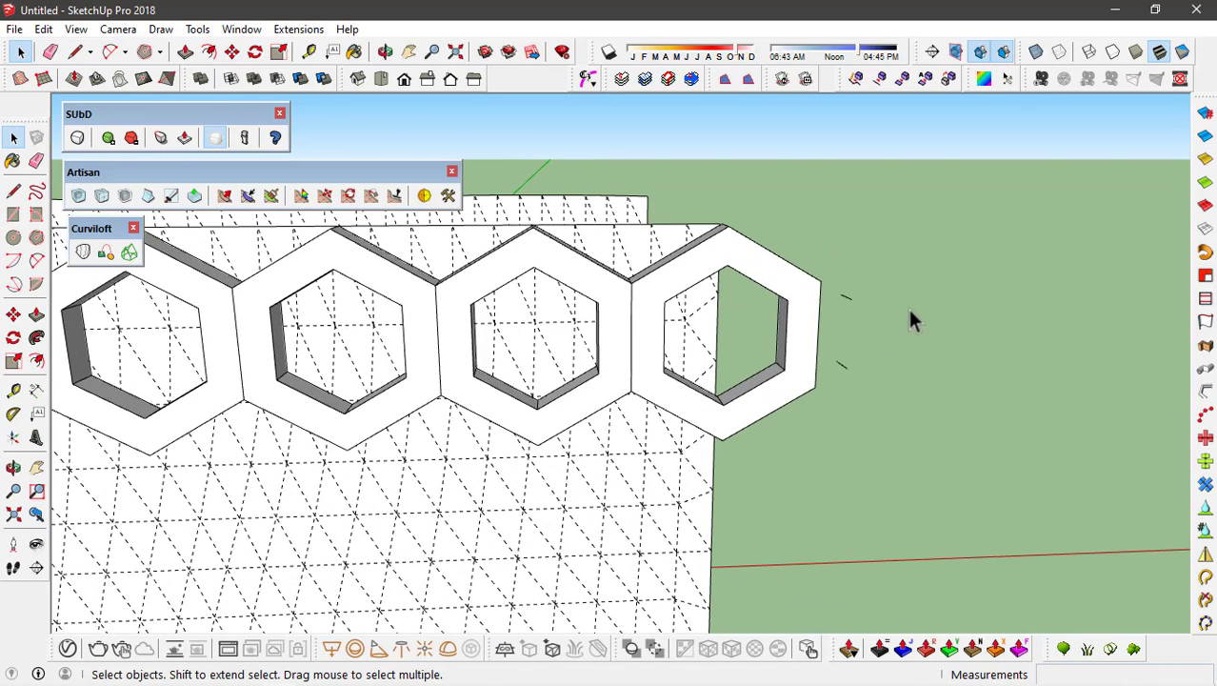
scroll(941, 301, down, 3)
mouse_move(356, 278)
middle_down()
mouse_move(340, 351)
mouse_move(384, 317)
middle_up()
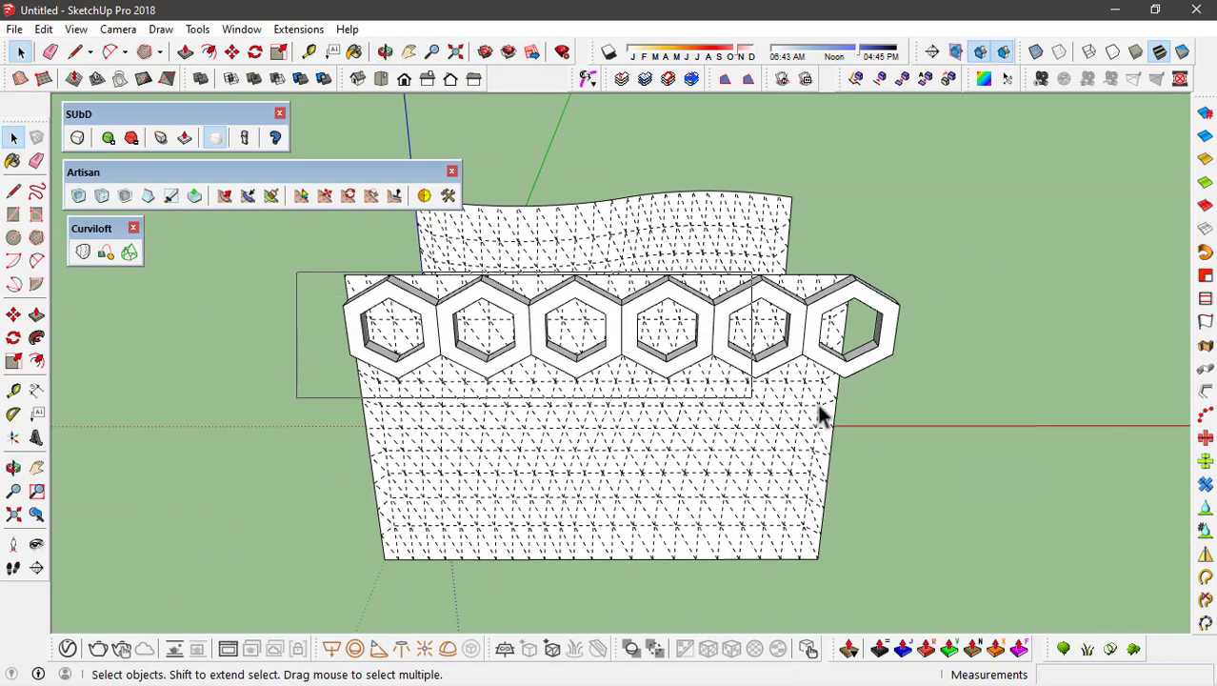
Copy the hexagon row down, offset so it nests below the first row
drag(867, 419, 981, 402)
drag(279, 247, 1011, 423)
scroll(440, 349, up, 2)
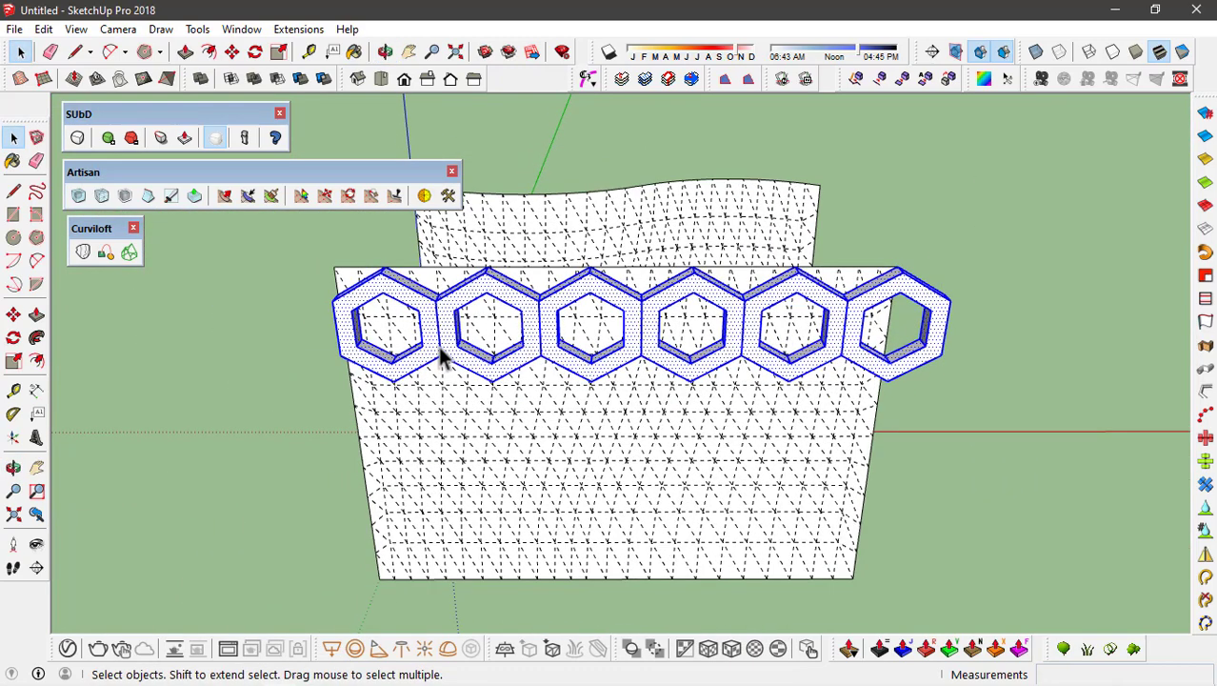
scroll(440, 348, up, 1)
key(m)
scroll(371, 261, up, 2)
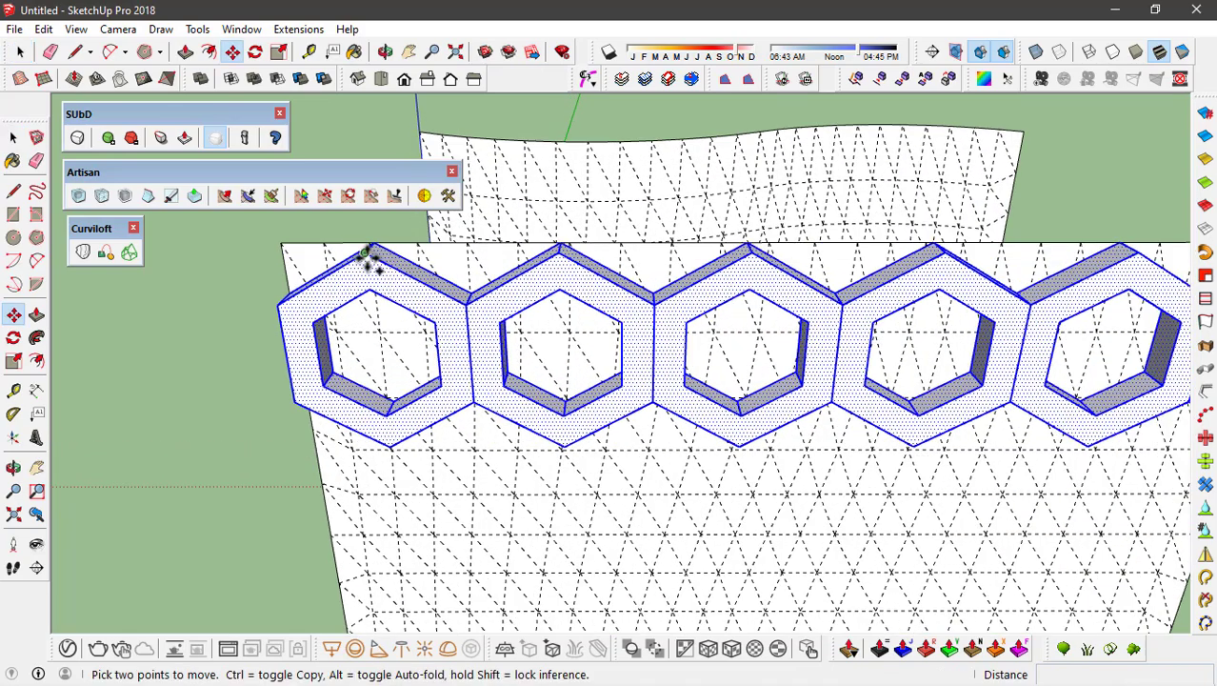
key(ctrl)
click(366, 253)
scroll(474, 402, up, 1)
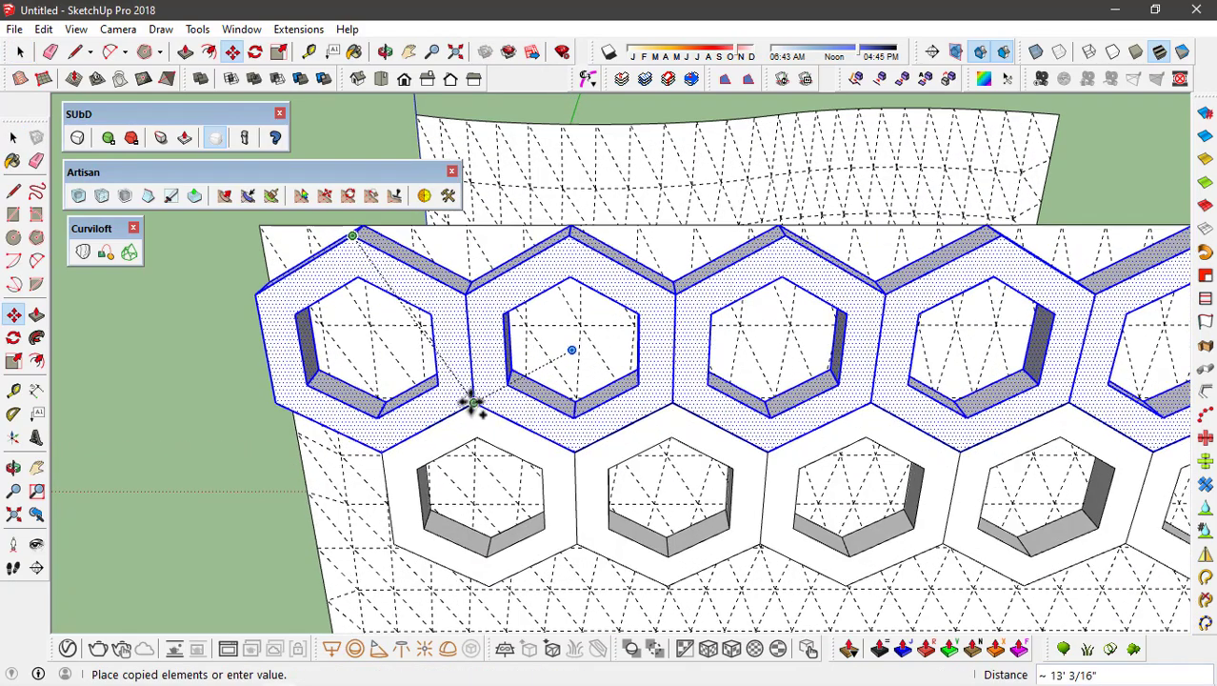
click(473, 408)
scroll(497, 312, down, 1)
scroll(529, 226, down, 2)
mouse_move(530, 226)
middle_down()
mouse_move(603, 305)
mouse_move(490, 257)
middle_up()
scroll(583, 310, up, 3)
scroll(615, 357, down, 3)
Copy both hexagon rows down below the originals to fill the wall
key(space)
drag(479, 215, 1055, 398)
scroll(543, 299, up, 3)
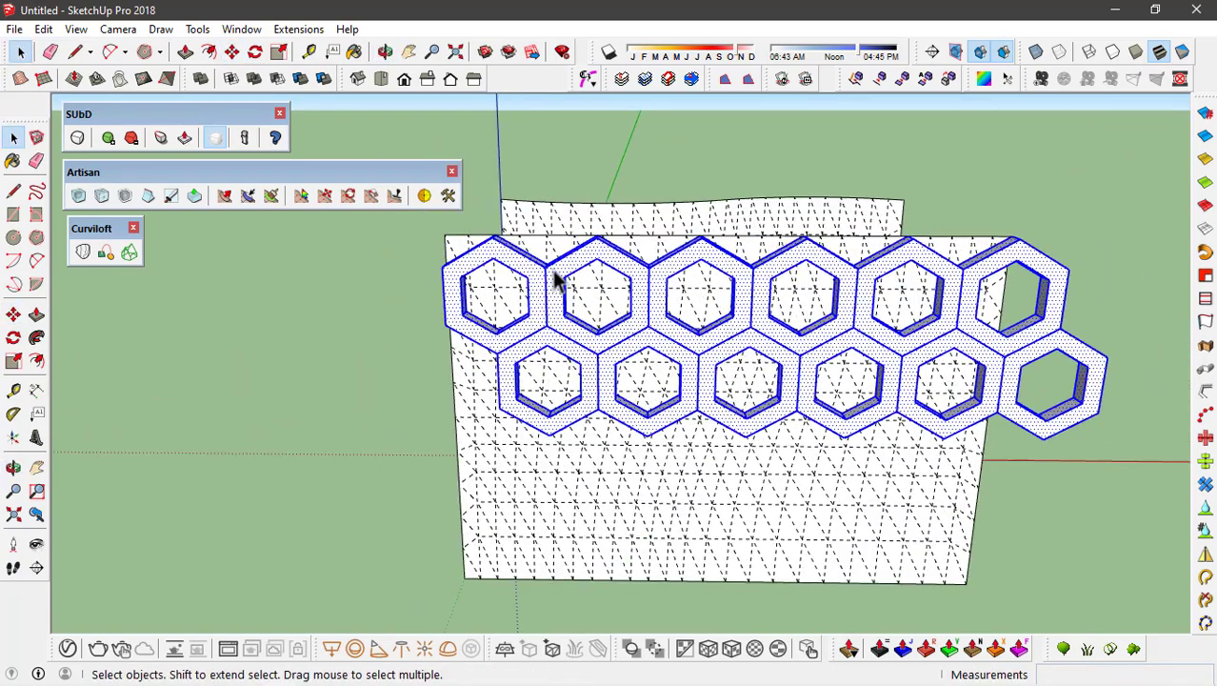
scroll(494, 266, up, 2)
key(m)
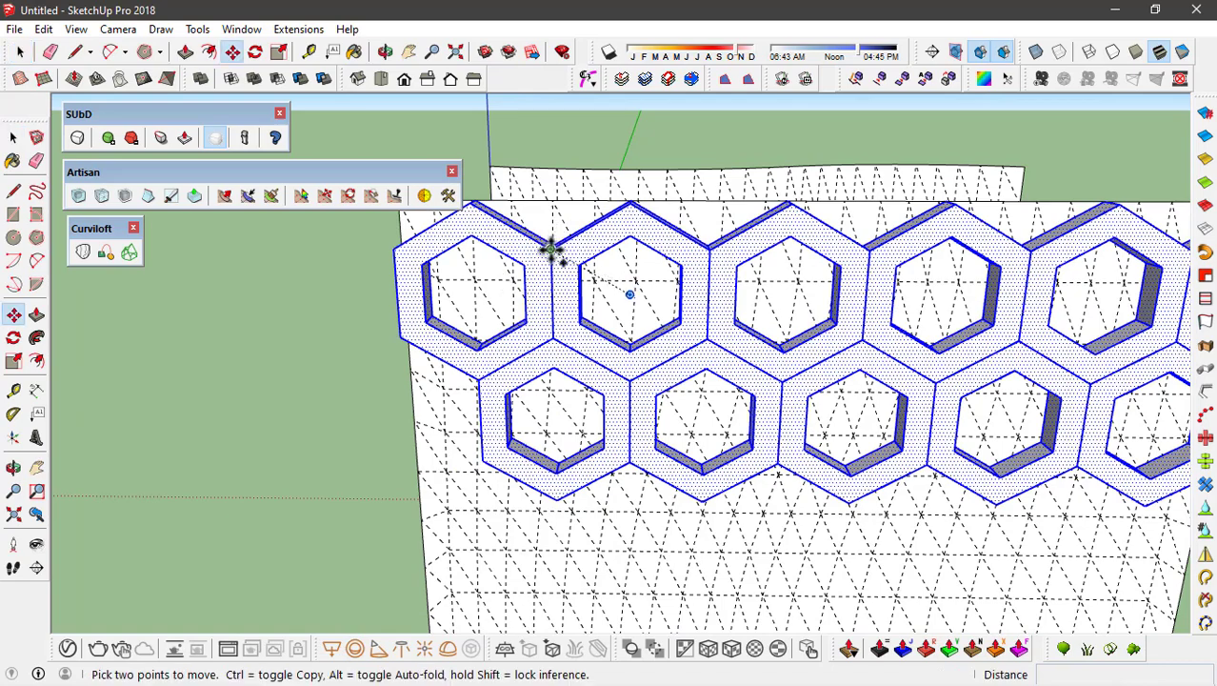
key(ctrl)
click(551, 249)
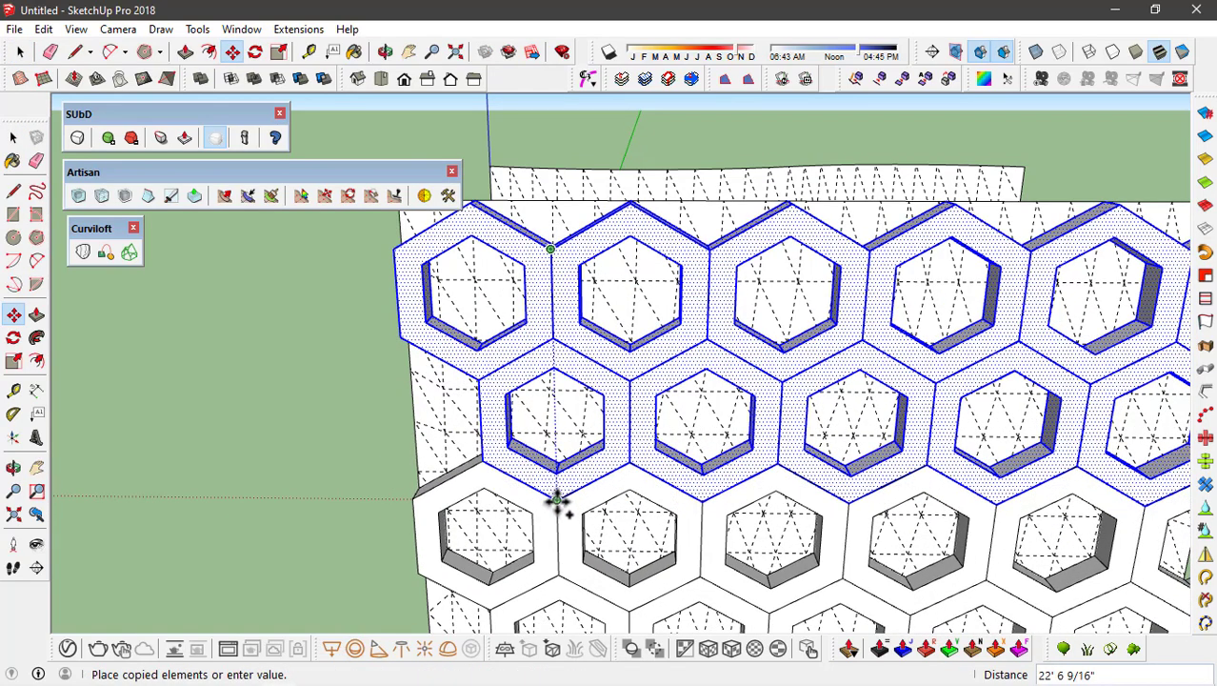
click(557, 500)
scroll(629, 315, down, 5)
middle_drag(629, 315, 848, 340)
scroll(632, 431, up, 4)
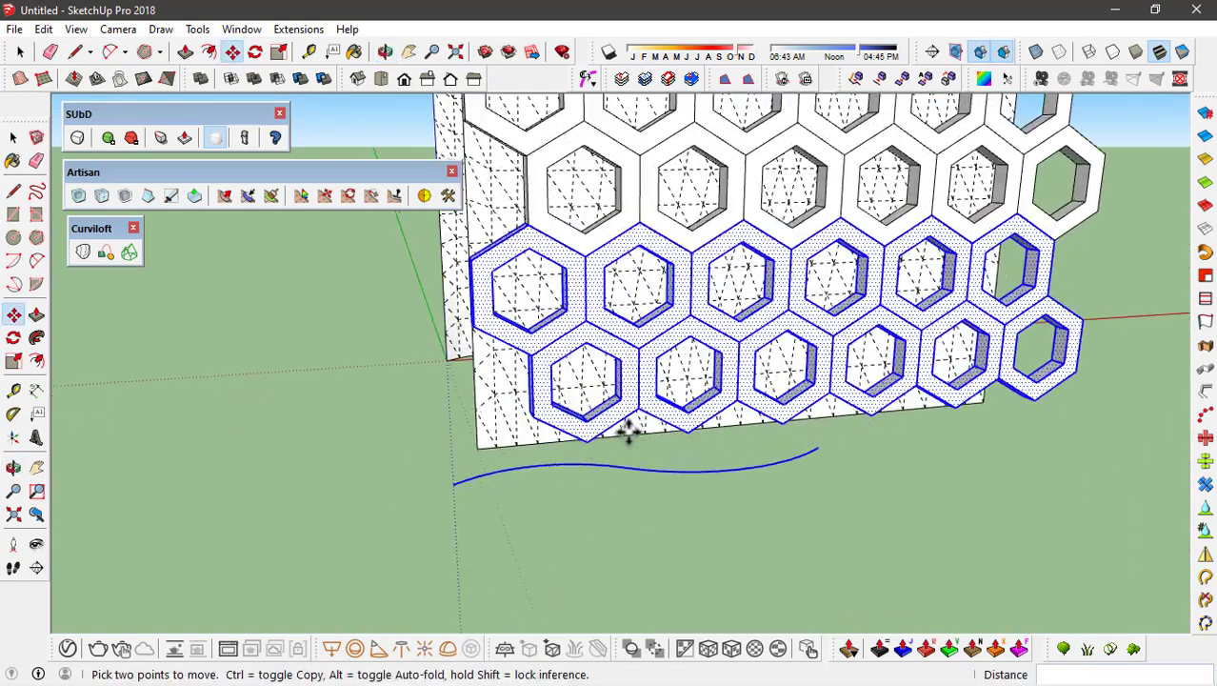
mouse_move(632, 430)
middle_down()
mouse_move(647, 264)
mouse_move(892, 318)
mouse_move(864, 381)
mouse_move(672, 408)
mouse_move(532, 370)
mouse_move(863, 298)
middle_up()
scroll(627, 381, up, 3)
key(space)
scroll(475, 380, down, 3)
scroll(955, 361, up, 2)
click(955, 361)
scroll(828, 455, up, 3)
mouse_move(826, 453)
middle_down()
mouse_move(828, 394)
mouse_move(495, 456)
mouse_move(872, 424)
mouse_move(475, 372)
mouse_move(534, 329)
middle_up()
scroll(872, 424, down, 3)
Draw a vertical line down from the flat wall's corner
scroll(501, 253, up, 4)
scroll(501, 252, up, 2)
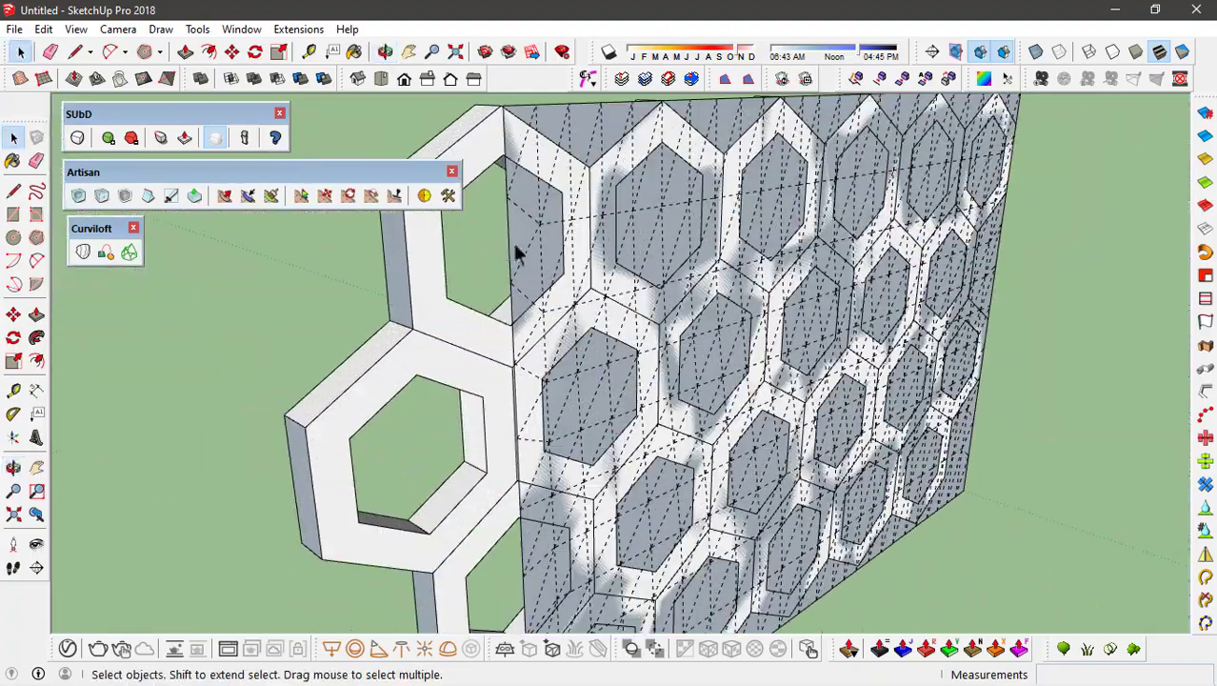
scroll(517, 244, down, 3)
scroll(545, 151, up, 2)
middle_drag(544, 150, 498, 179)
scroll(498, 179, up, 2)
scroll(503, 188, up, 2)
scroll(503, 189, up, 2)
key(l)
scroll(568, 200, up, 1)
click(568, 200)
scroll(566, 200, down, 2)
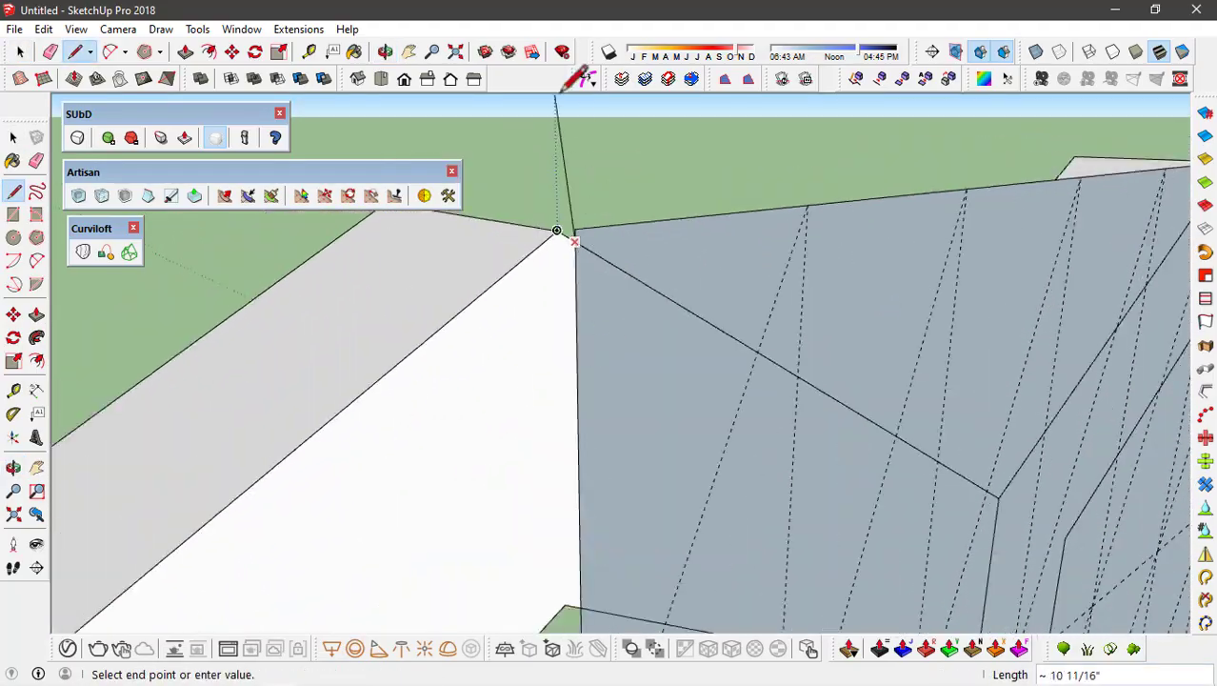
scroll(558, 85, down, 1)
middle_drag(558, 86, 566, 379)
scroll(559, 128, down, 3)
Select the honeycomb wall group
key(space)
scroll(577, 499, up, 2)
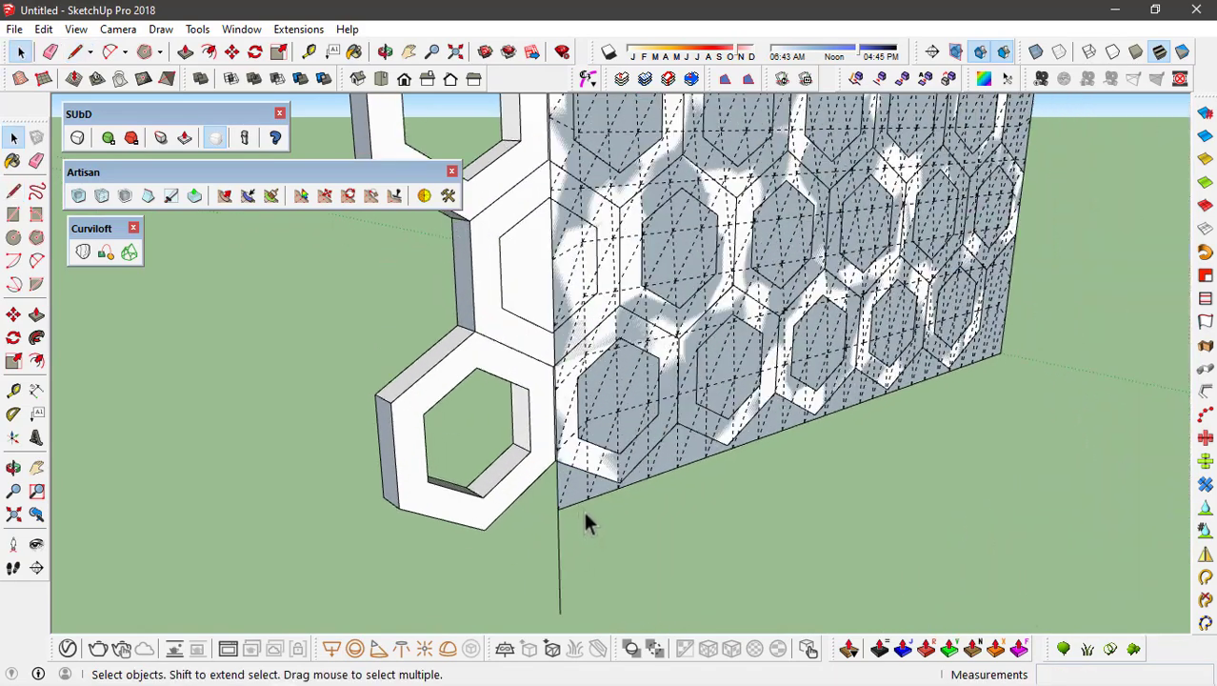
click(577, 497)
scroll(705, 476, down, 2)
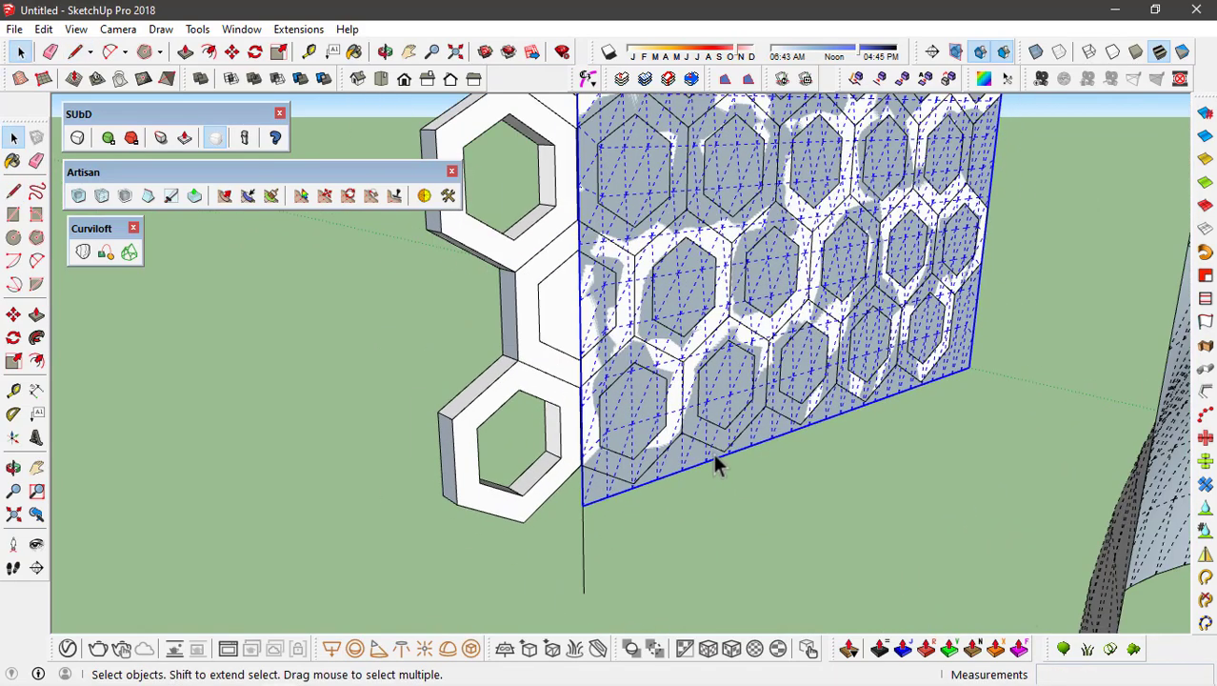
middle_drag(714, 462, 714, 462)
Dismiss the wall group's context menu and turn off Hidden Geometry in the View menu
right_click(624, 480)
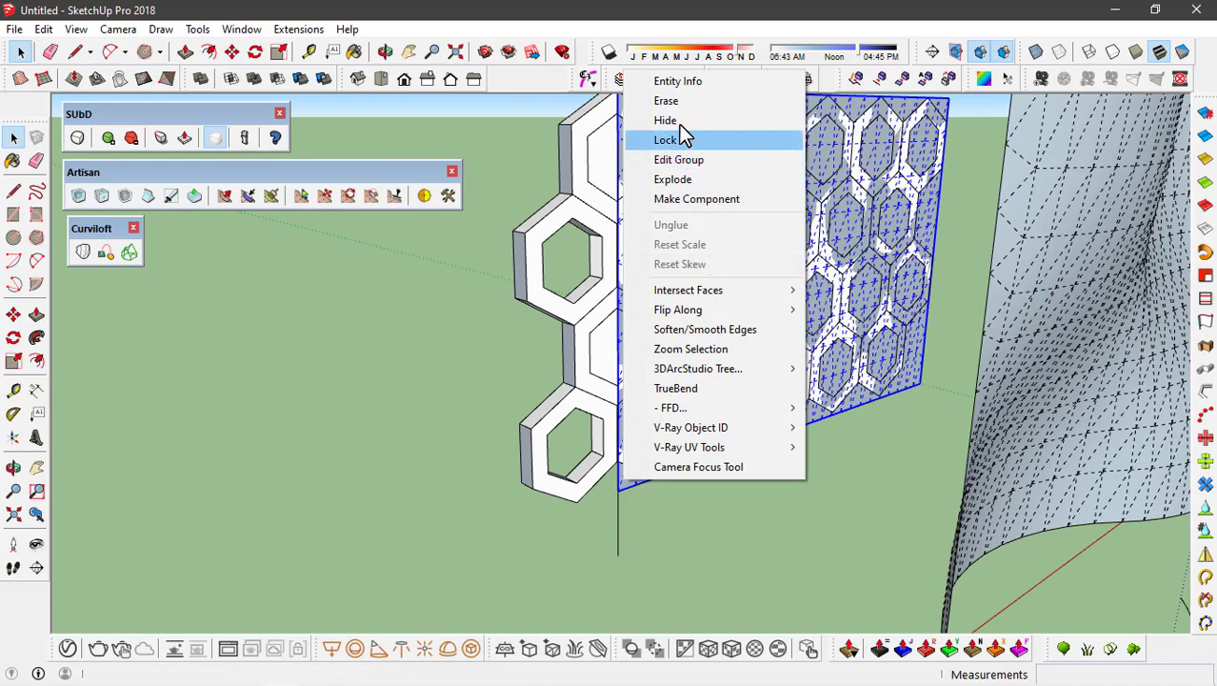
key(Escape)
scroll(629, 129, up, 3)
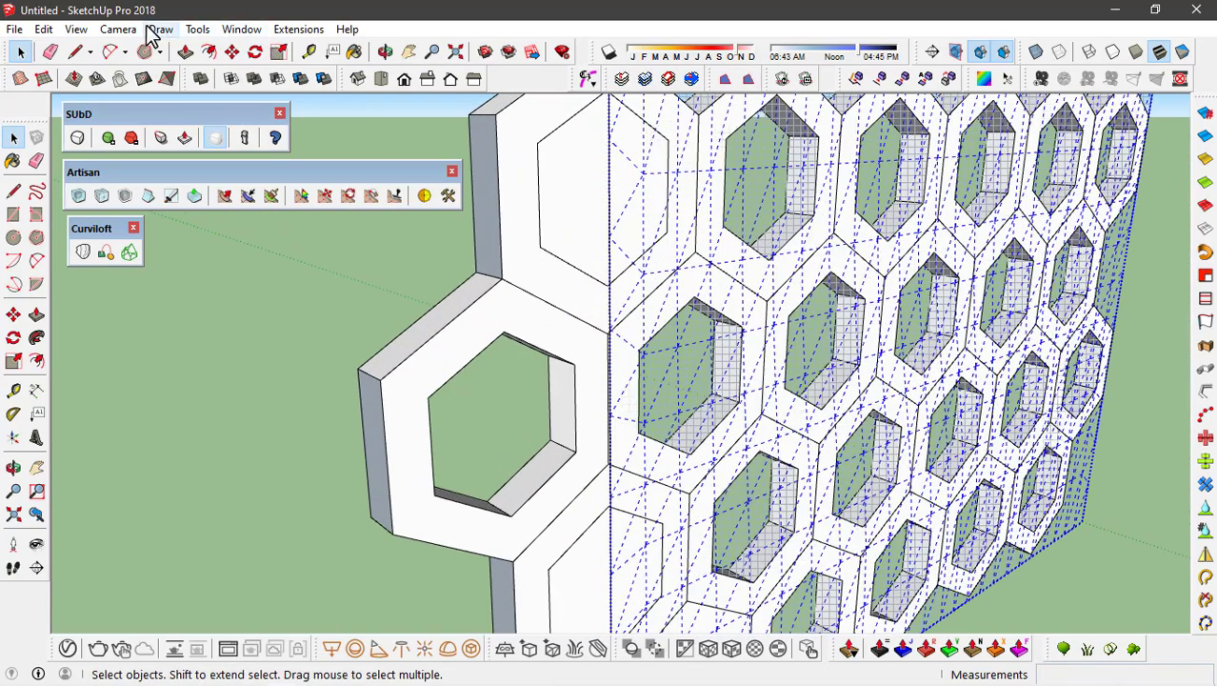
click(76, 30)
click(82, 99)
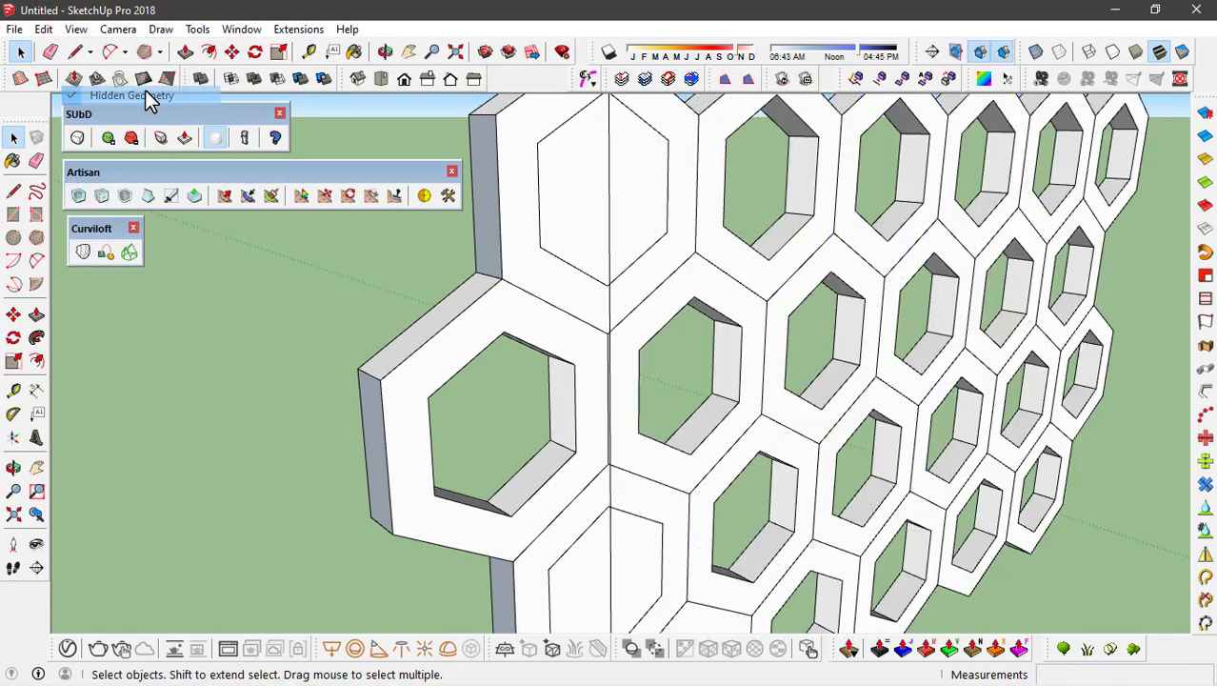
scroll(667, 277, up, 1)
Delete the face filling the upper-left hexagon cell, then select another leftover face
click(590, 234)
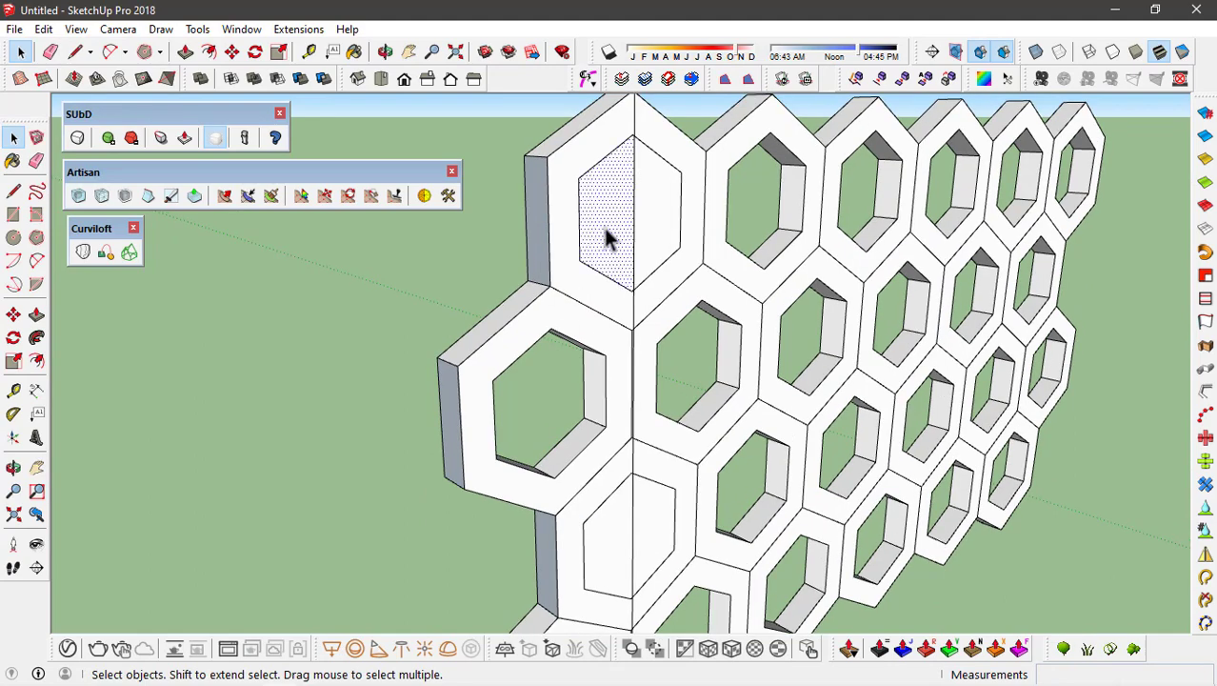
key(Delete)
middle_drag(657, 239, 603, 233)
scroll(565, 429, up, 2)
click(610, 436)
scroll(484, 271, down, 3)
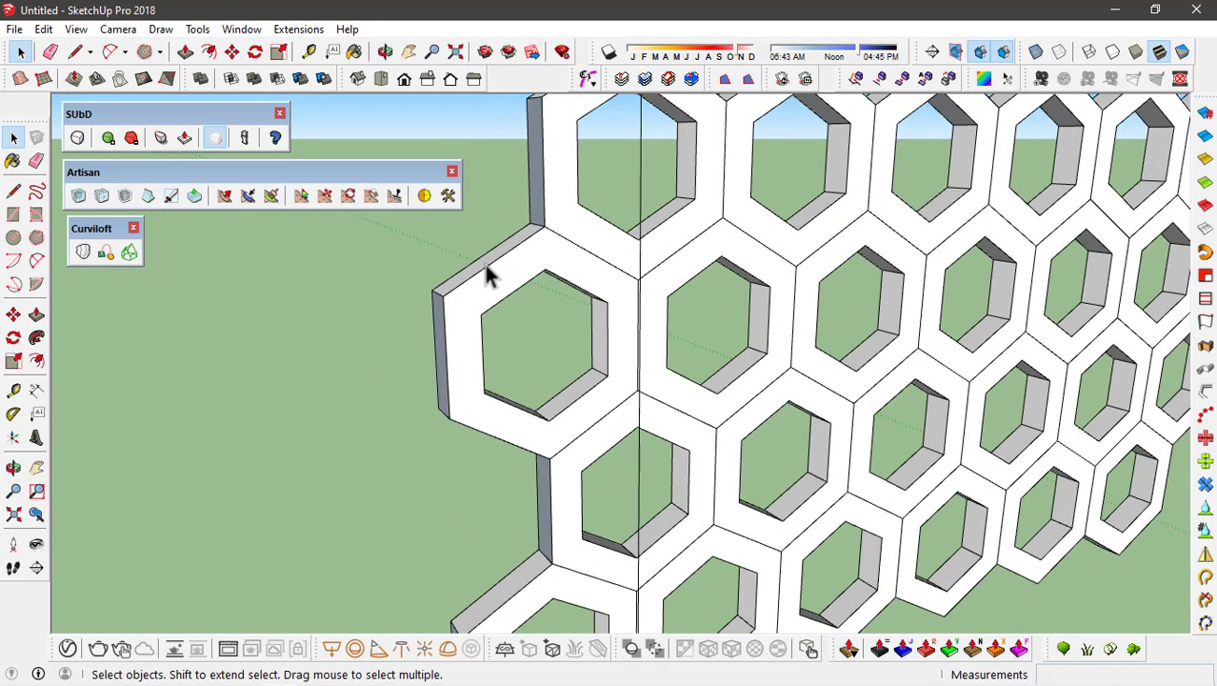
mouse_move(484, 272)
middle_down()
mouse_move(571, 271)
mouse_move(525, 266)
middle_up()
scroll(537, 162, up, 3)
middle_drag(536, 162, 609, 181)
Push/pull one hexagon ring face out to match the other rings
scroll(641, 169, up, 2)
key(p)
scroll(636, 212, up, 2)
click(628, 211)
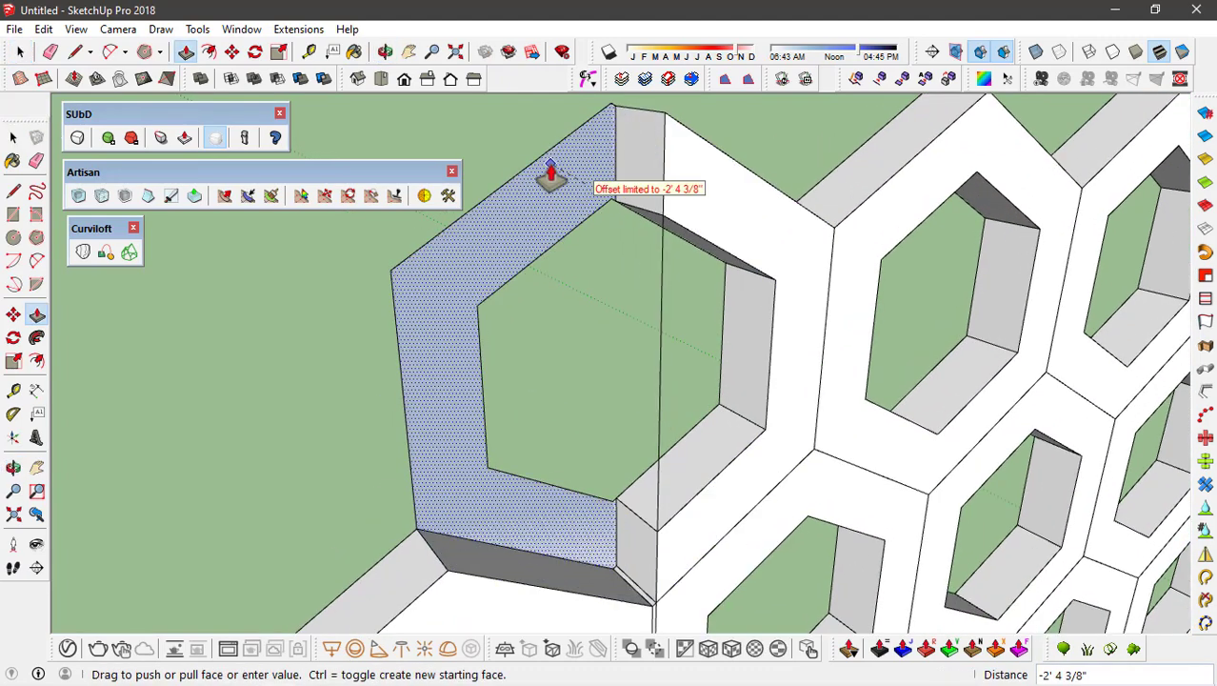
click(542, 179)
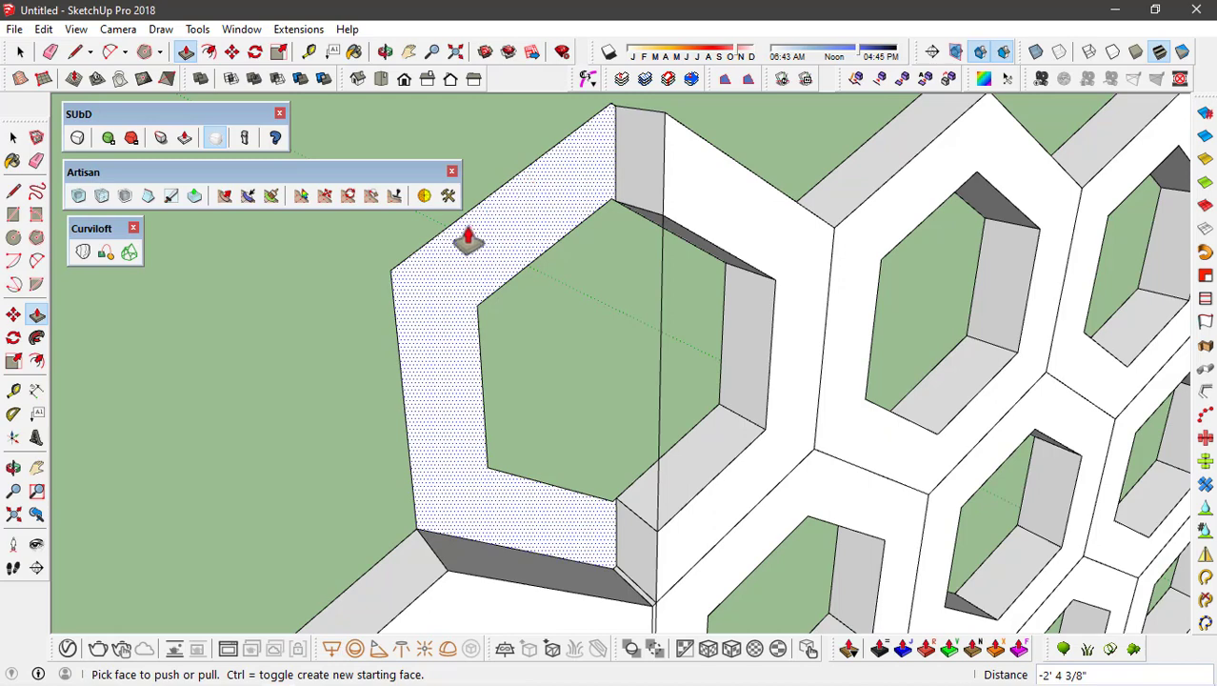
Erase the outer frame edges along the top and left of the hex panel
key(e)
drag(417, 250, 388, 332)
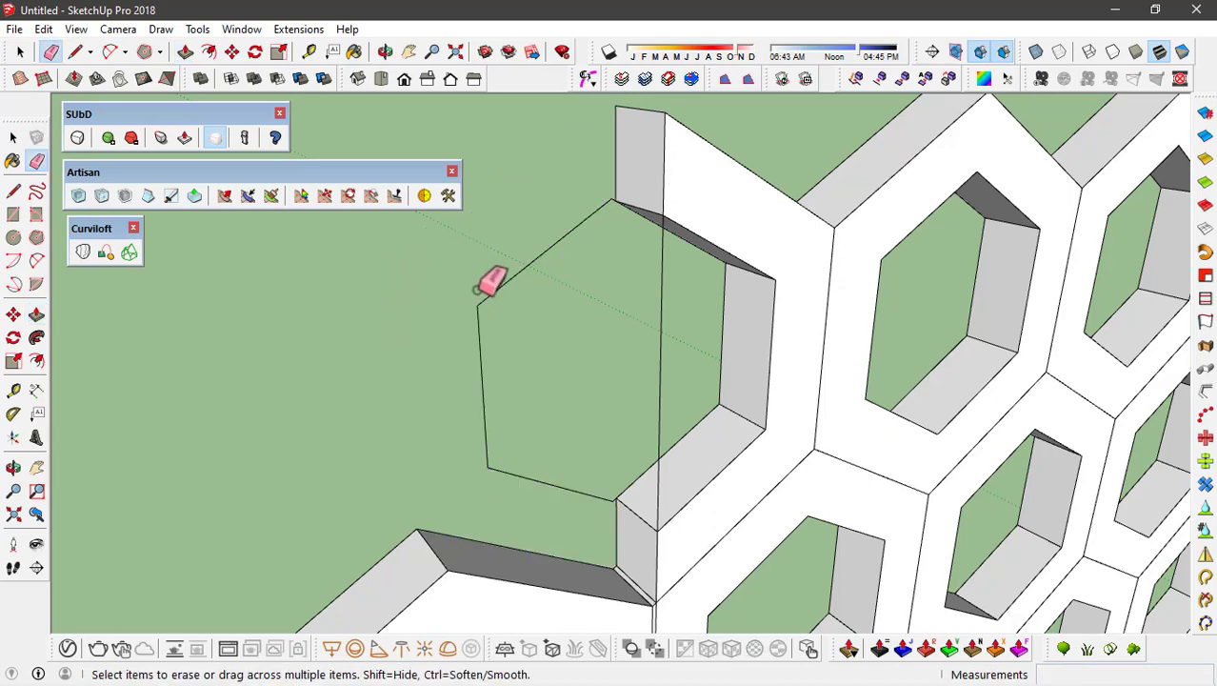
scroll(619, 233, down, 3)
scroll(653, 286, down, 1)
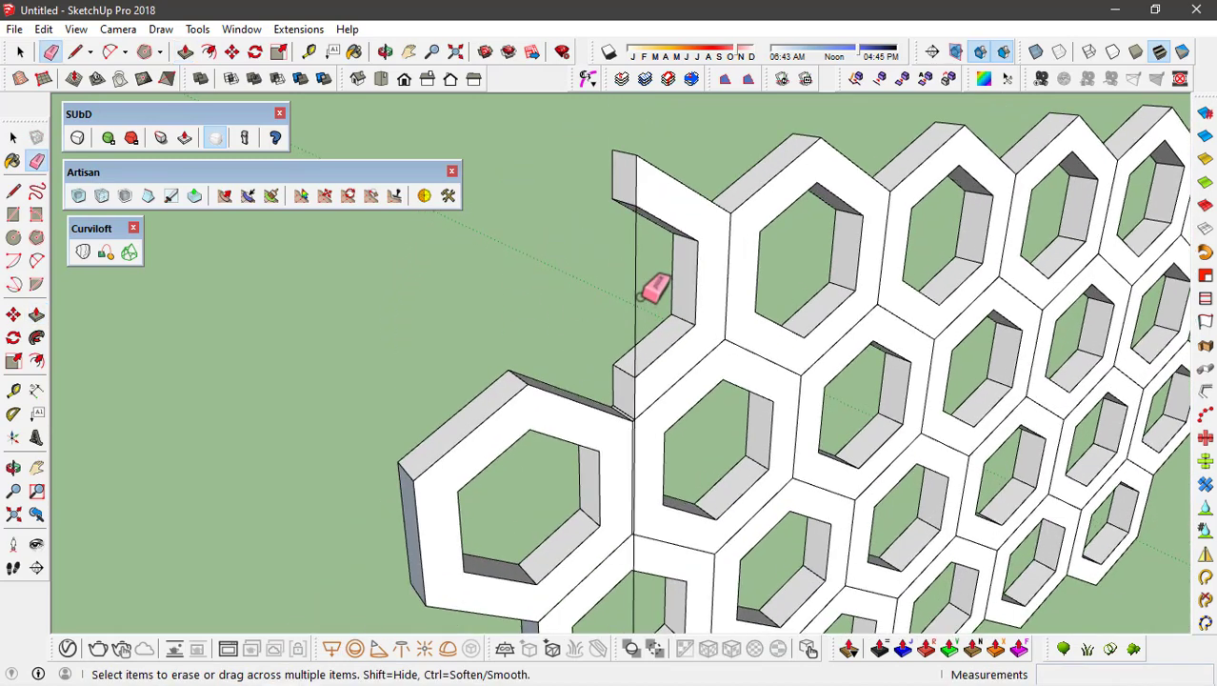
scroll(575, 434, up, 4)
scroll(562, 440, up, 3)
scroll(704, 399, down, 1)
scroll(641, 373, down, 1)
scroll(649, 321, down, 1)
scroll(571, 329, down, 3)
Push the left partial hex ring face and its thin edge face back
key(p)
click(528, 329)
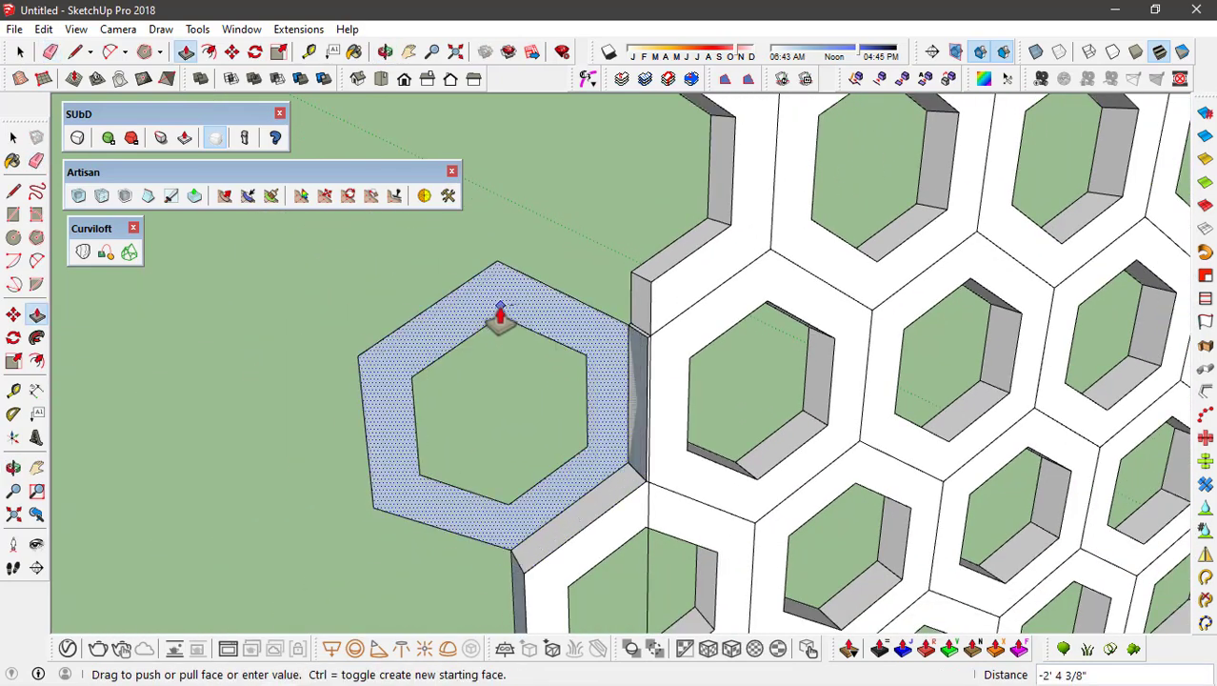
click(455, 305)
scroll(615, 381, up, 1)
scroll(674, 271, up, 2)
scroll(676, 356, up, 2)
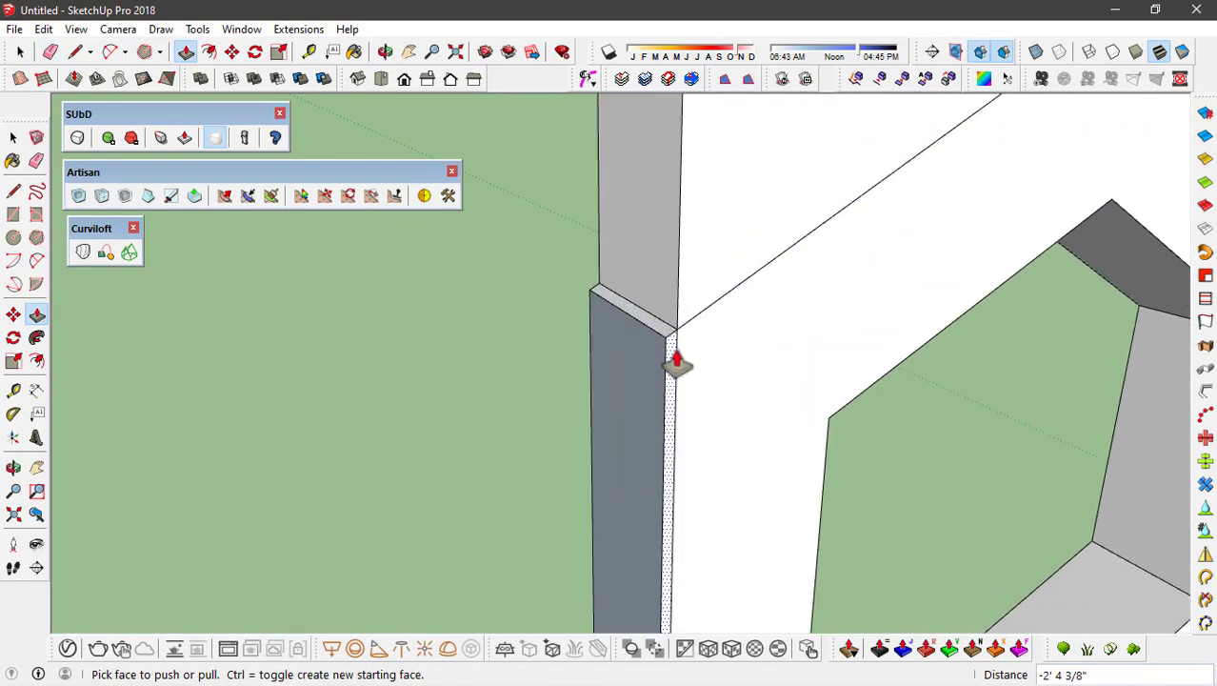
scroll(675, 376, up, 1)
click(674, 377)
click(571, 307)
Push the left hex ring face back a second time
scroll(589, 163, down, 2)
scroll(590, 169, down, 3)
scroll(541, 347, down, 3)
scroll(549, 402, up, 2)
click(548, 402)
click(487, 308)
scroll(536, 258, down, 2)
scroll(534, 262, up, 2)
Erase the outer edge of the left partial hex ring
key(e)
click(440, 419)
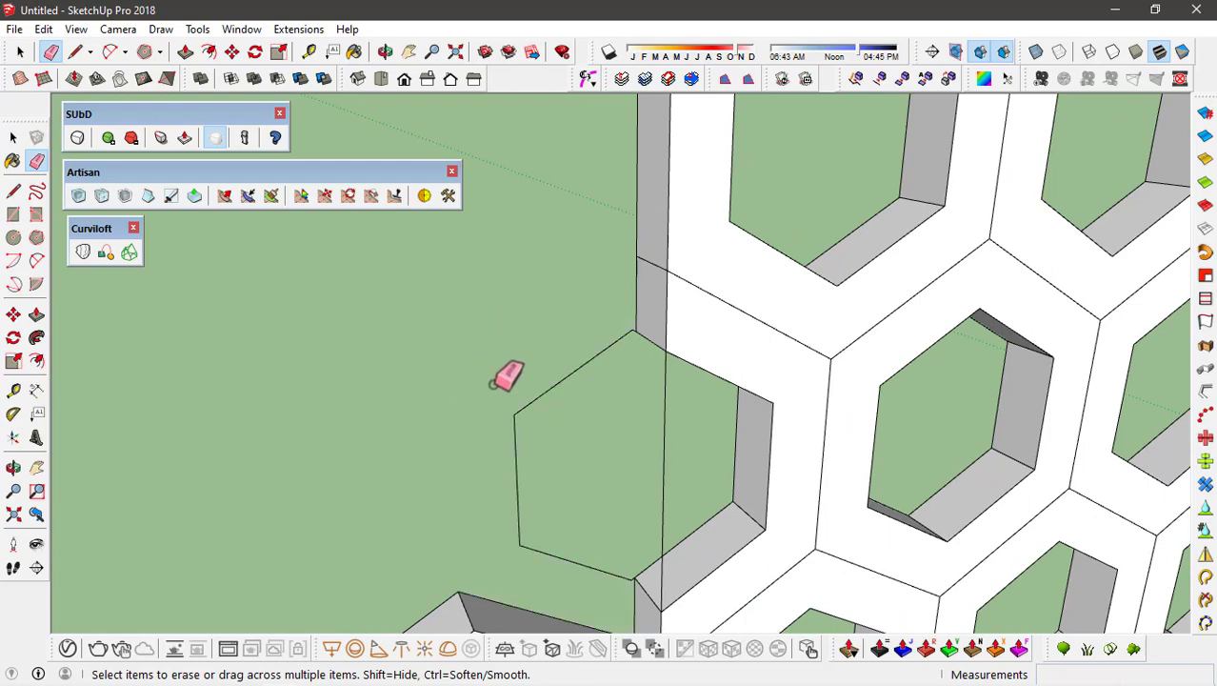
scroll(609, 264, down, 2)
scroll(593, 416, up, 1)
scroll(558, 490, up, 1)
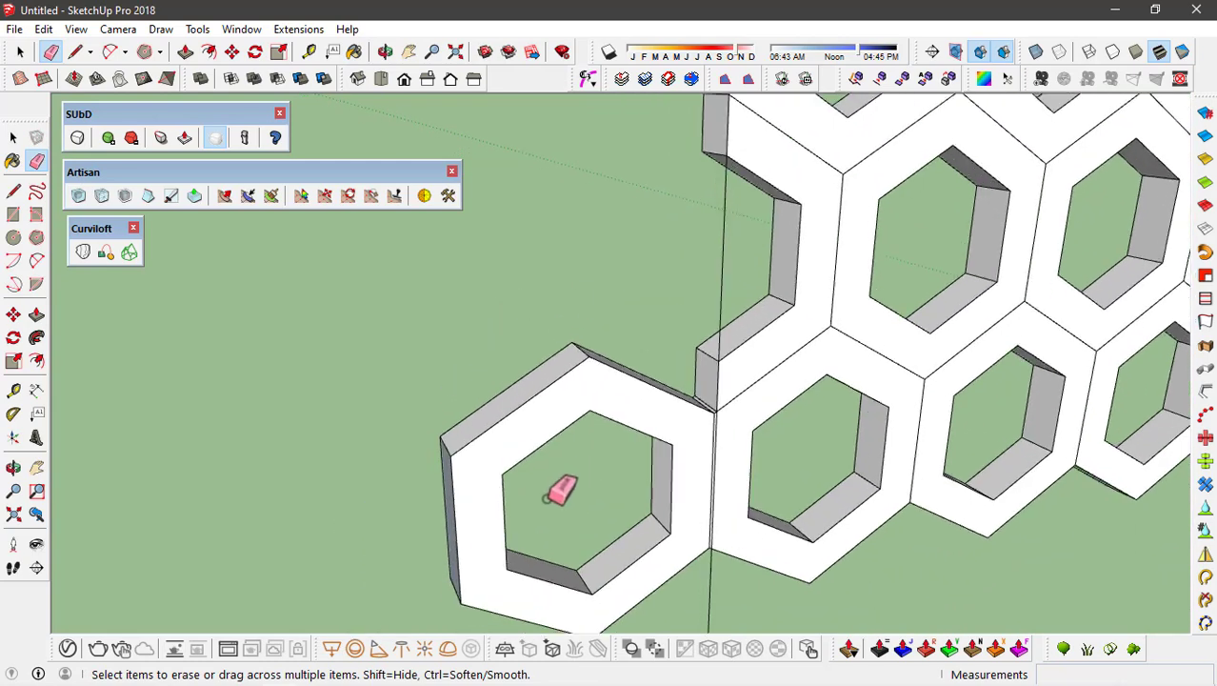
scroll(619, 400, up, 2)
Push the left partial hex ring and the thin corner wall face away
key(p)
click(603, 388)
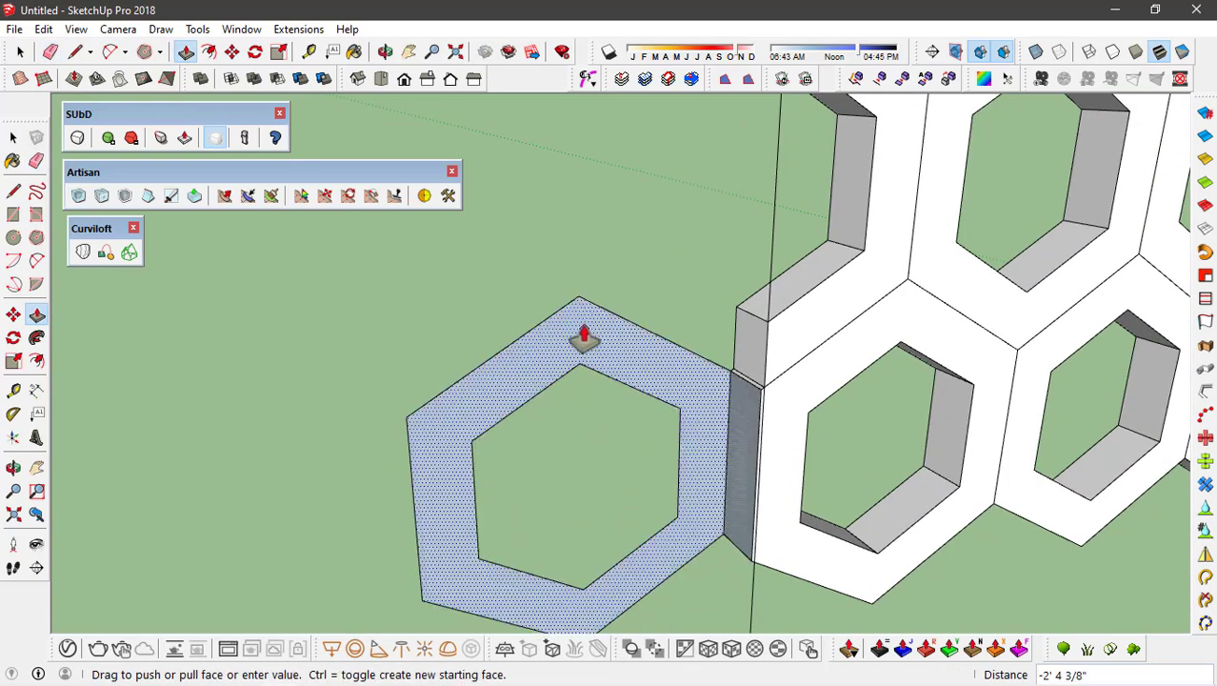
click(568, 313)
scroll(806, 390, up, 2)
scroll(728, 396, up, 3)
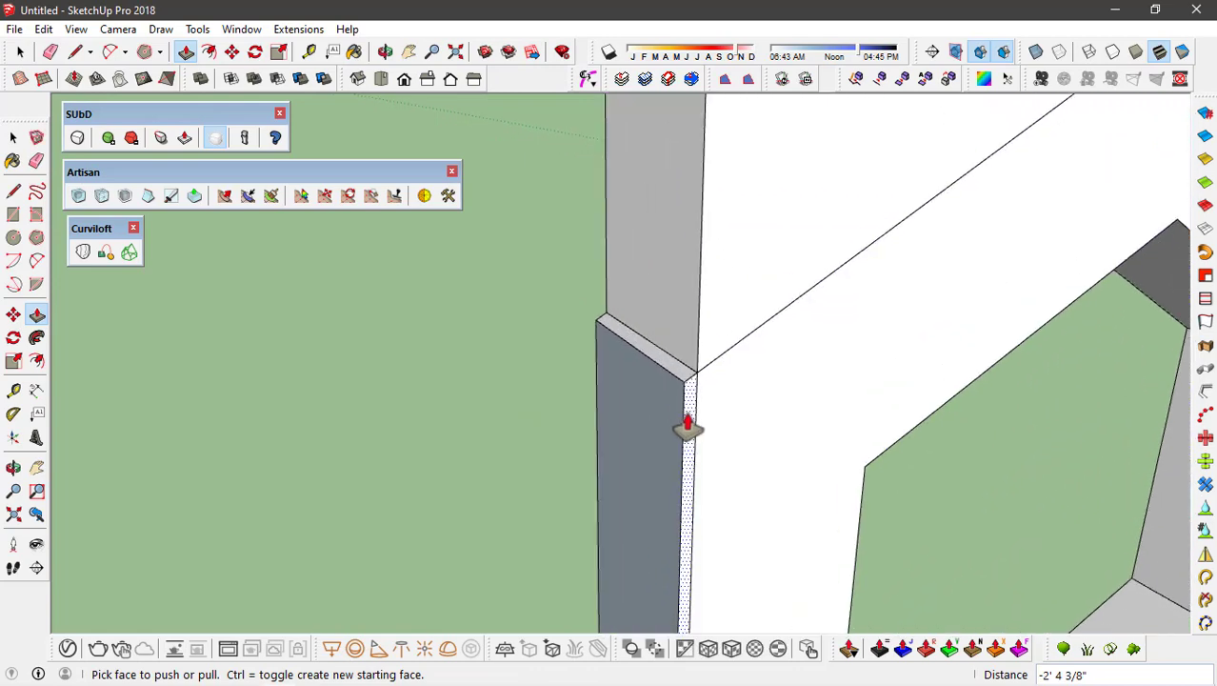
click(685, 419)
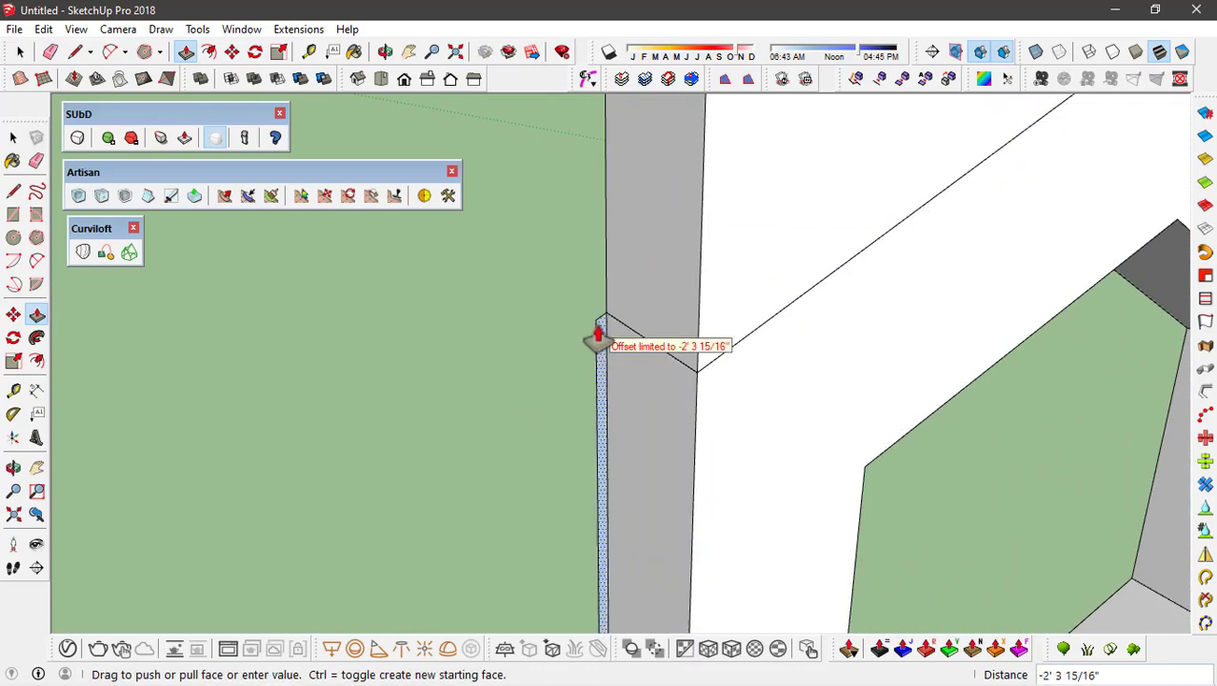
click(598, 338)
Orbit around the hex wall to check the trimmed honeycomb from the front
key(space)
mouse_move(505, 340)
middle_down()
mouse_move(761, 348)
mouse_move(696, 379)
mouse_move(972, 400)
mouse_move(749, 412)
mouse_move(918, 409)
mouse_move(797, 486)
middle_up()
key(e)
mouse_move(667, 486)
middle_down()
mouse_move(996, 395)
mouse_move(761, 383)
mouse_move(652, 185)
mouse_move(712, 264)
mouse_move(657, 286)
middle_up()
mouse_move(969, 381)
middle_down()
mouse_move(653, 372)
mouse_move(579, 345)
mouse_move(752, 359)
mouse_move(735, 370)
mouse_move(876, 356)
mouse_move(658, 280)
mouse_move(770, 329)
mouse_move(661, 316)
middle_up()
Triple-click the hex wall and Make Group so all its geometry becomes one group
key(space)
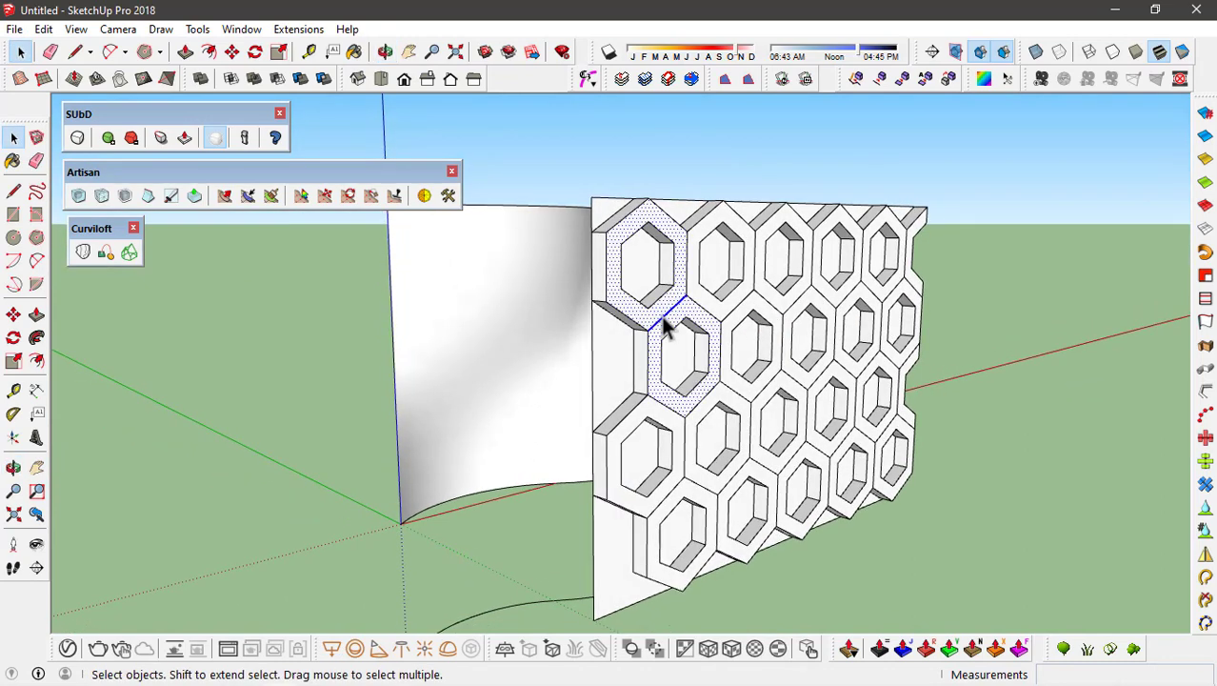
triple_click(664, 323)
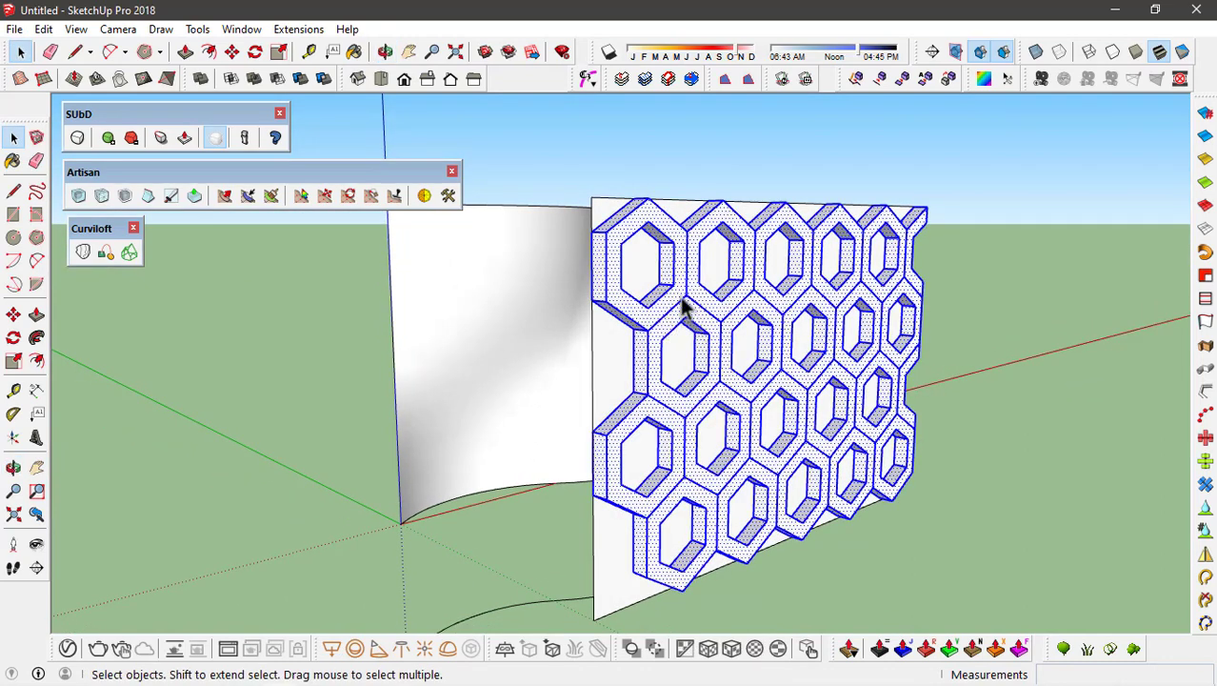
right_click(682, 305)
click(714, 396)
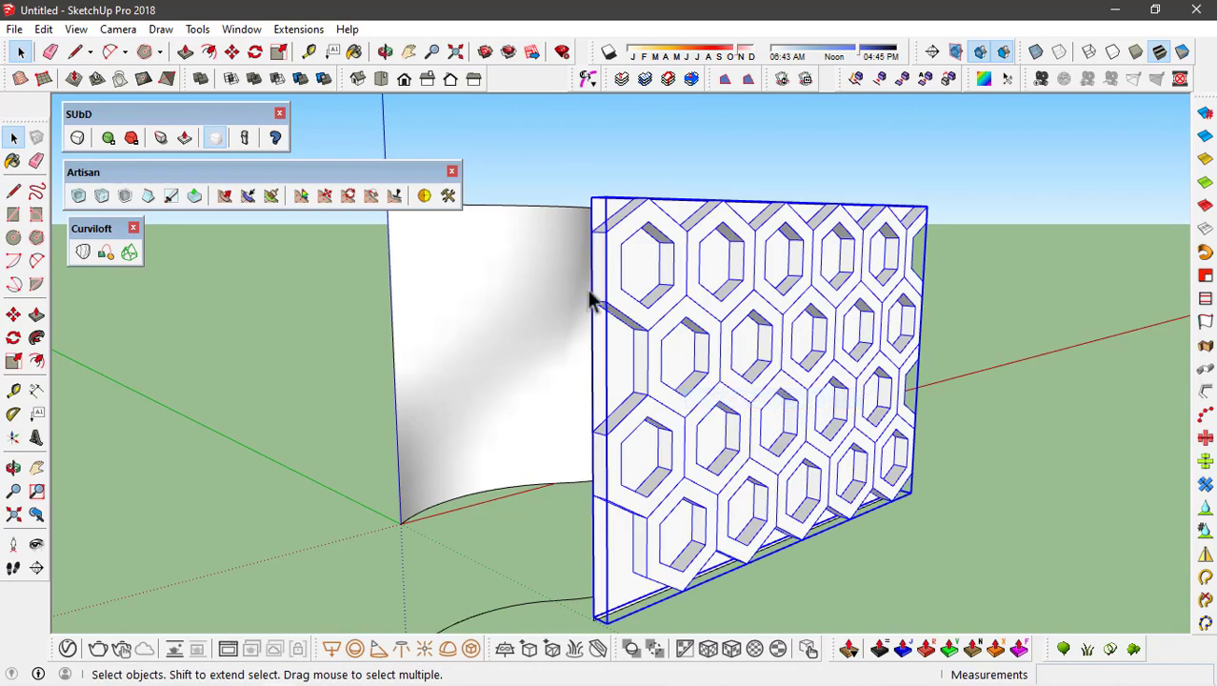
mouse_move(591, 288)
middle_down()
mouse_move(799, 299)
mouse_move(579, 305)
mouse_move(440, 84)
middle_up()
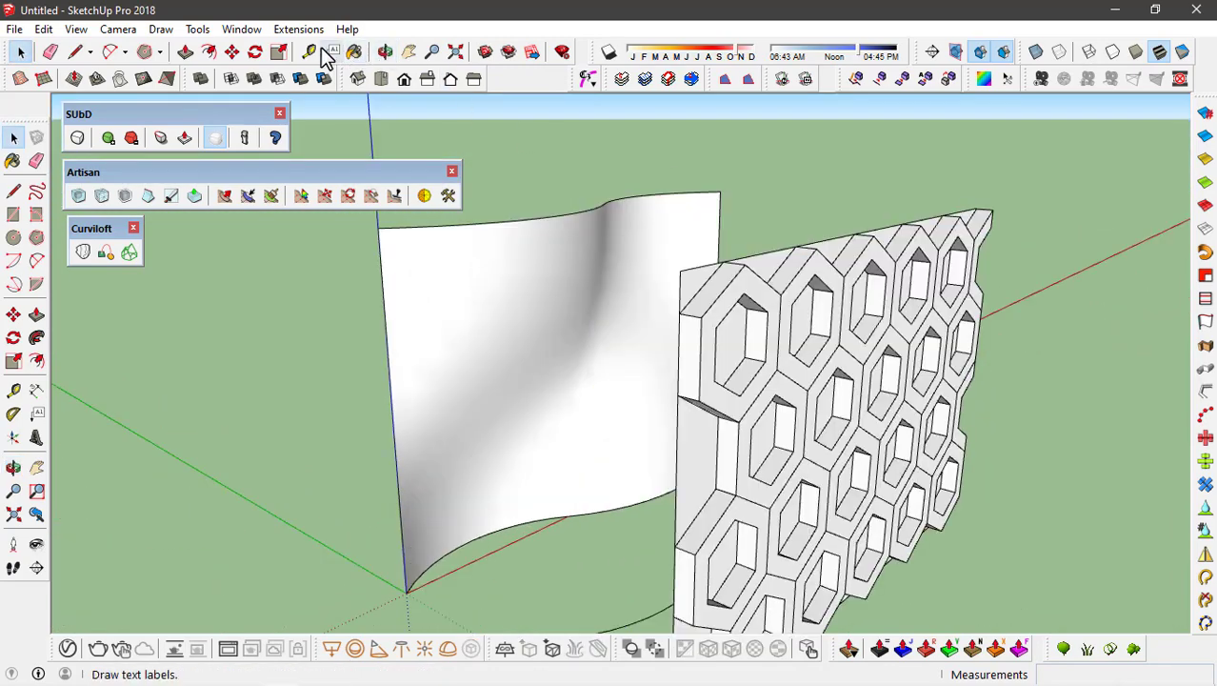
middle_drag(777, 324, 862, 307)
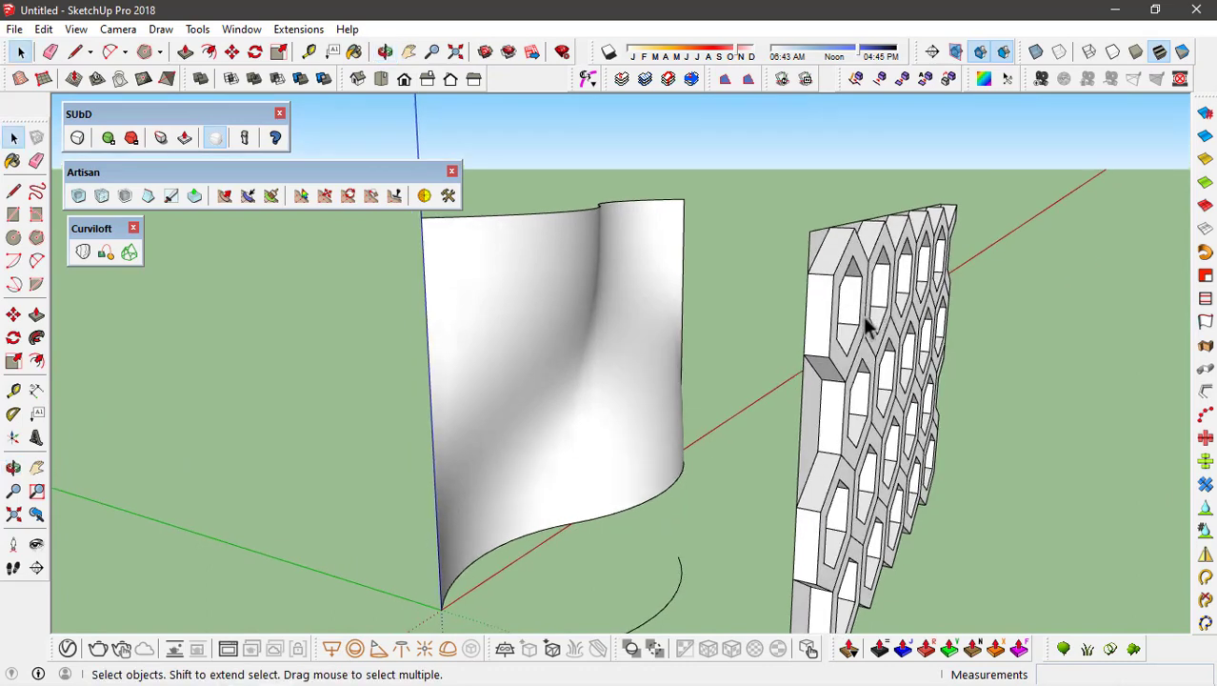
click(831, 374)
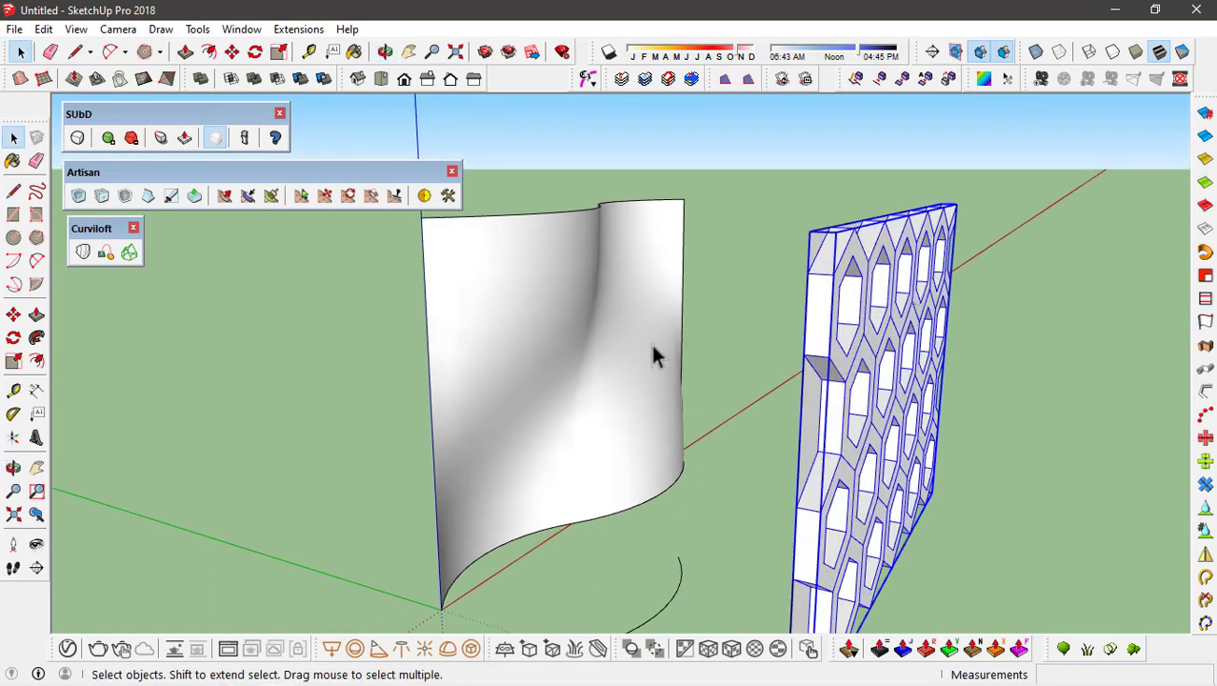
mouse_move(665, 400)
middle_down()
mouse_move(747, 324)
mouse_move(508, 283)
middle_up()
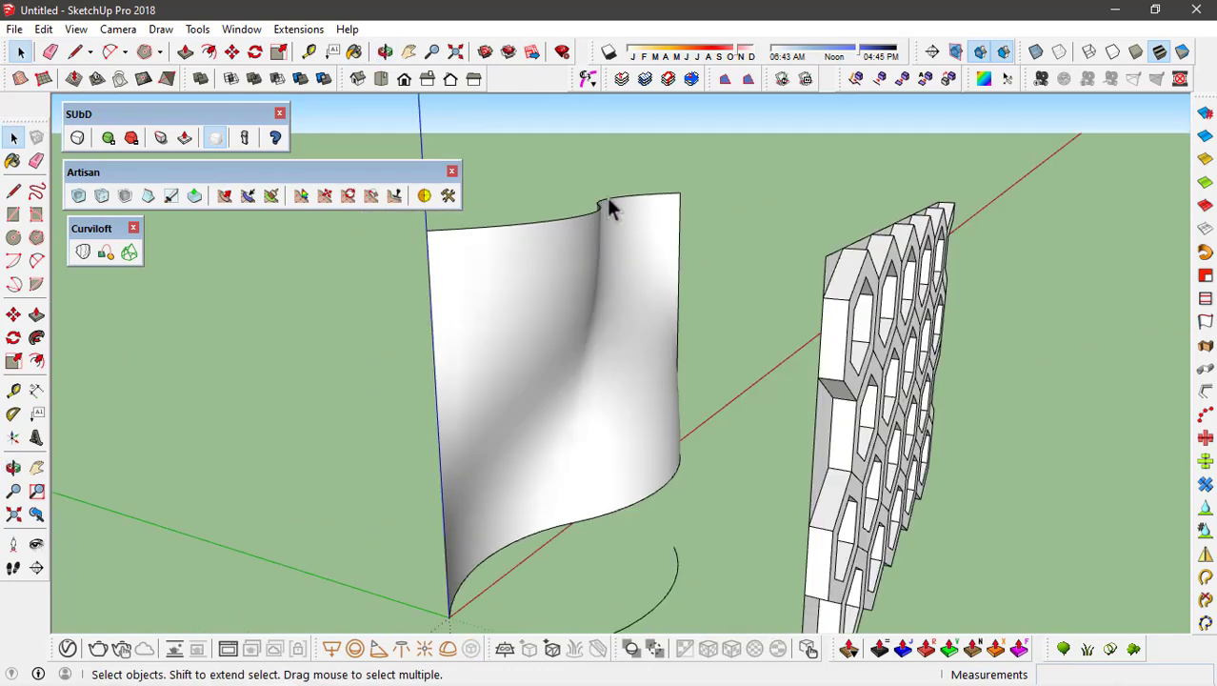
Start a line at the hex panel's top corner, orbiting to reach the curved surface's corner
scroll(718, 217, up, 2)
key(l)
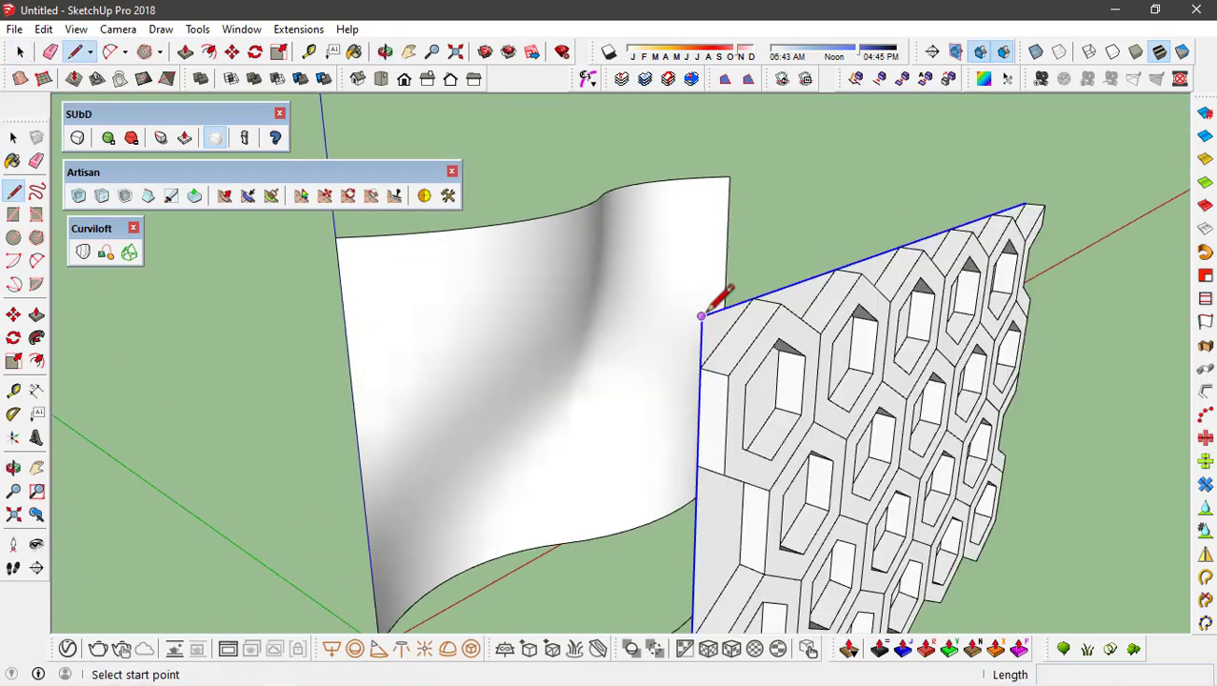
click(702, 315)
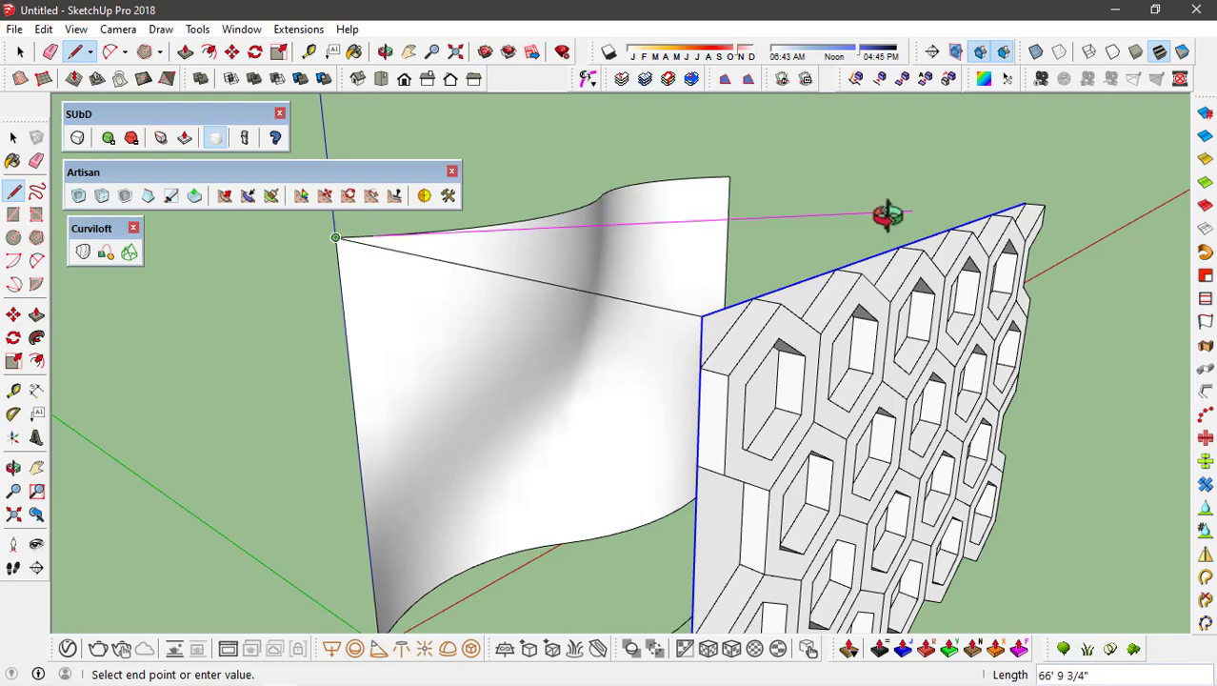
mouse_move(843, 222)
middle_down()
mouse_move(375, 258)
mouse_move(706, 337)
middle_up()
key(Escape)
scroll(535, 381, up, 3)
scroll(483, 460, up, 3)
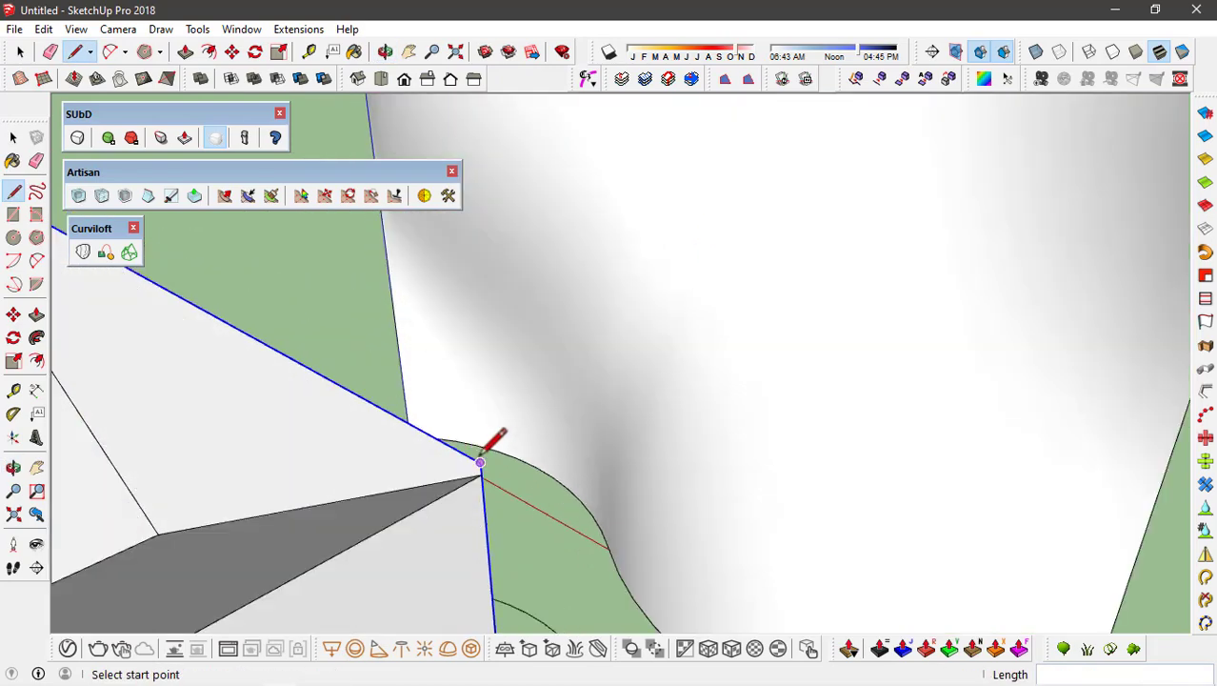
scroll(482, 459, down, 3)
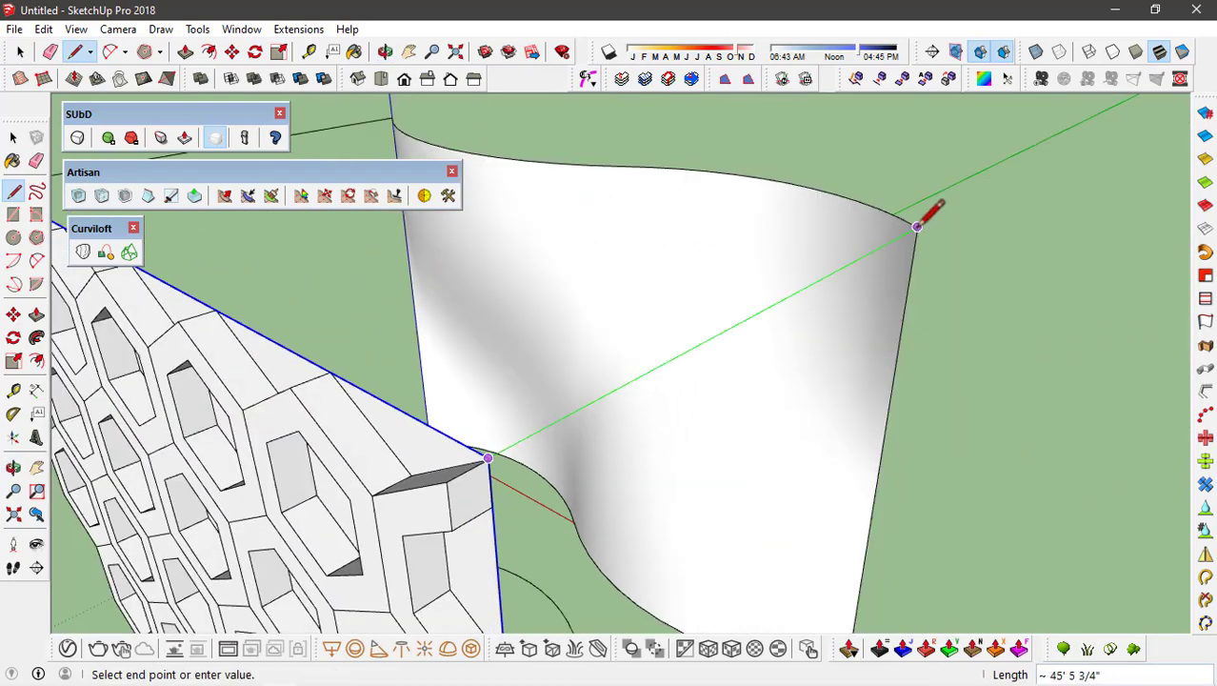
scroll(916, 227, down, 5)
middle_drag(875, 294, 672, 306)
key(space)
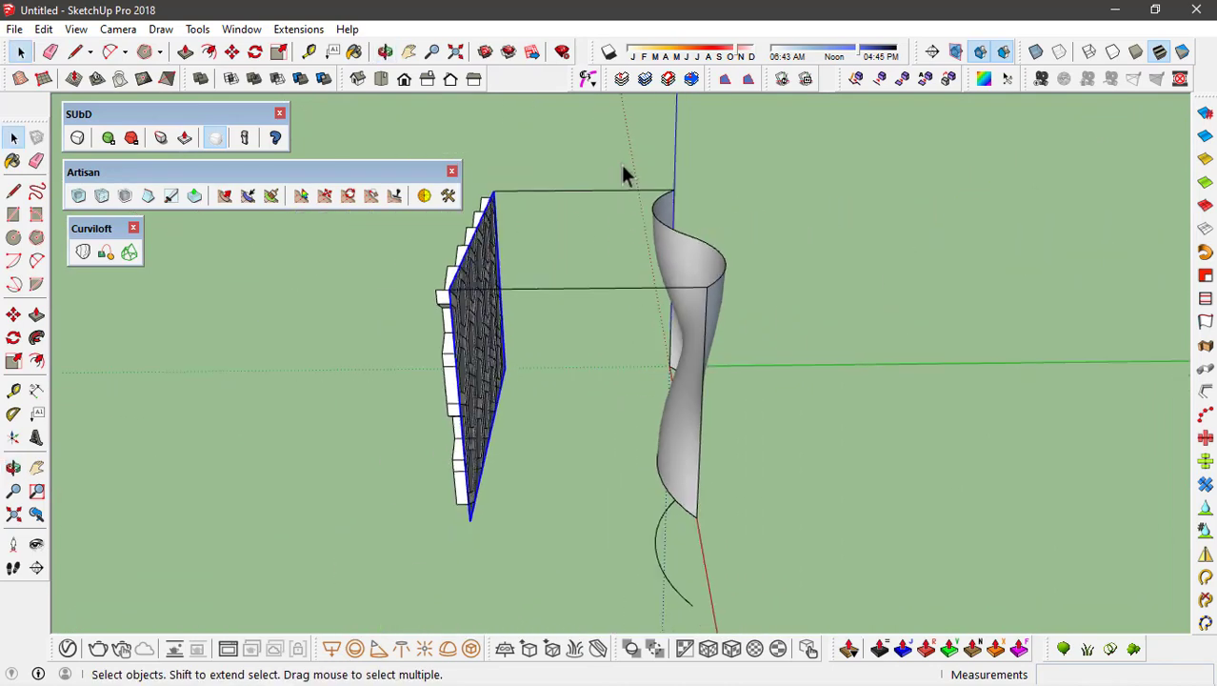
Select both connecting lines and the curved surface
click(539, 371)
middle_drag(539, 371, 636, 289)
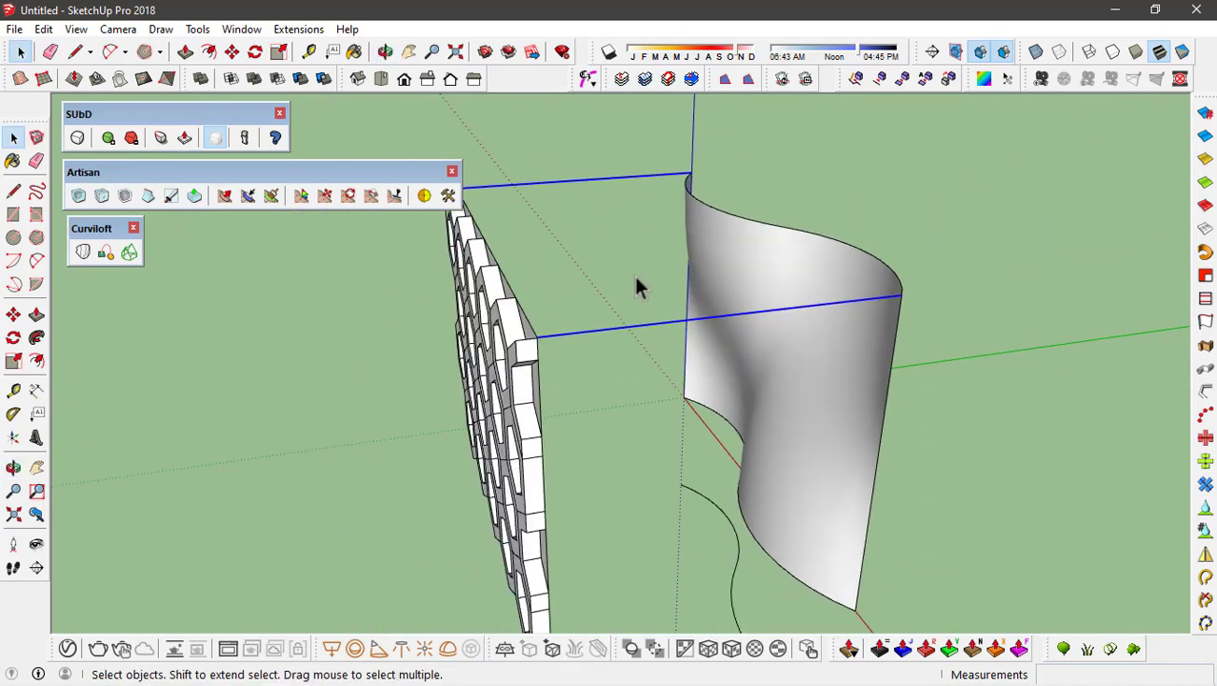
click(637, 373)
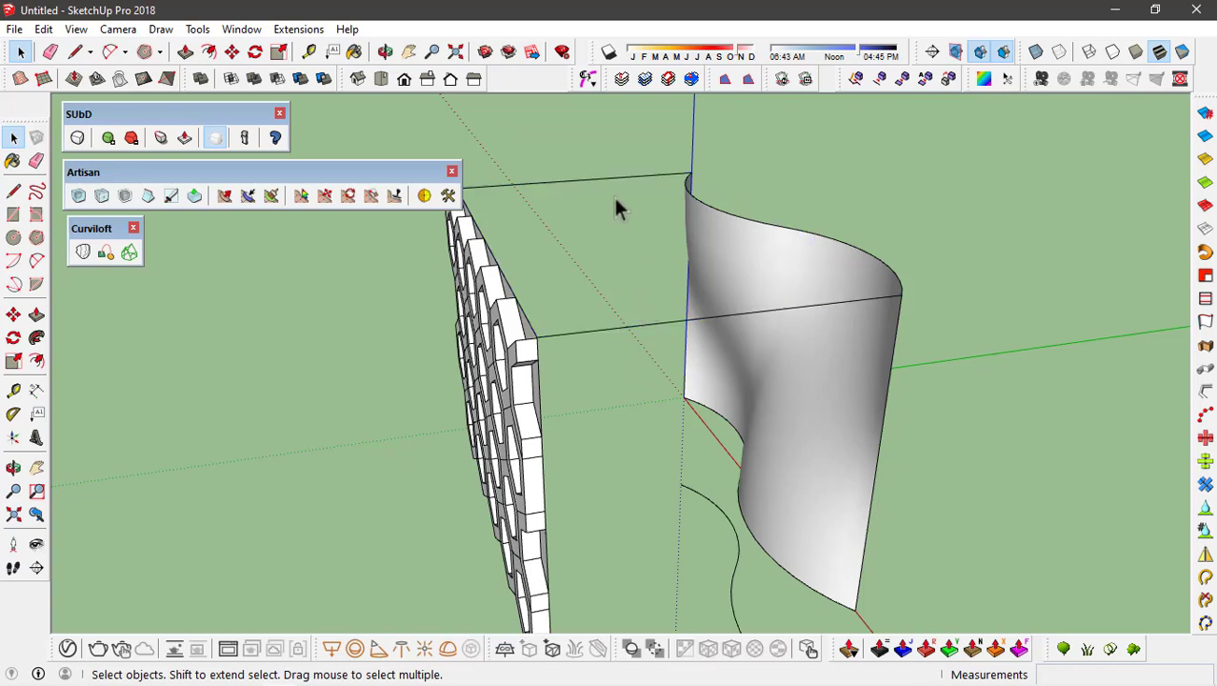
click(601, 181)
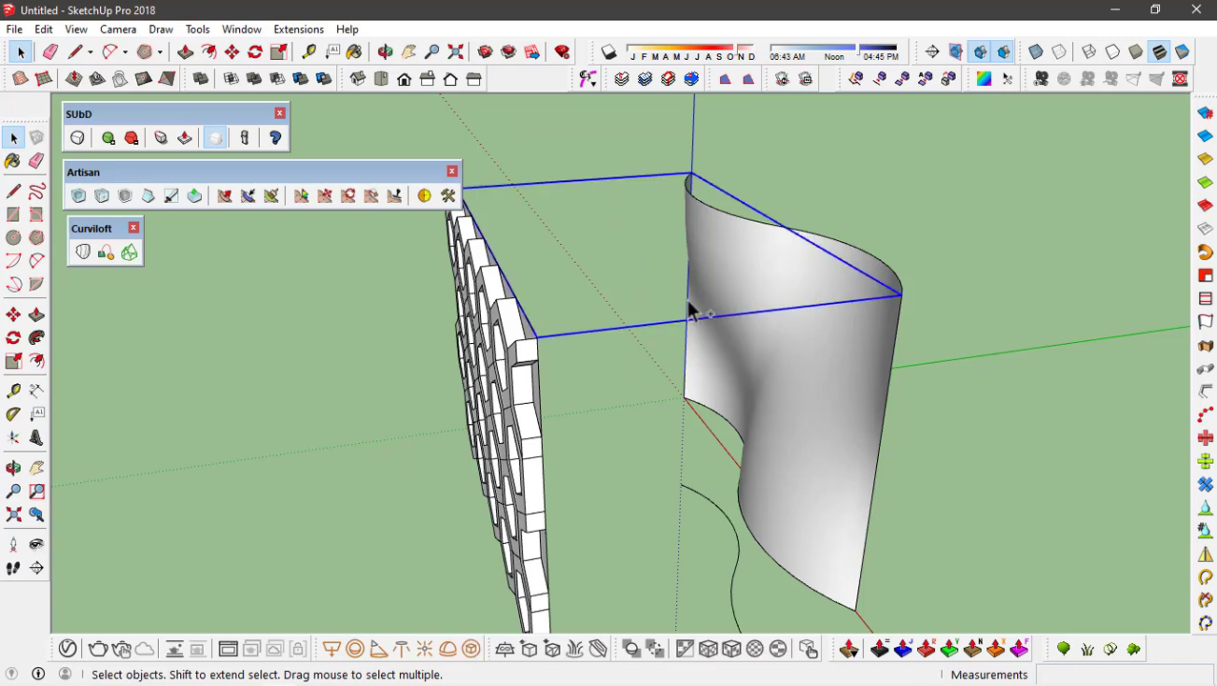
click(629, 266)
click(562, 218)
shift+click(738, 253)
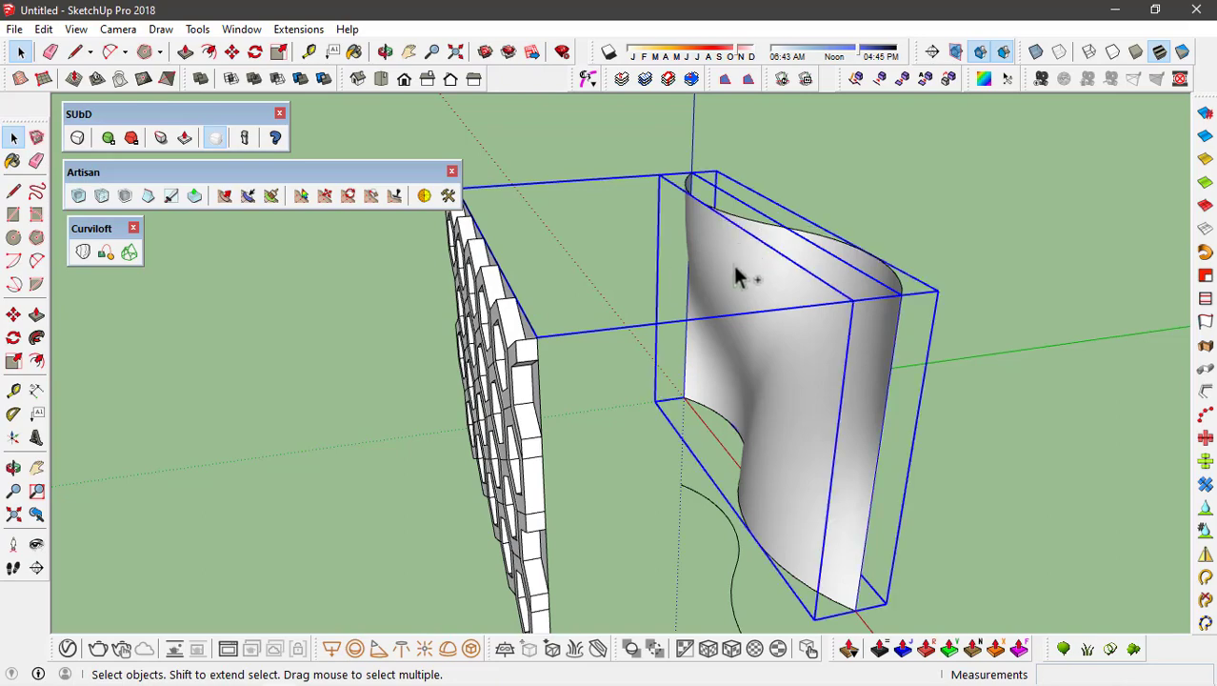
Make the selected lines and curved surface into one group
mouse_move(515, 422)
middle_down()
mouse_move(537, 359)
mouse_move(712, 380)
middle_up()
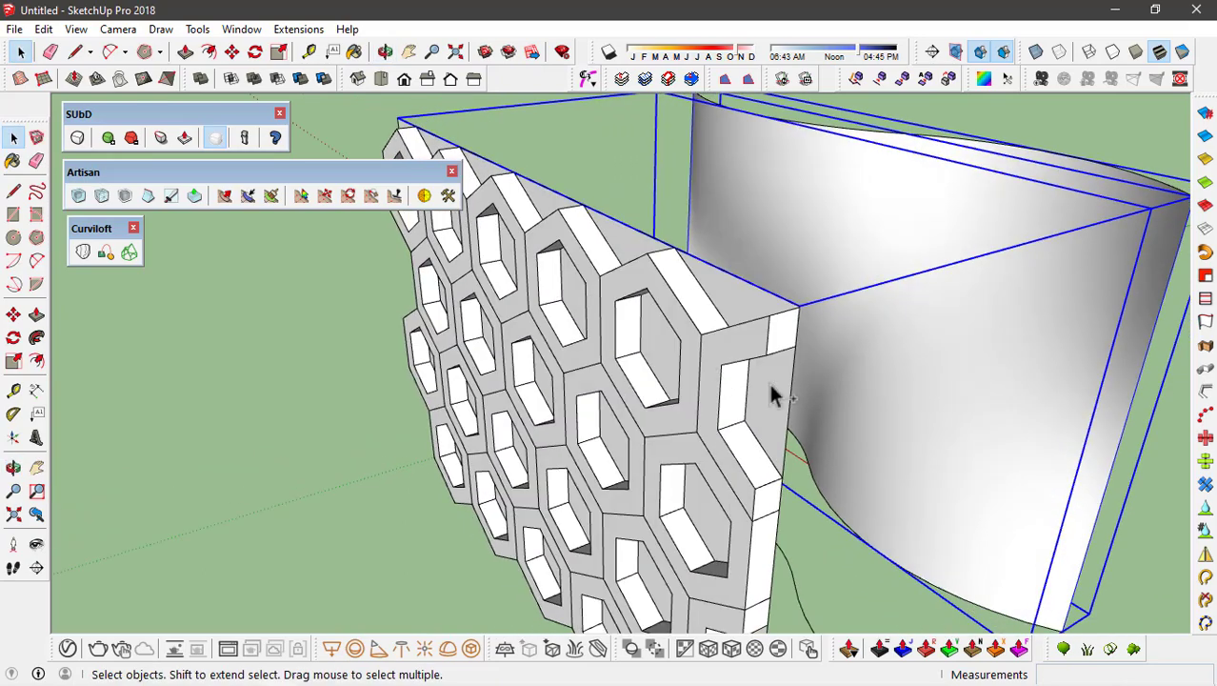
mouse_move(936, 247)
middle_down()
mouse_move(924, 255)
mouse_move(651, 184)
mouse_move(1076, 300)
middle_up()
right_click(906, 257)
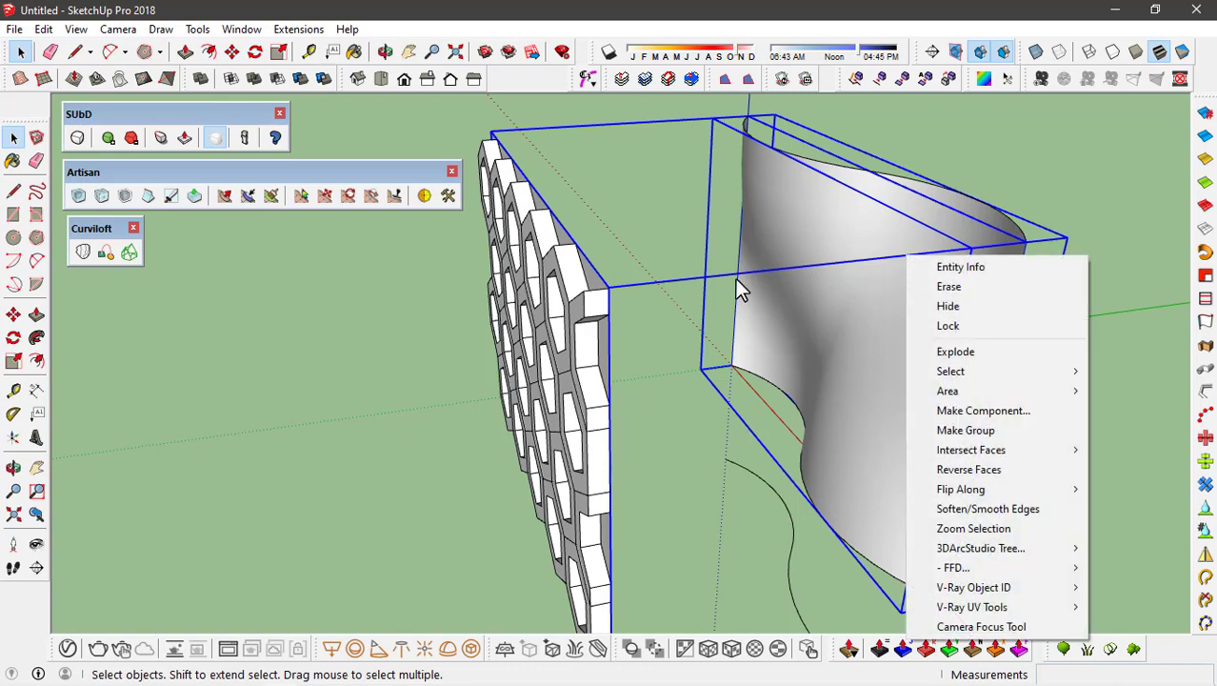
click(966, 431)
scroll(631, 350, down, 2)
Enter the group holding the curved surface and panel for editing
click(958, 281)
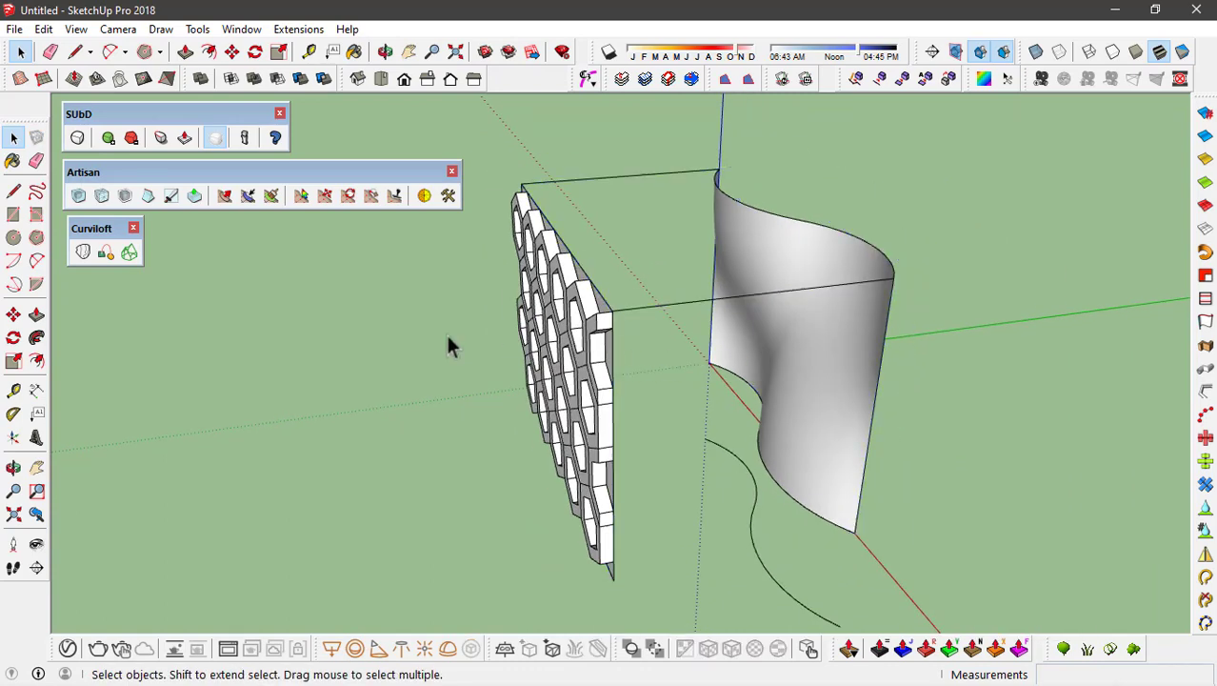
middle_drag(445, 331, 588, 306)
scroll(589, 307, up, 3)
scroll(543, 252, up, 3)
scroll(404, 326, down, 3)
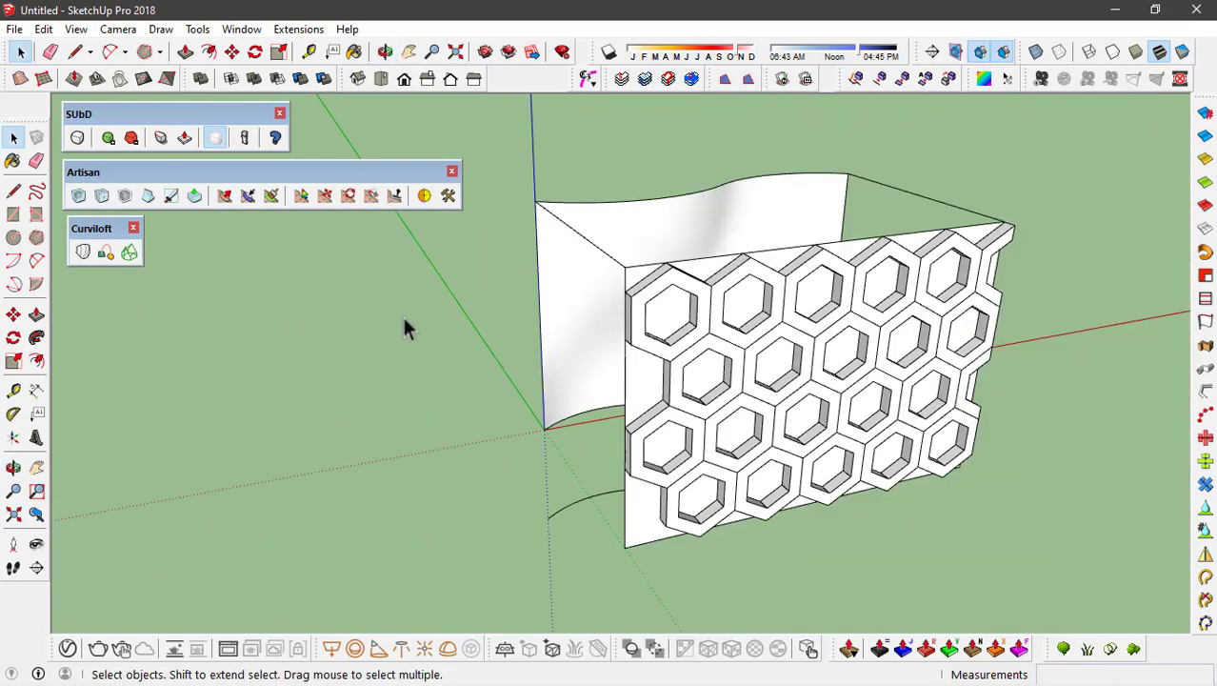
scroll(832, 291, up, 2)
mouse_move(831, 291)
middle_down()
mouse_move(711, 338)
mouse_move(566, 362)
middle_up()
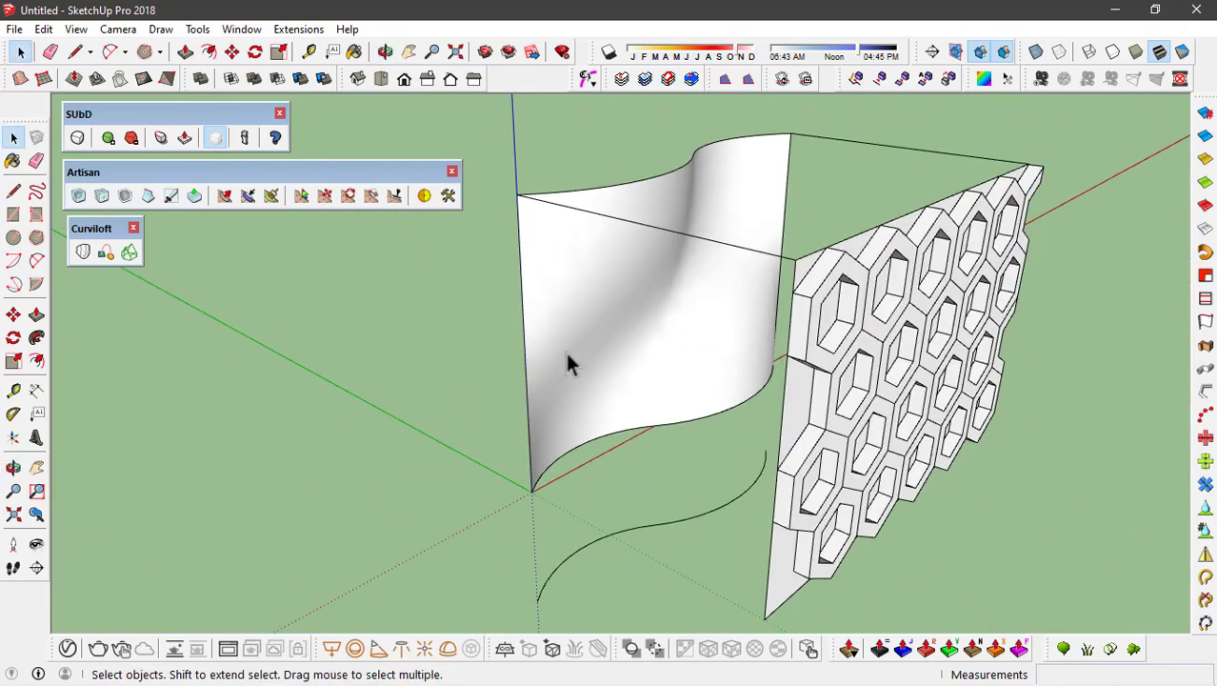
click(576, 304)
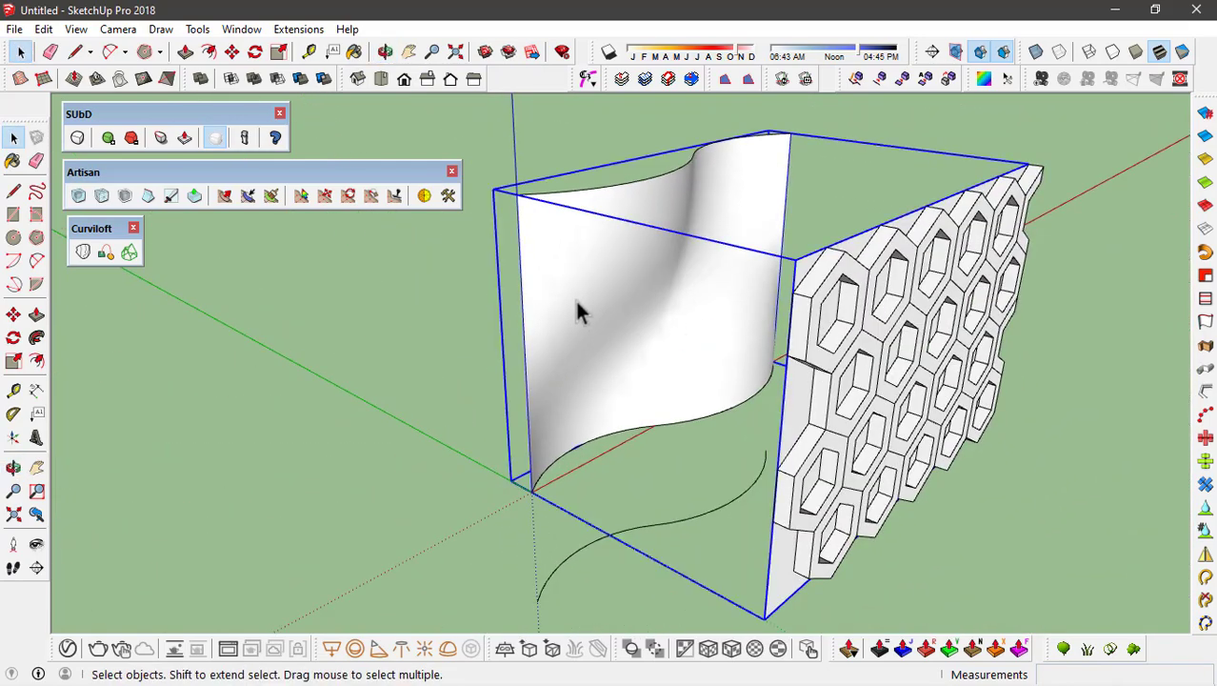
double_click(836, 357)
Crossing-select both the curved surface and the honeycomb panel
scroll(837, 212, down, 3)
scroll(842, 241, up, 3)
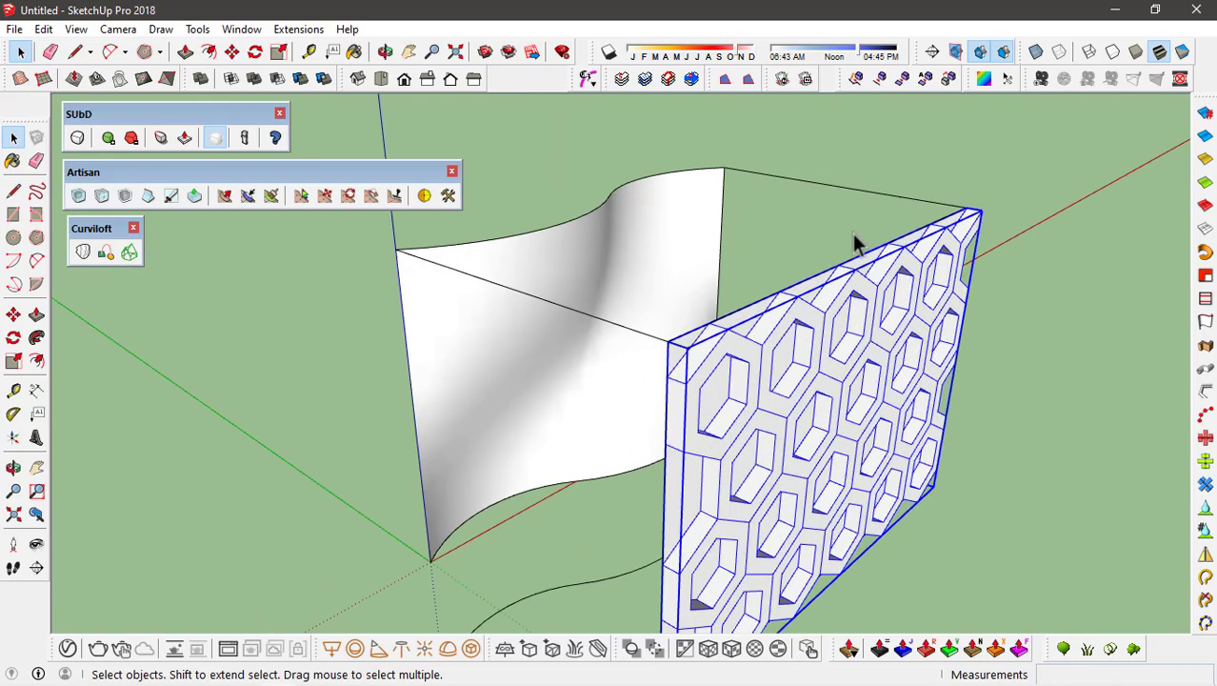
mouse_move(843, 241)
middle_down()
mouse_move(823, 239)
mouse_move(1056, 169)
middle_up()
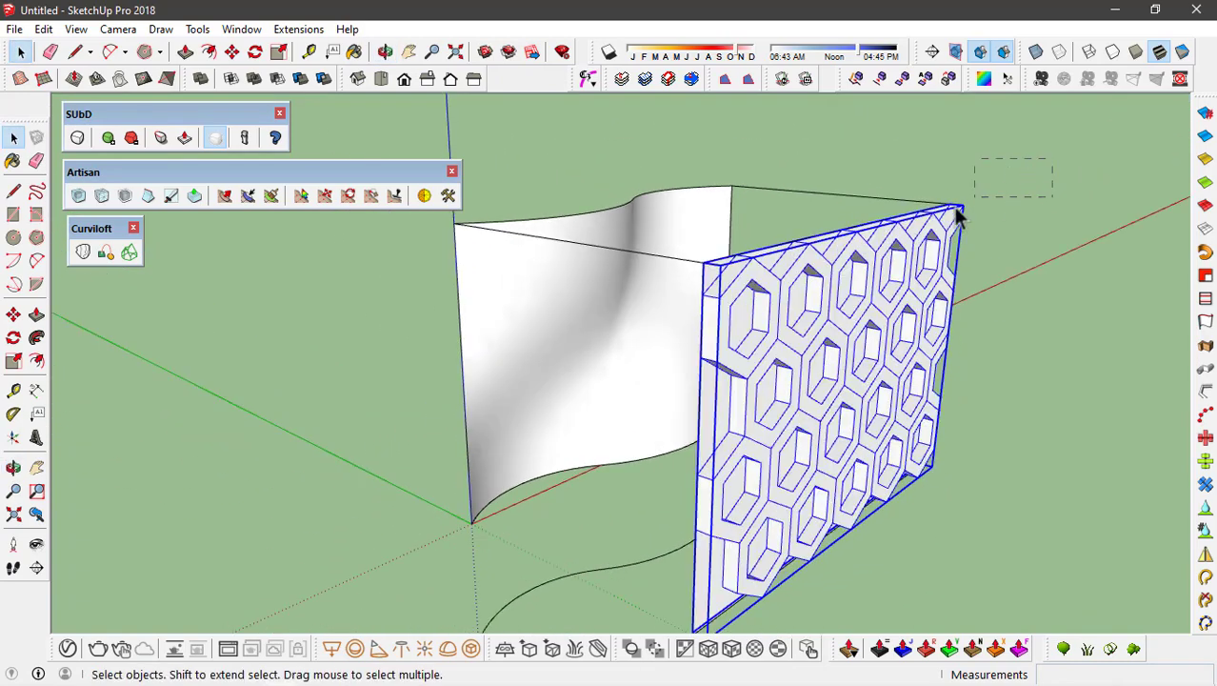
drag(562, 290, 609, 272)
Run Flowify without Cut to wrap the hexagons onto the curved surface
click(299, 29)
mouse_move(315, 96)
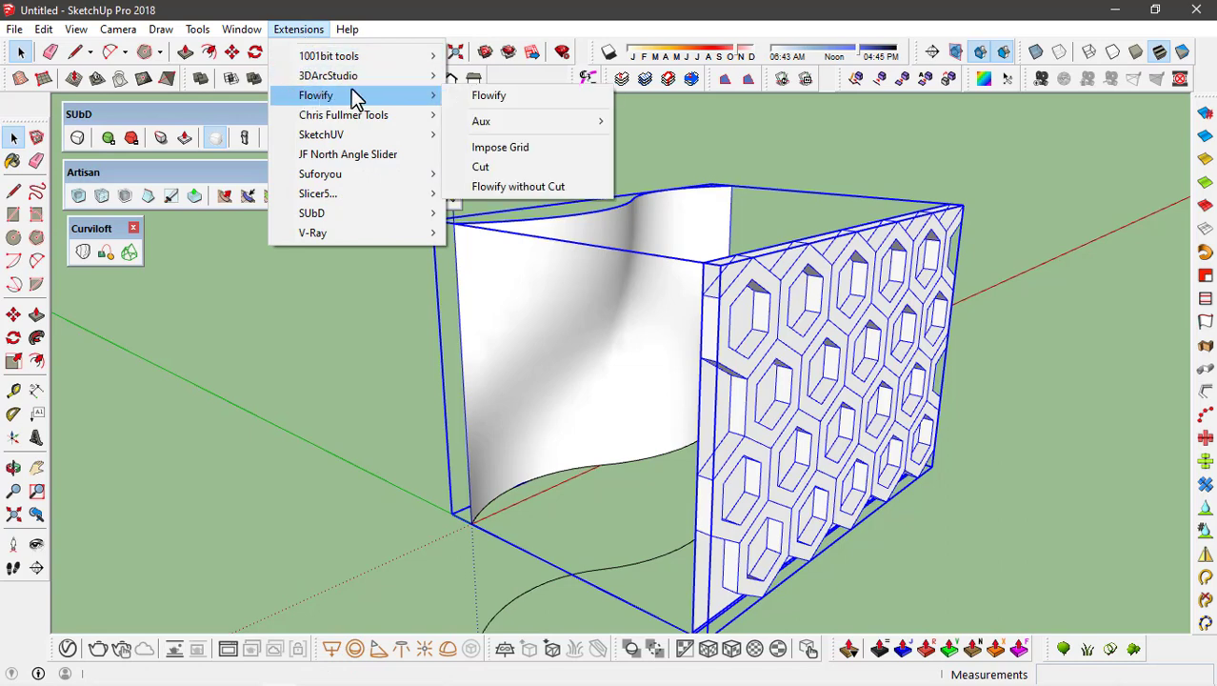
click(549, 200)
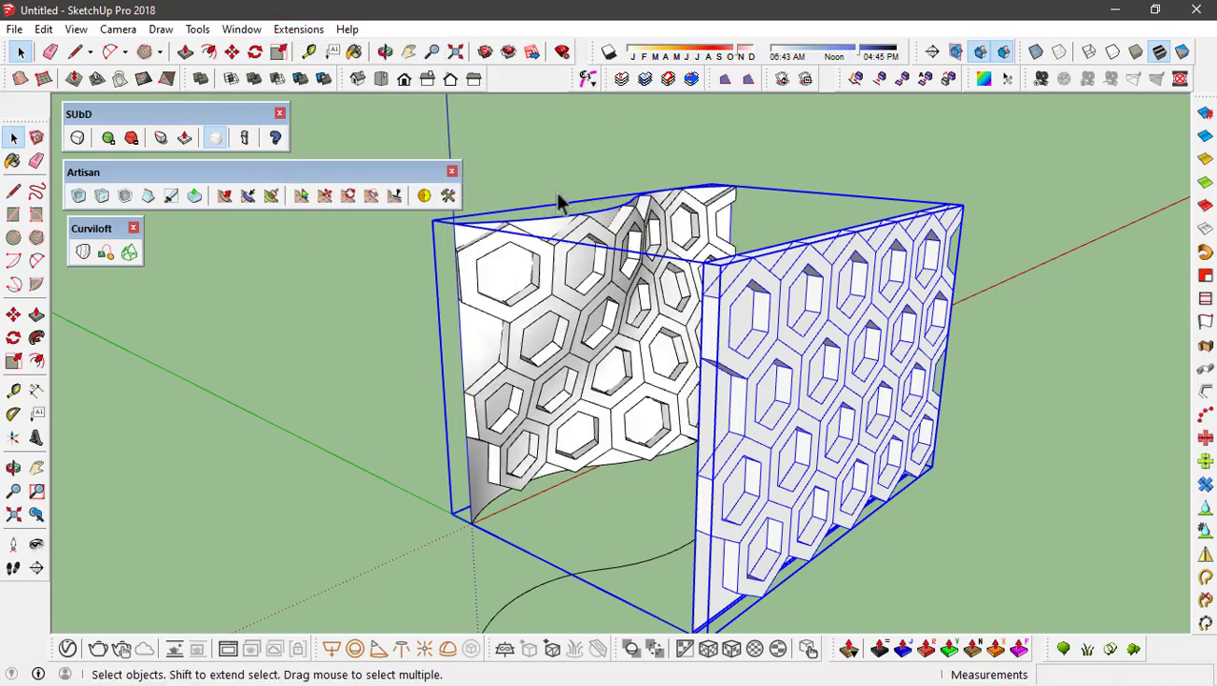
middle_drag(486, 355, 909, 245)
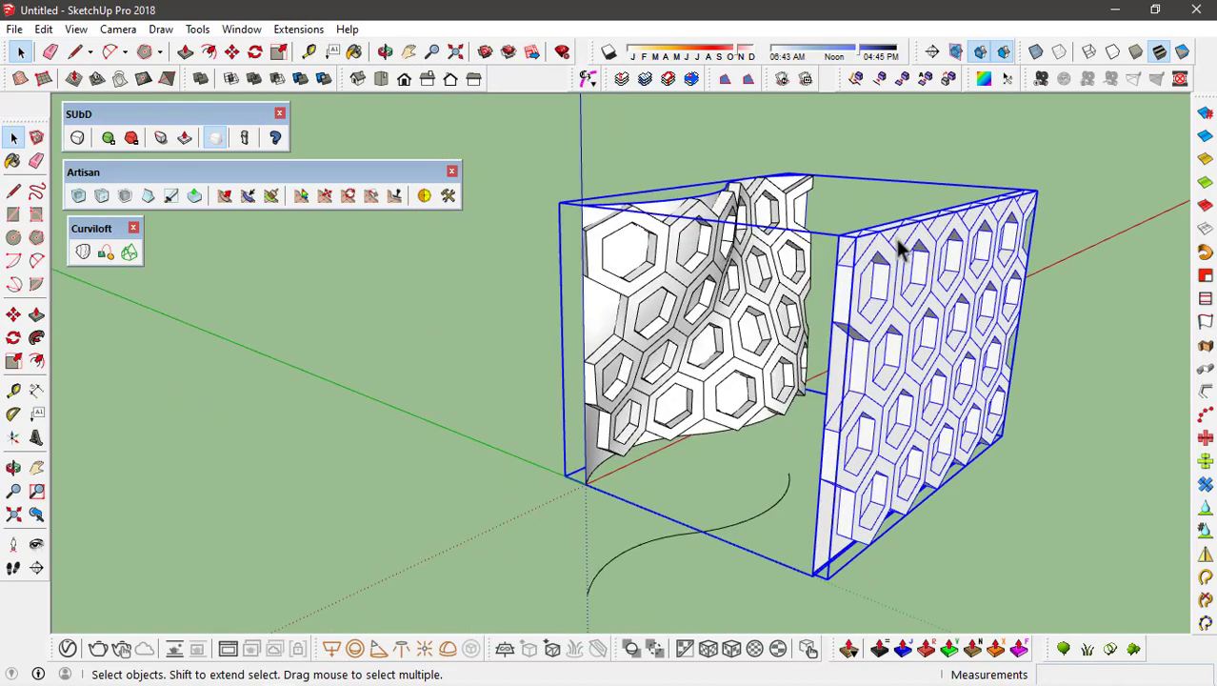
scroll(911, 246, up, 2)
scroll(914, 248, up, 2)
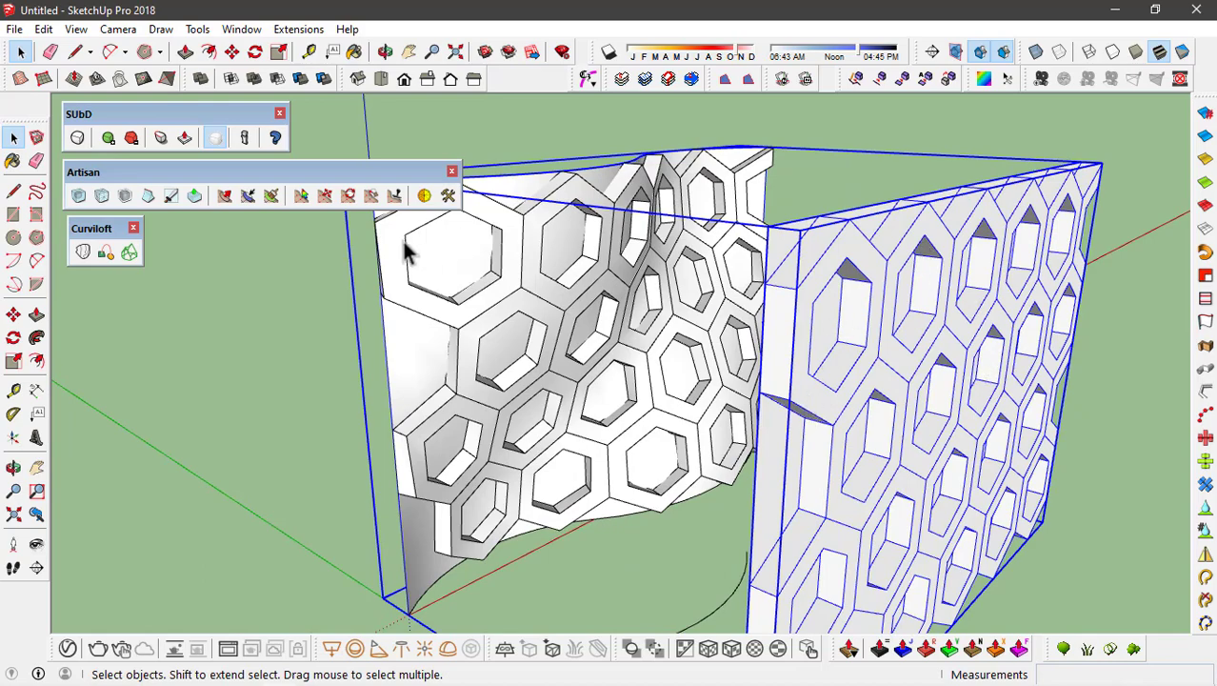
scroll(580, 354, up, 3)
Orbit around the wrapped honeycomb to inspect it from the side and front
mouse_move(580, 354)
middle_down()
mouse_move(614, 223)
mouse_move(638, 190)
mouse_move(900, 222)
mouse_move(788, 267)
mouse_move(608, 264)
middle_up()
scroll(552, 285, down, 1)
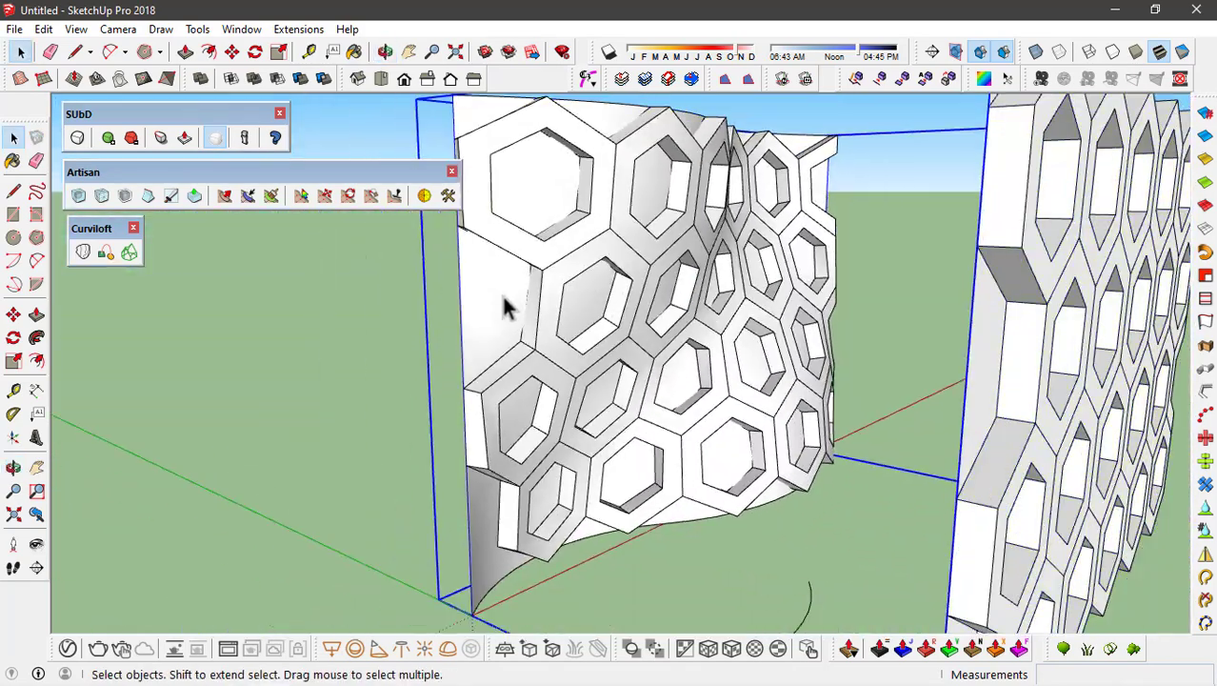
scroll(515, 303, down, 2)
mouse_move(516, 293)
middle_down()
mouse_move(864, 342)
mouse_move(457, 274)
middle_up()
mouse_move(415, 368)
middle_down()
mouse_move(673, 373)
mouse_move(657, 345)
mouse_move(779, 367)
mouse_move(576, 381)
mouse_move(631, 372)
mouse_move(600, 379)
middle_up()
mouse_move(496, 407)
middle_down()
mouse_move(734, 395)
mouse_move(907, 350)
middle_up()
Inside the group, delete the plain flat face and leftover loose lines
key(ctrl+z)
double_click(960, 352)
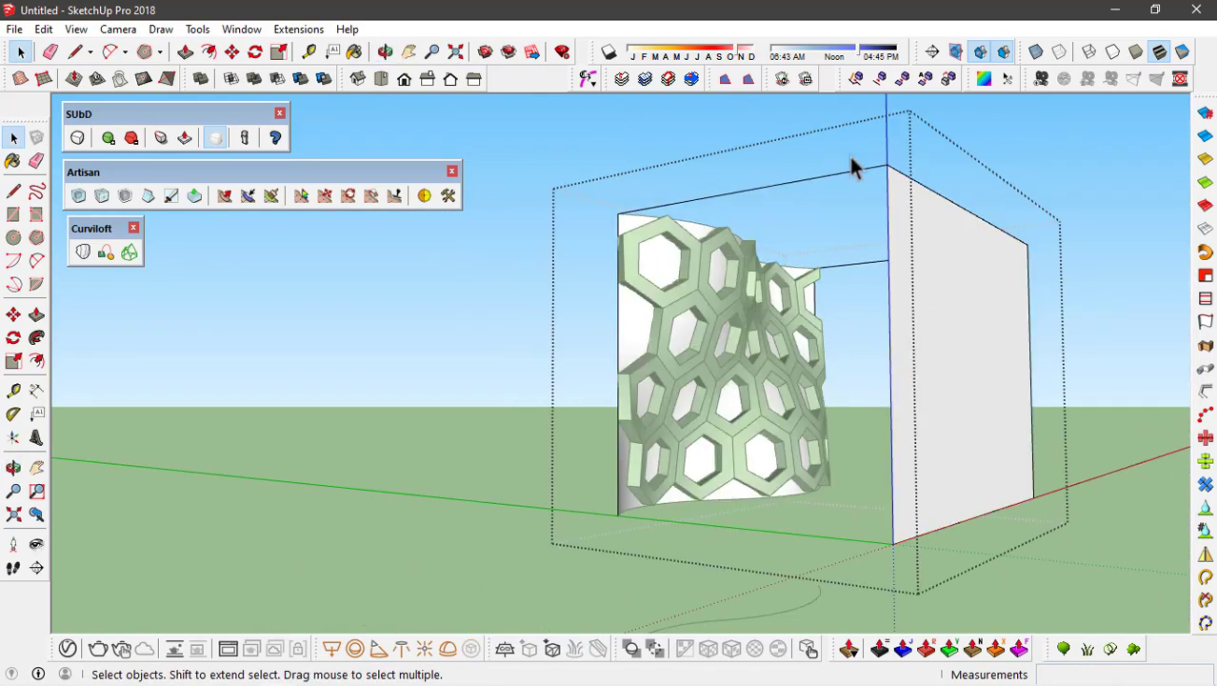
key(Delete)
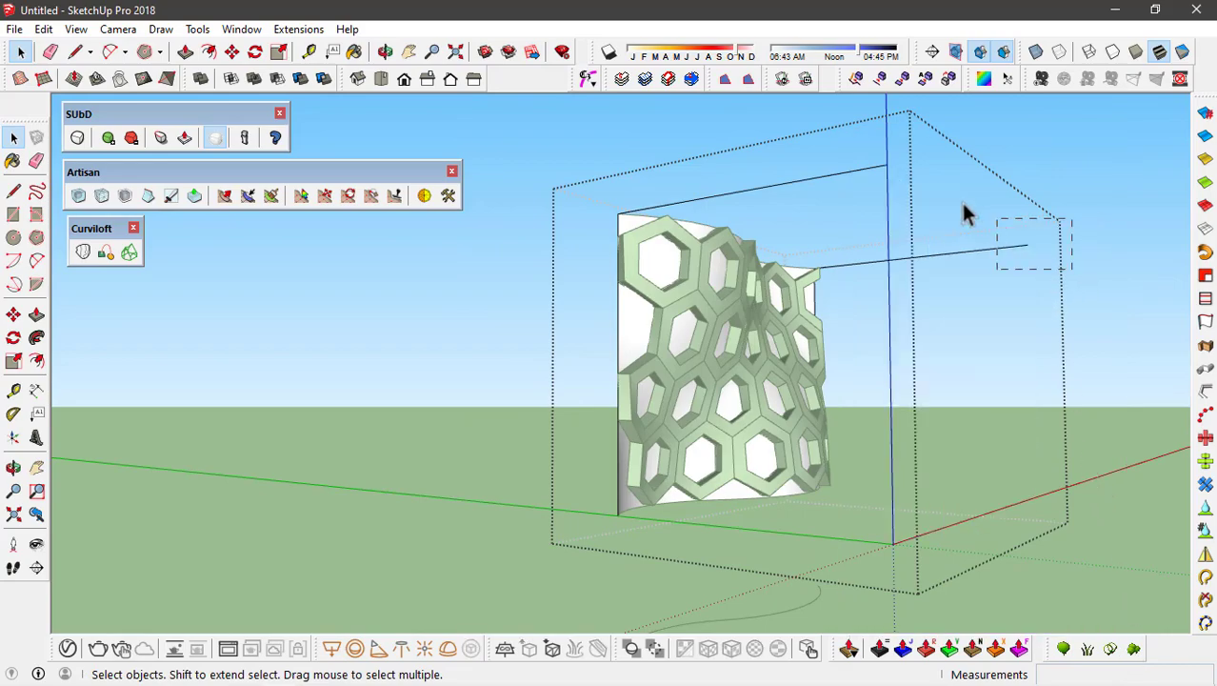
key(Delete)
click(952, 299)
scroll(738, 426, up, 2)
scroll(865, 285, up, 3)
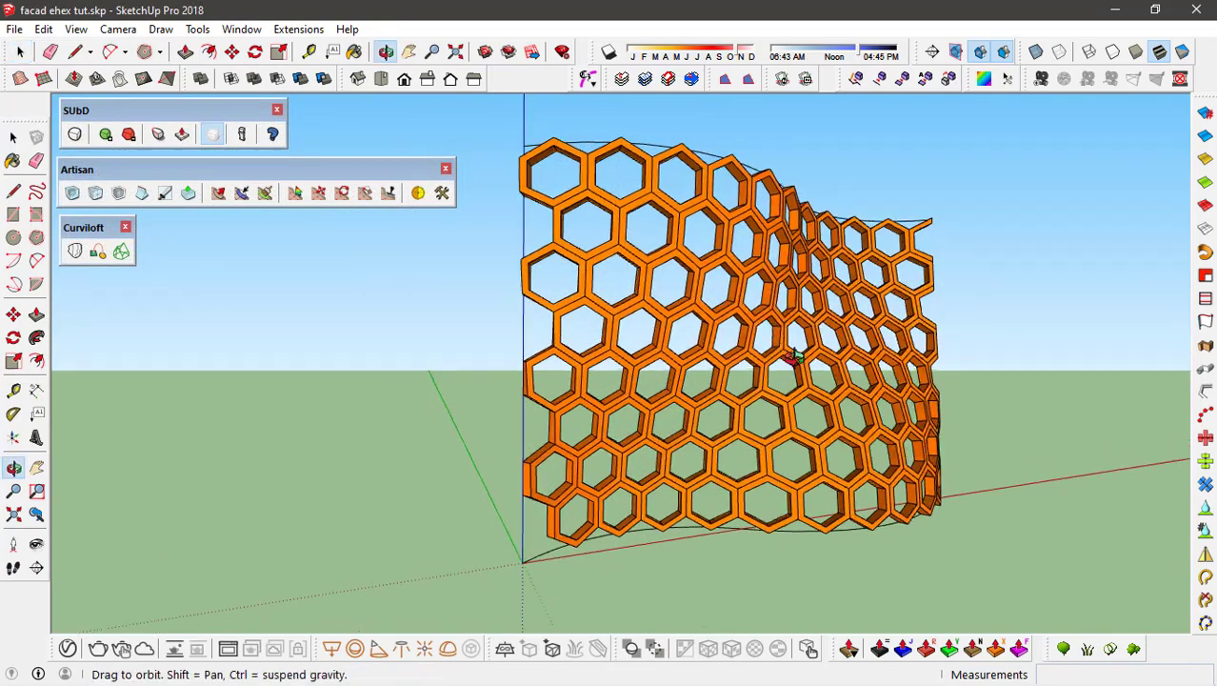
Delete the flat white hexagon panel, leaving only the orange curved facade
mouse_move(833, 374)
middle_down()
mouse_move(499, 371)
mouse_move(876, 387)
mouse_move(701, 389)
mouse_move(802, 444)
mouse_move(683, 420)
mouse_move(687, 410)
middle_up()
scroll(499, 371, down, 3)
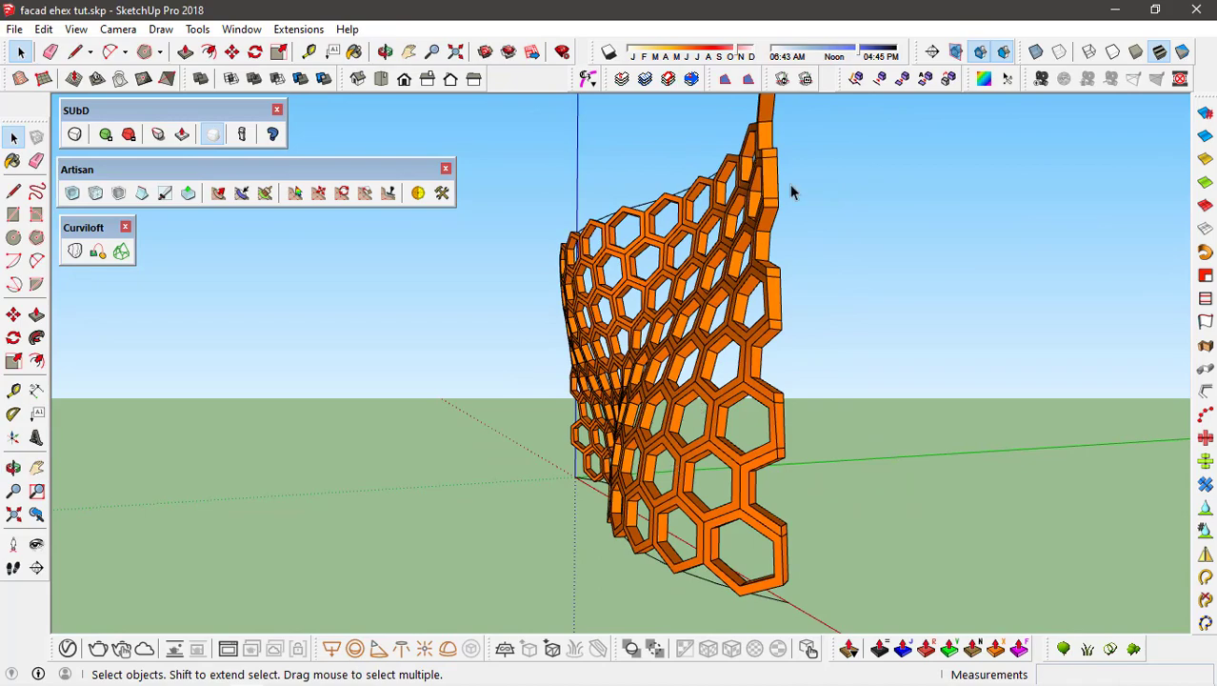
mouse_move(771, 278)
middle_down()
mouse_move(877, 312)
mouse_move(579, 380)
mouse_move(840, 376)
mouse_move(572, 358)
mouse_move(594, 365)
middle_up()
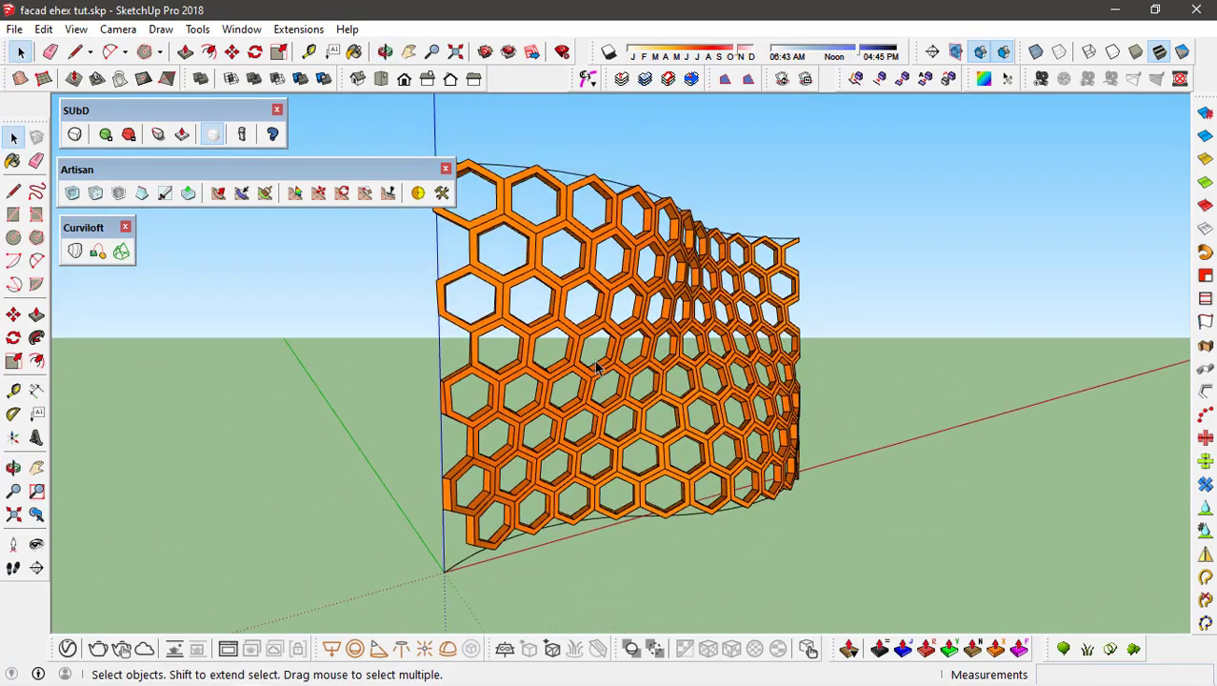
scroll(593, 360, down, 3)
scroll(593, 360, down, 2)
click(751, 283)
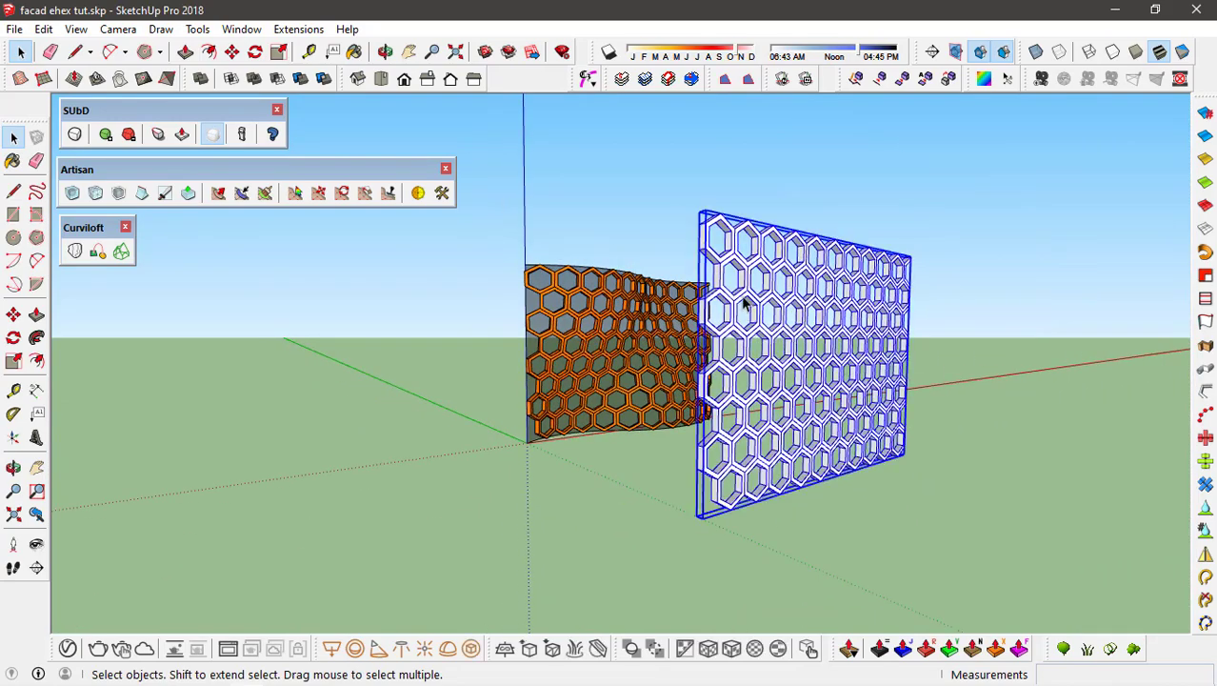
mouse_move(729, 385)
middle_down()
mouse_move(780, 318)
mouse_move(667, 324)
mouse_move(548, 296)
middle_up()
middle_drag(560, 247, 375, 250)
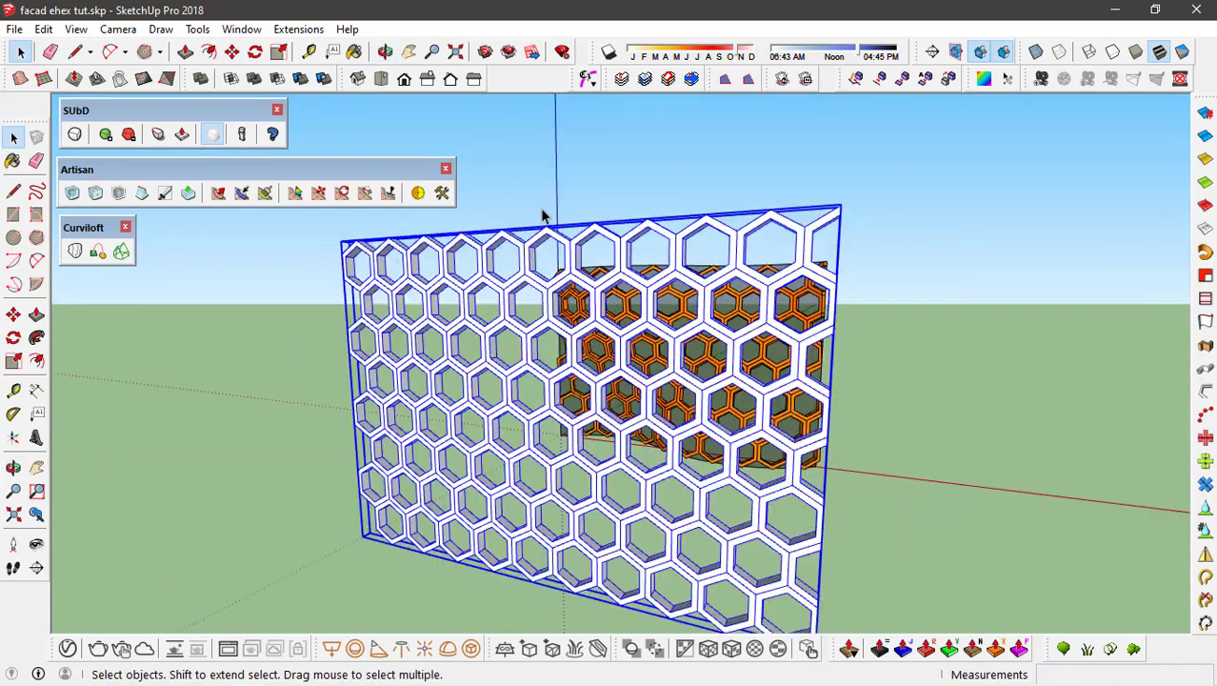
mouse_move(603, 445)
middle_down()
mouse_move(543, 344)
mouse_move(434, 274)
mouse_move(486, 314)
middle_up()
key(Delete)
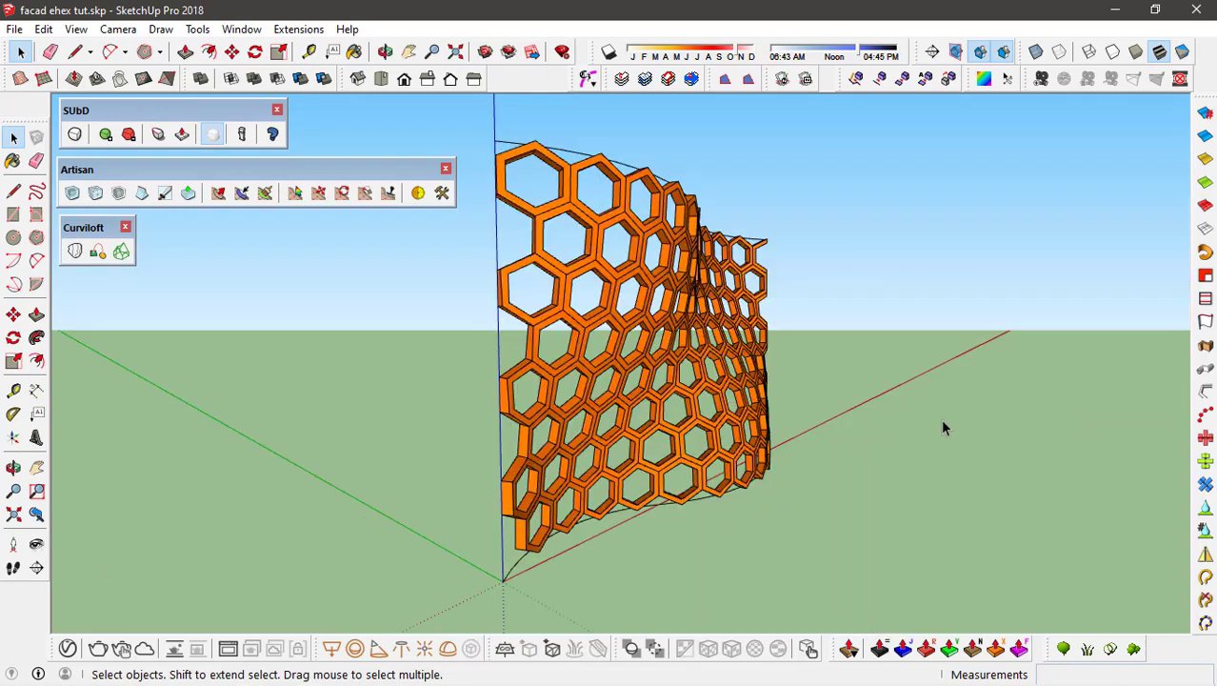
mouse_move(943, 428)
middle_down()
mouse_move(518, 399)
mouse_move(810, 372)
mouse_move(987, 493)
middle_up()
scroll(427, 326, up, 1)
scroll(466, 334, up, 1)
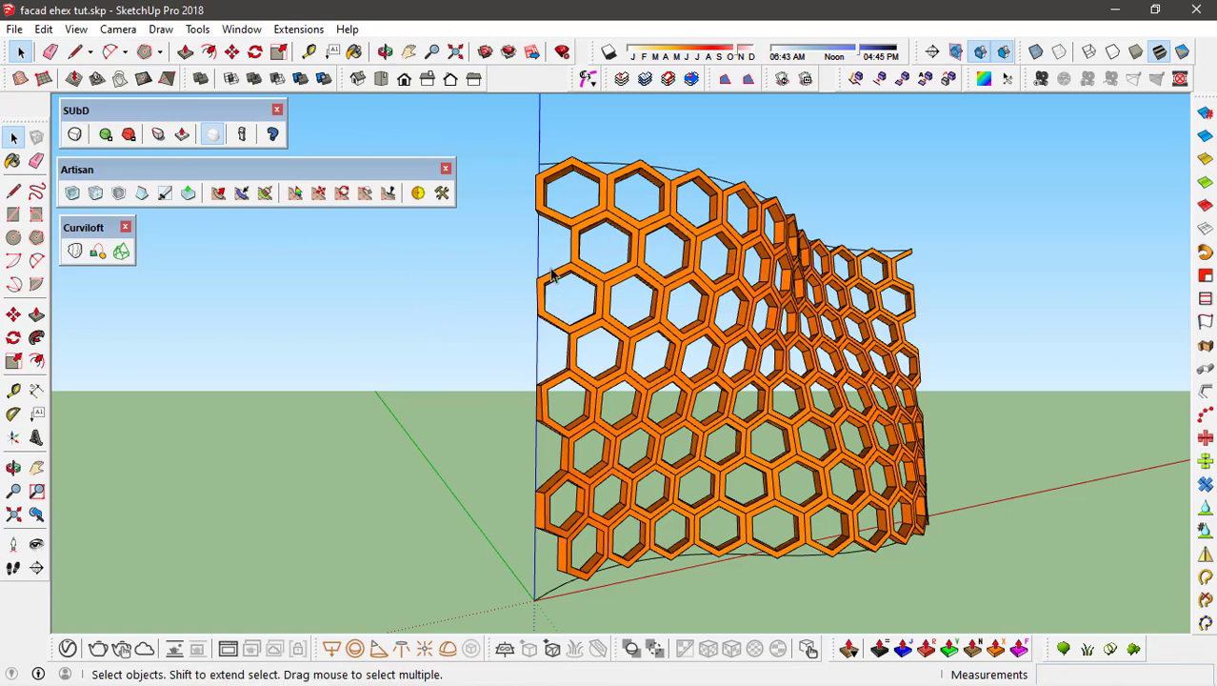
Select the orange hexagon facade, apply SUbD smoothing and inspect the rounded cells
click(629, 272)
mouse_move(629, 272)
middle_down()
mouse_move(691, 291)
mouse_move(546, 327)
middle_up()
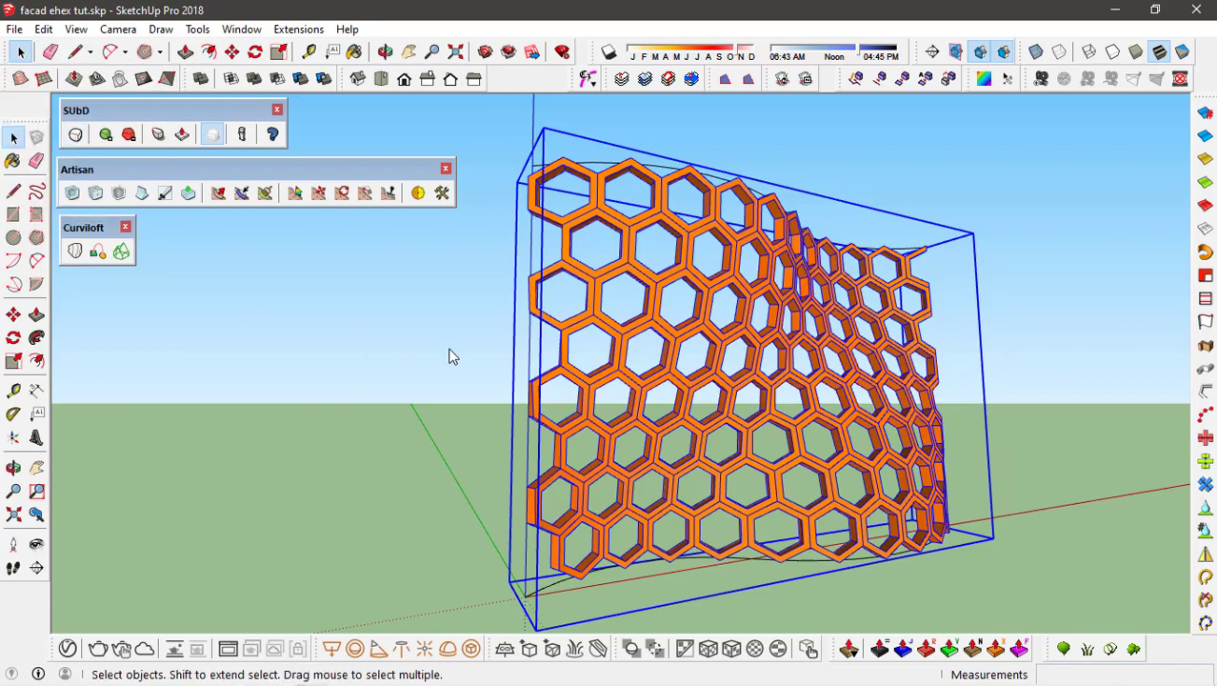
mouse_move(454, 355)
middle_down()
mouse_move(701, 332)
mouse_move(528, 330)
middle_up()
scroll(667, 343, up, 3)
scroll(529, 330, down, 3)
mouse_move(741, 362)
middle_down()
mouse_move(673, 353)
mouse_move(700, 395)
middle_up()
scroll(700, 395, up, 3)
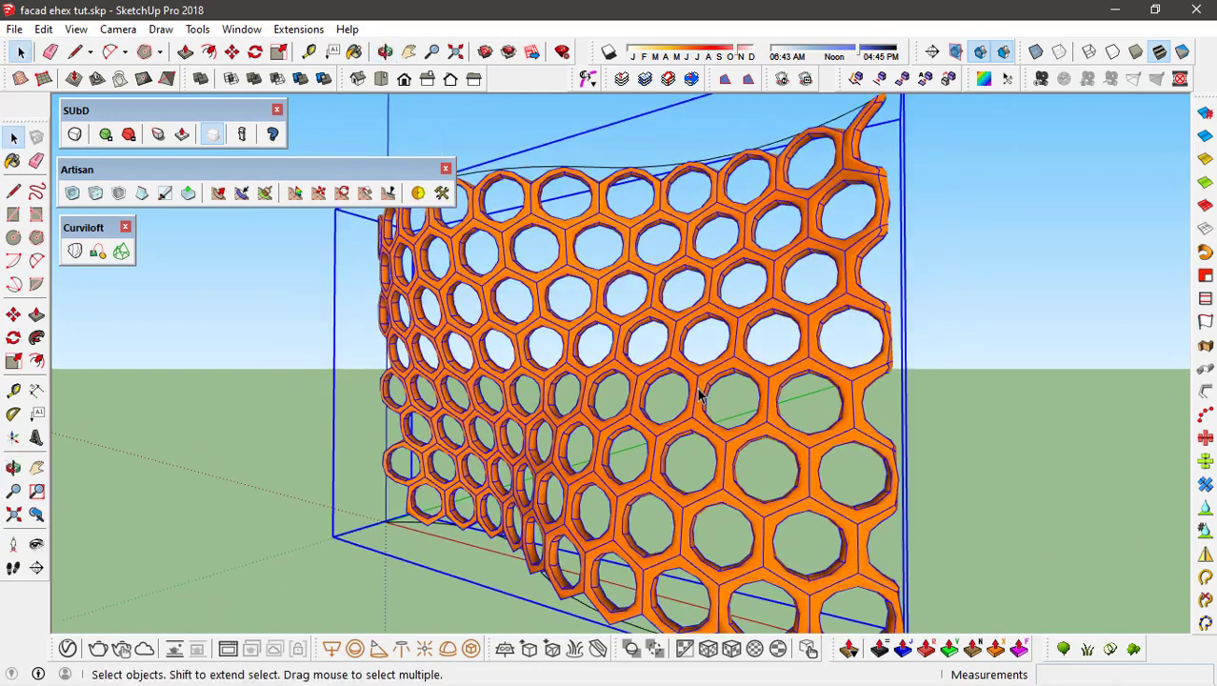
scroll(667, 395, up, 2)
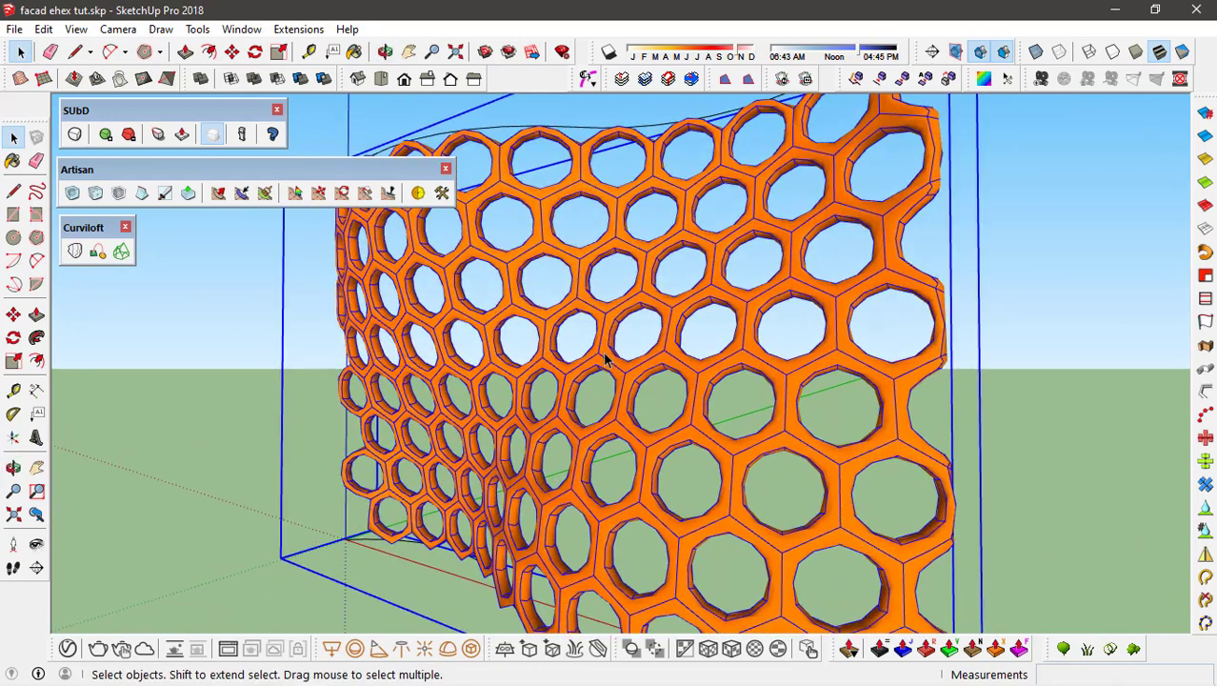
click(75, 30)
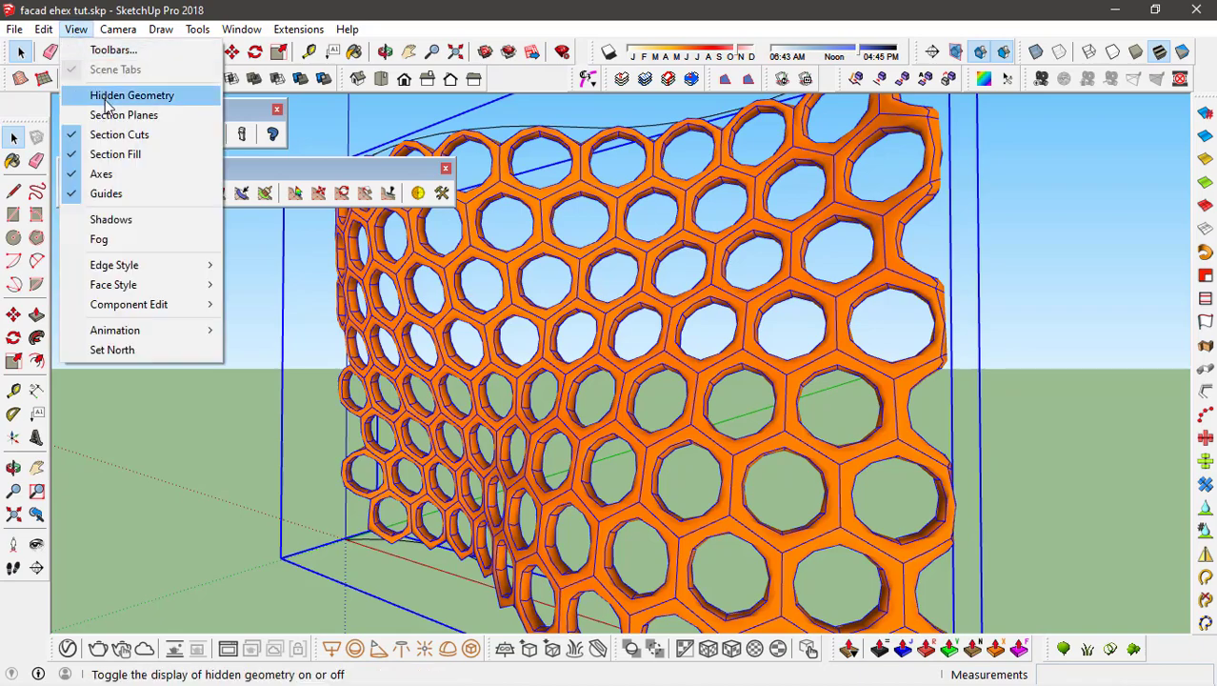
click(167, 95)
mouse_move(515, 320)
middle_down()
mouse_move(733, 340)
mouse_move(744, 391)
mouse_move(652, 299)
middle_up()
scroll(733, 340, up, 3)
scroll(667, 314, up, 3)
scroll(757, 424, up, 3)
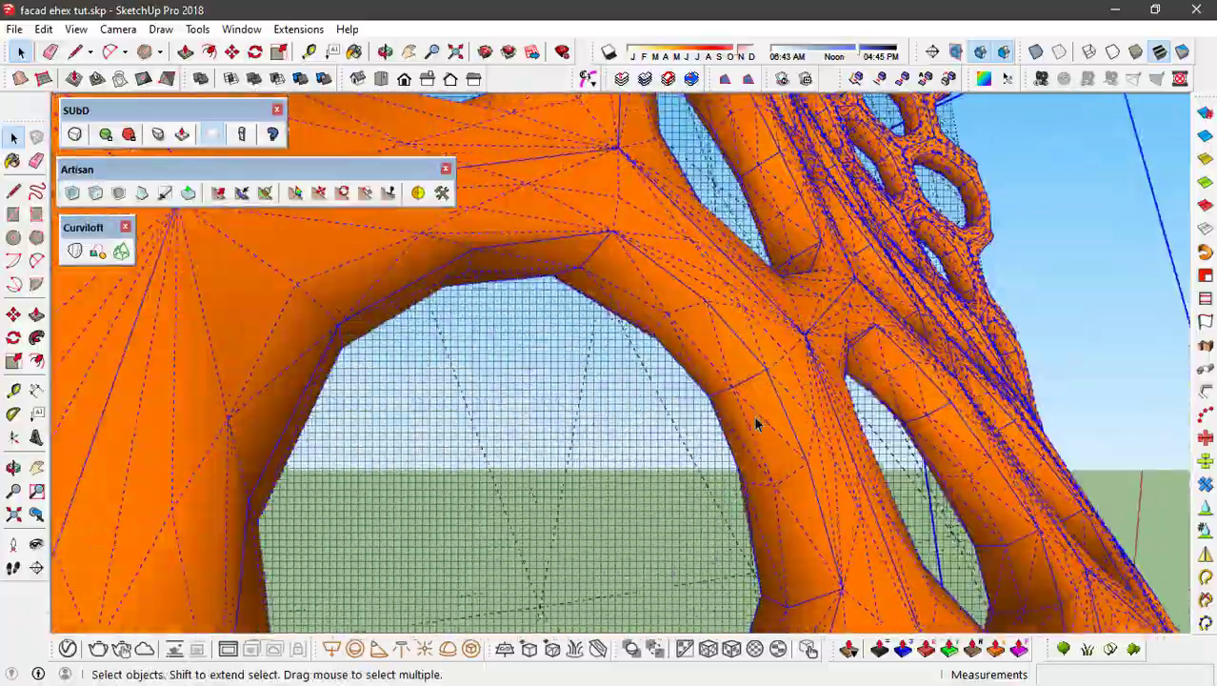
scroll(757, 424, down, 2)
scroll(674, 395, down, 2)
scroll(734, 436, down, 2)
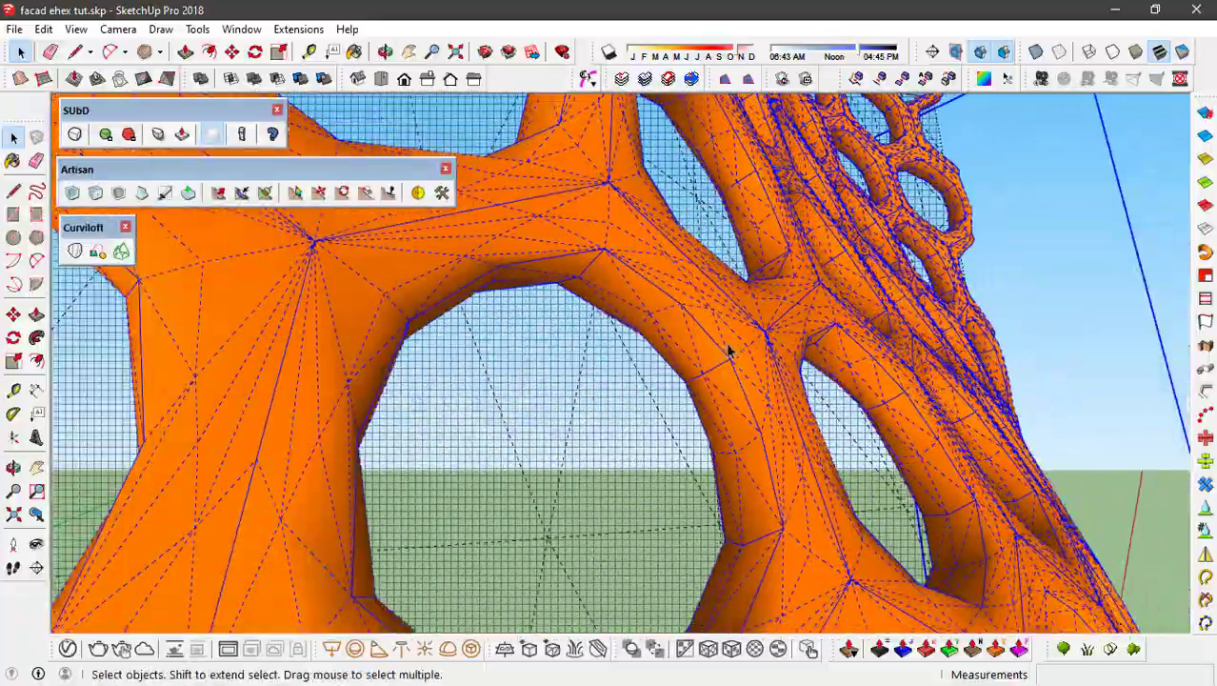
mouse_move(739, 353)
middle_down()
mouse_move(616, 402)
mouse_move(674, 357)
middle_up()
scroll(666, 380, down, 3)
scroll(674, 357, down, 2)
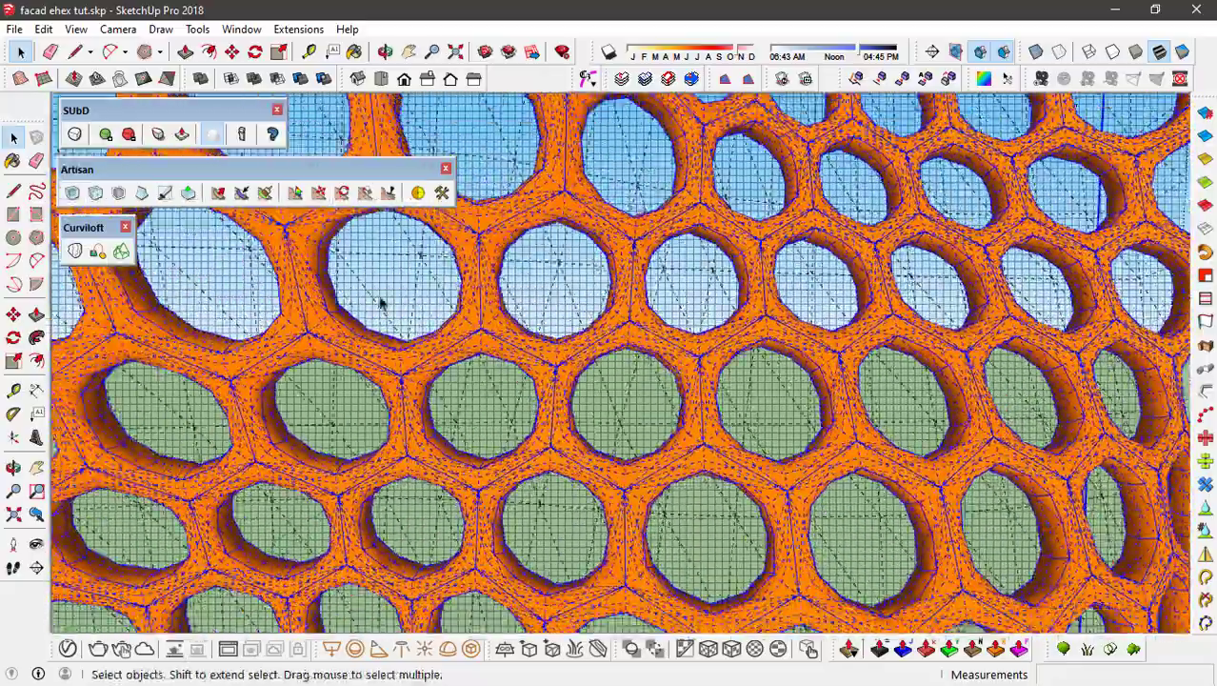
scroll(657, 357, down, 2)
scroll(620, 356, down, 2)
scroll(576, 356, down, 1)
scroll(600, 353, up, 1)
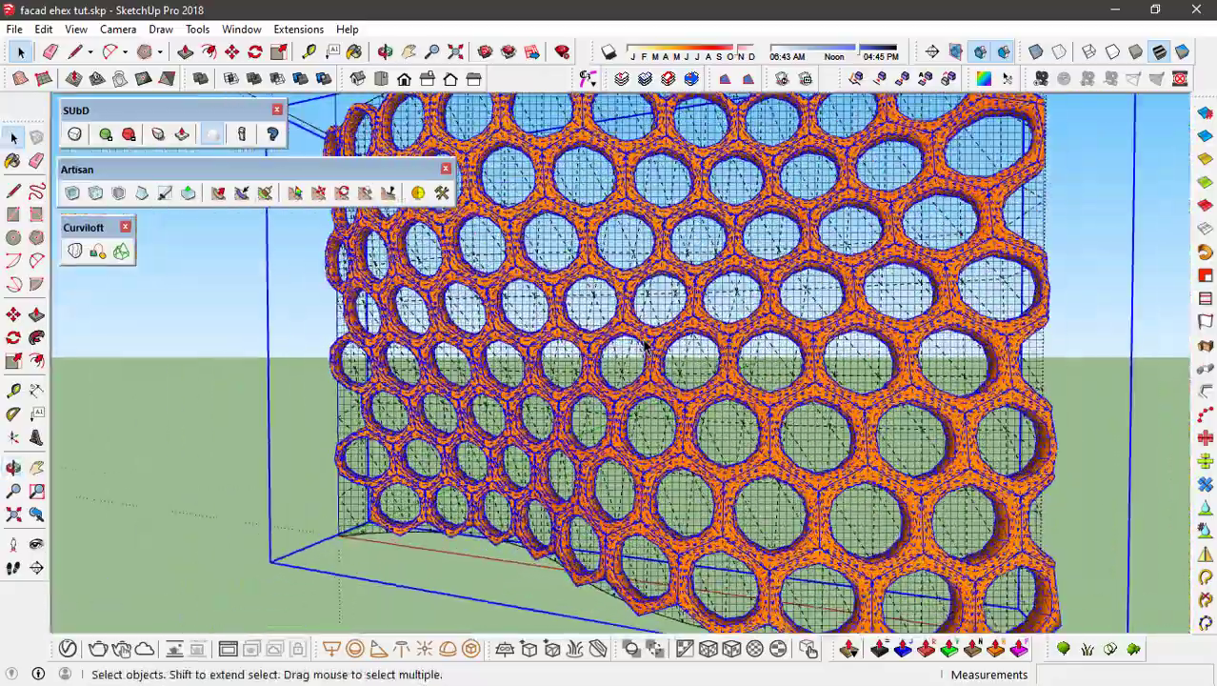
click(76, 29)
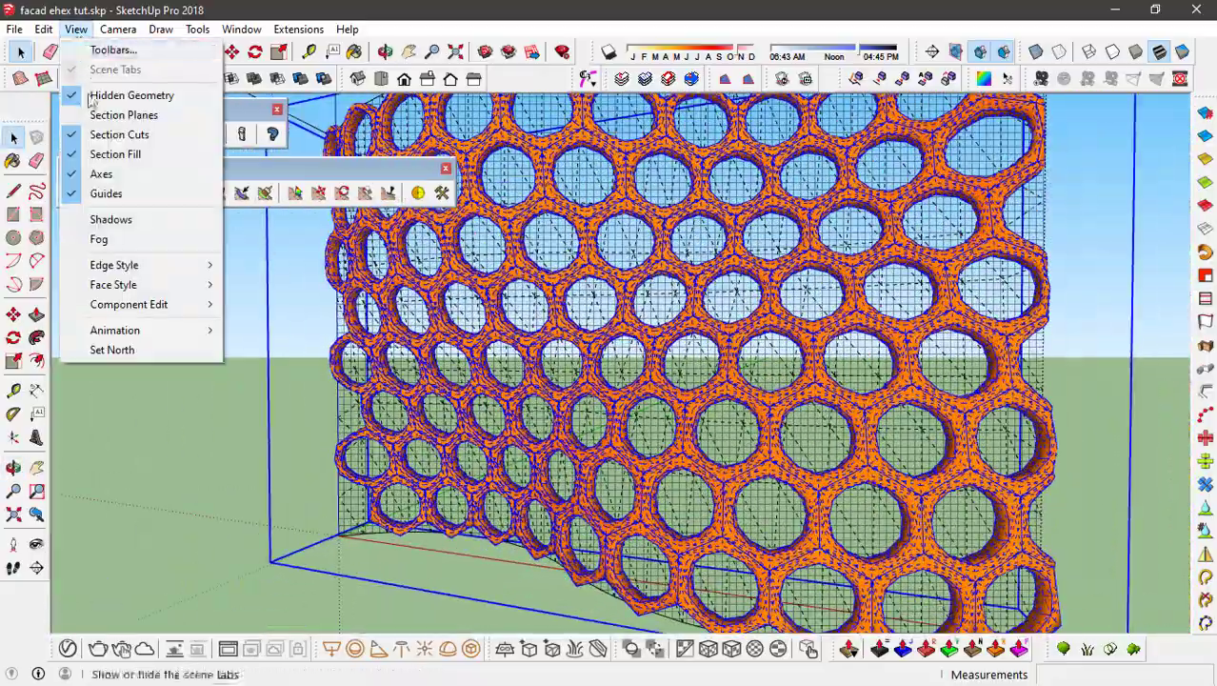
click(124, 95)
scroll(706, 428, down, 2)
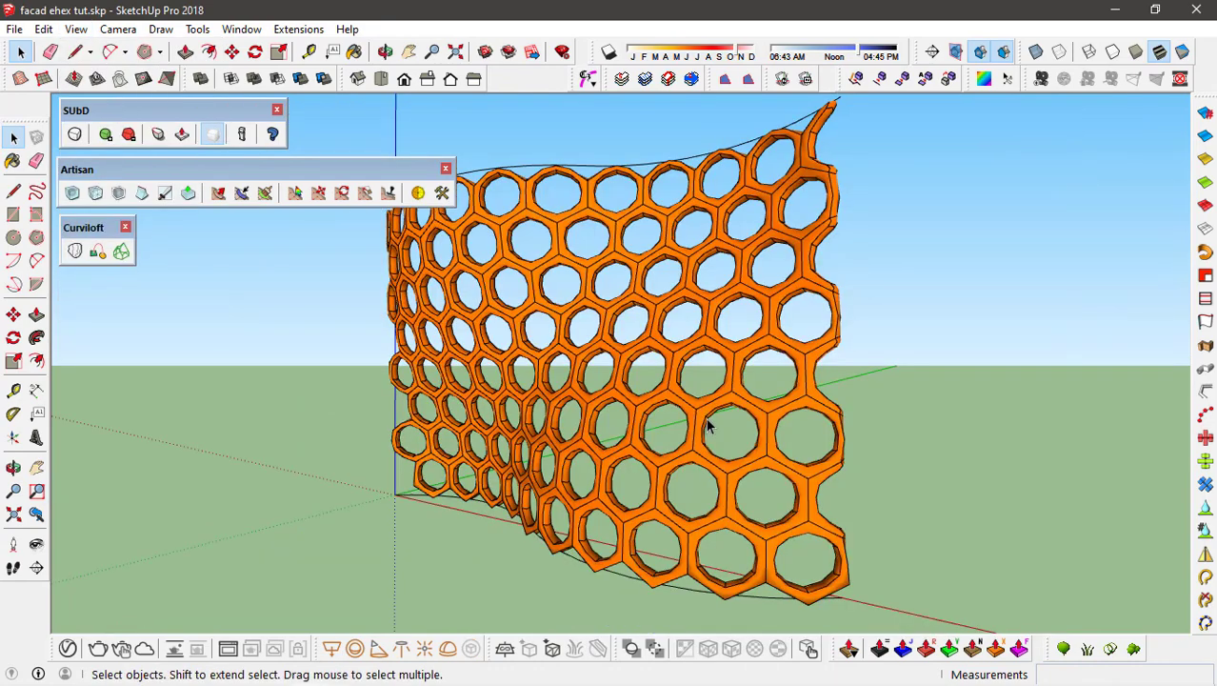
mouse_move(707, 427)
middle_down()
mouse_move(667, 409)
mouse_move(688, 399)
mouse_move(922, 441)
mouse_move(712, 427)
mouse_move(596, 448)
mouse_move(733, 400)
mouse_move(608, 409)
mouse_move(790, 477)
middle_up()
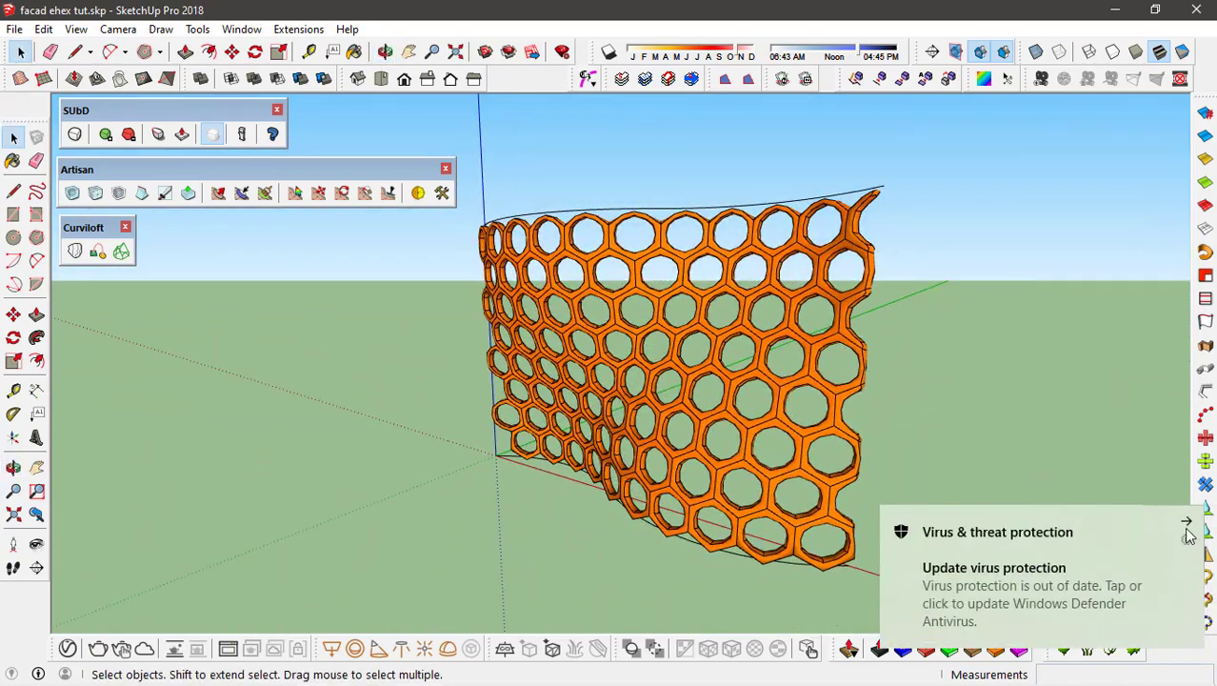
mouse_move(1047, 477)
middle_down()
mouse_move(857, 448)
mouse_move(886, 452)
mouse_move(838, 447)
mouse_move(908, 455)
mouse_move(558, 444)
mouse_move(867, 523)
mouse_move(484, 408)
mouse_move(457, 421)
mouse_move(733, 389)
mouse_move(434, 354)
mouse_move(797, 380)
mouse_move(617, 426)
mouse_move(667, 410)
mouse_move(728, 348)
mouse_move(705, 381)
mouse_move(741, 403)
mouse_move(593, 372)
mouse_move(953, 367)
mouse_move(965, 313)
mouse_move(670, 225)
mouse_move(413, 229)
mouse_move(236, 250)
middle_up()
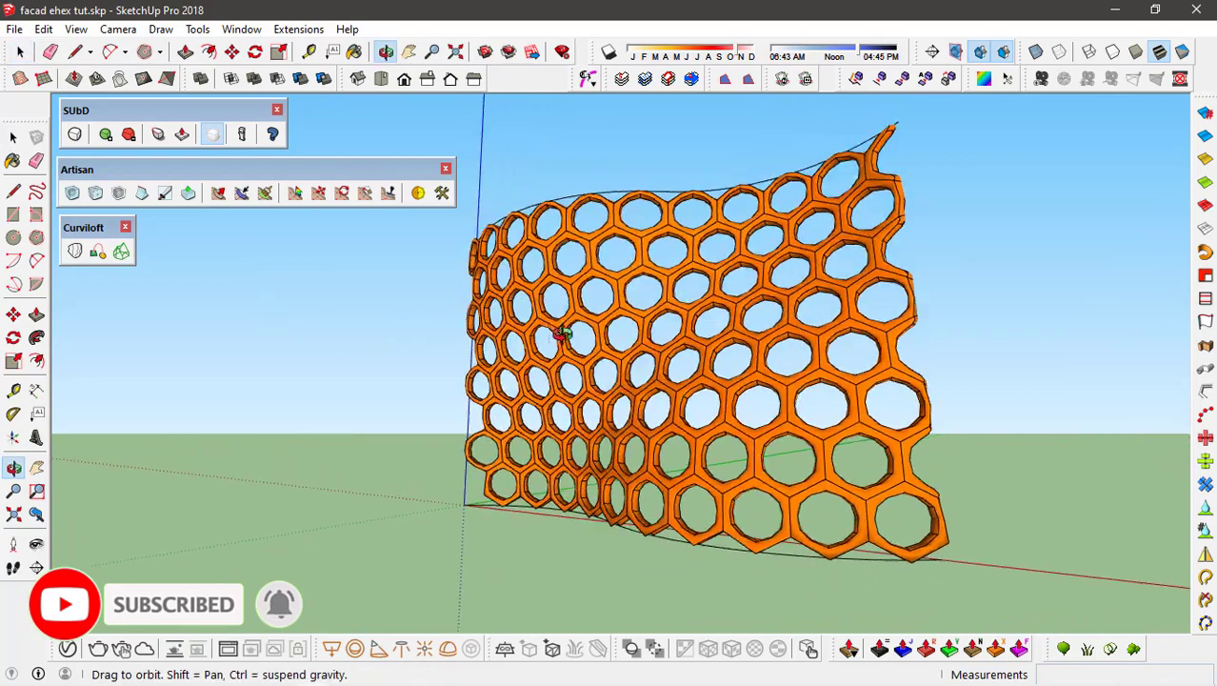